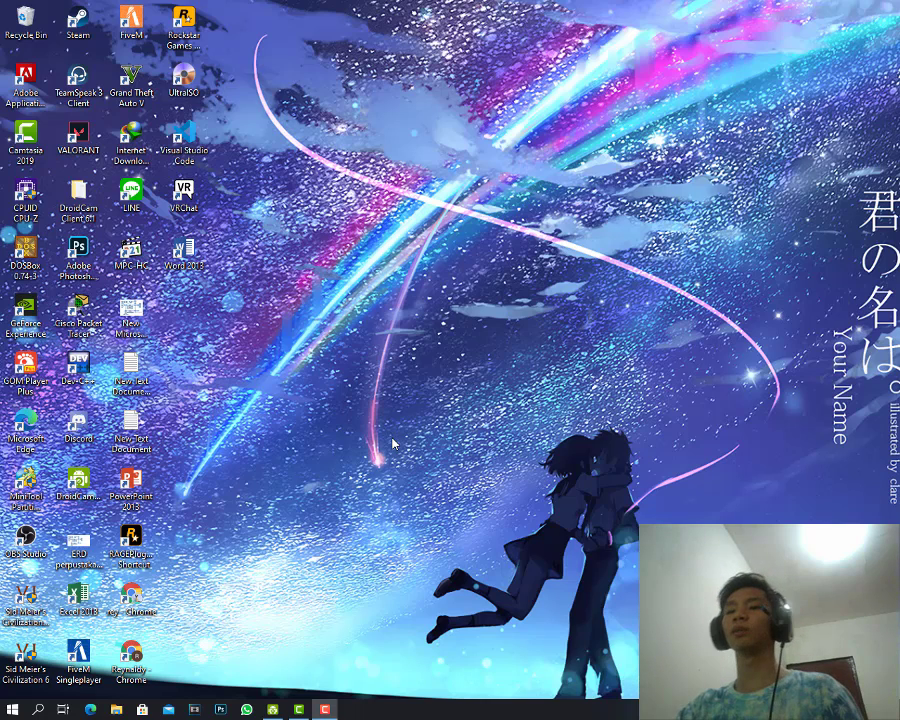
# Open the XAMPP Control Panel, start the Apache and MySQL modules, and close its window.
pyautogui.click(38, 709)
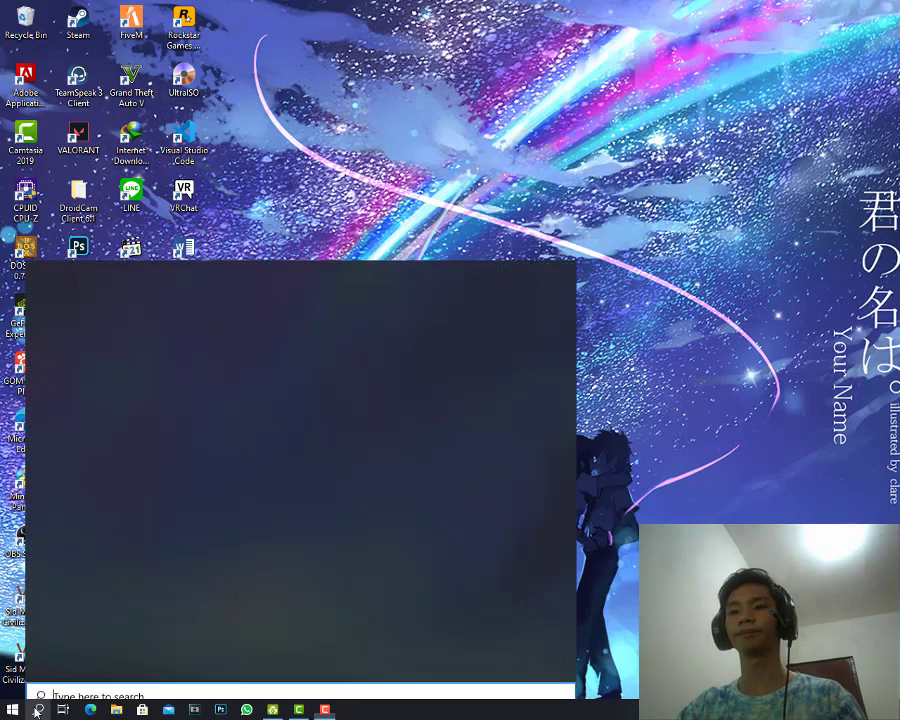
pyautogui.write('xa')
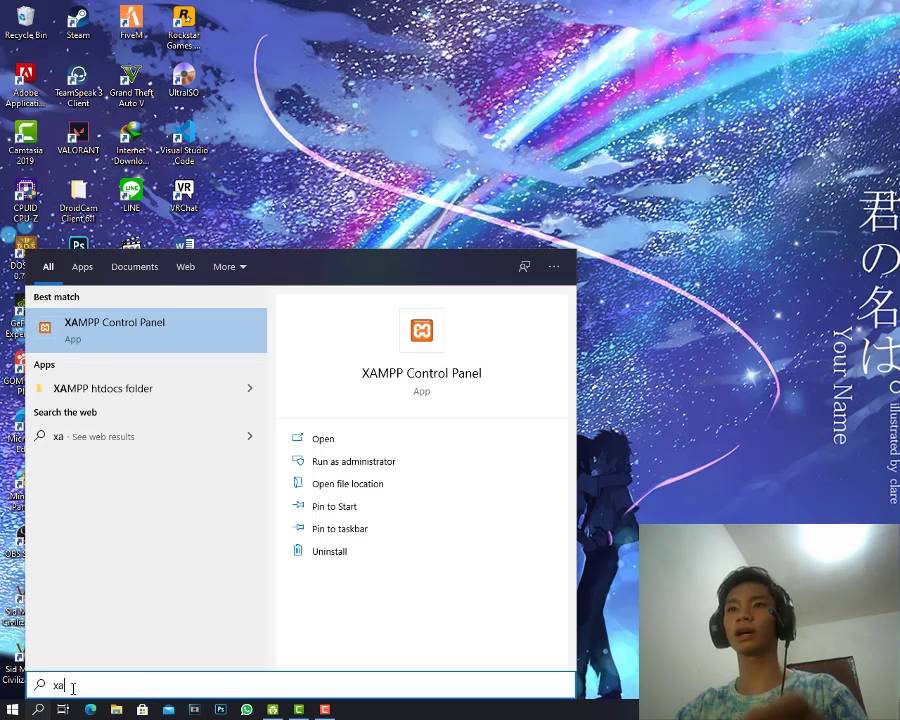
pyautogui.click(148, 347)
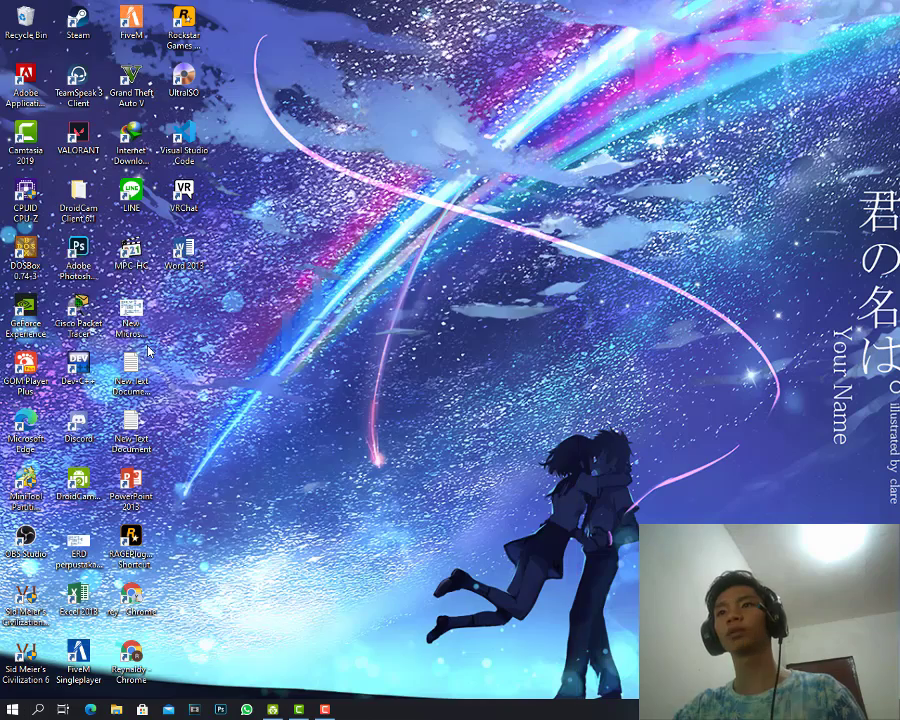
pyautogui.click(243, 78)
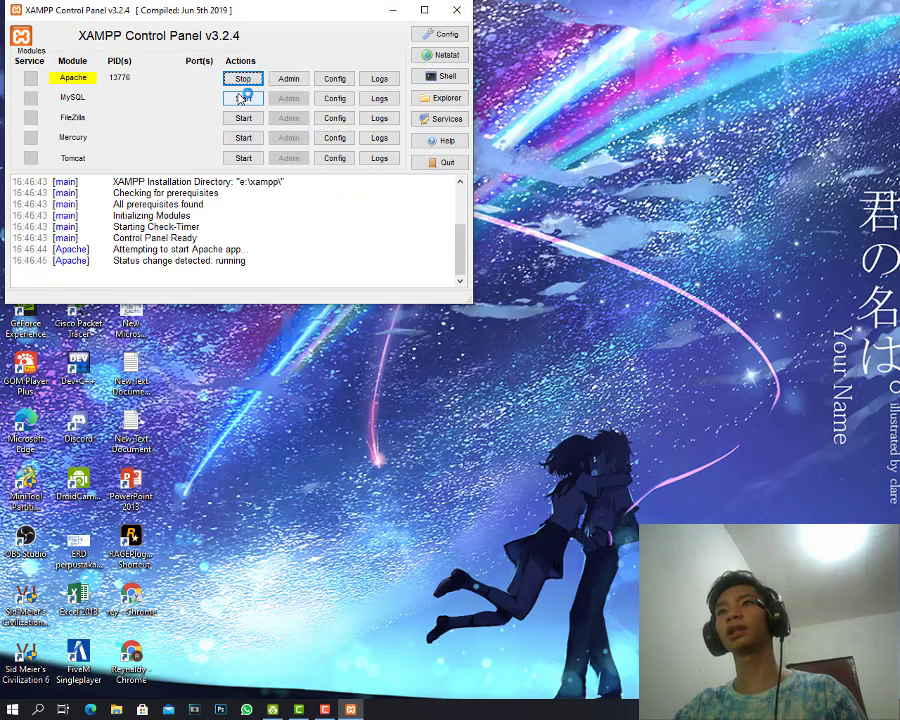
pyautogui.click(243, 98)
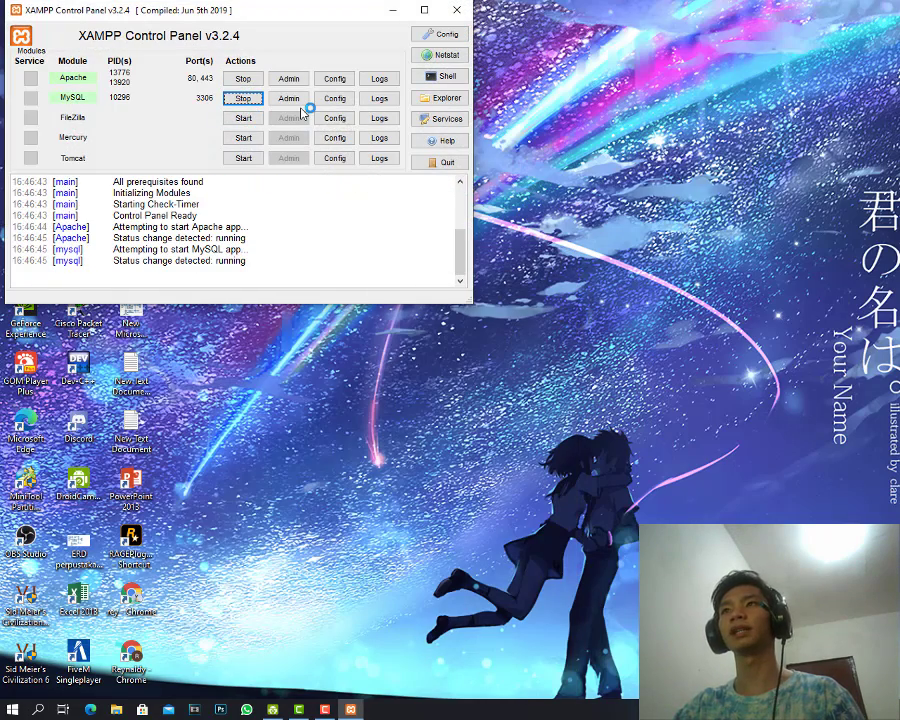
pyautogui.click(456, 10)
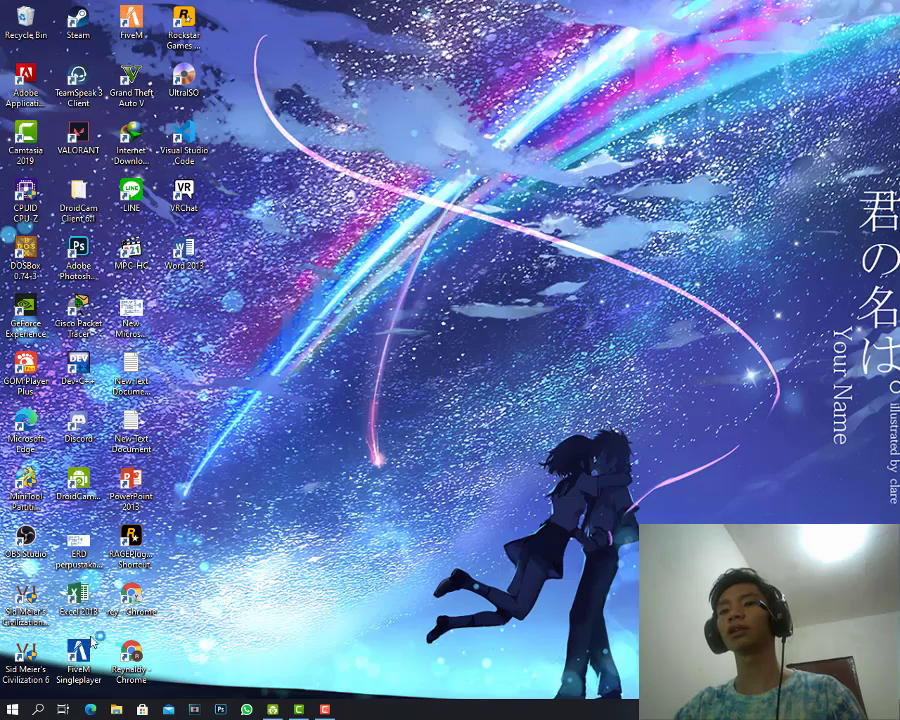
# Open Chrome, close the Bootstrap 4 Cards page and load localhost/phpmyadmin/.
pyautogui.doubleClick(131, 655)
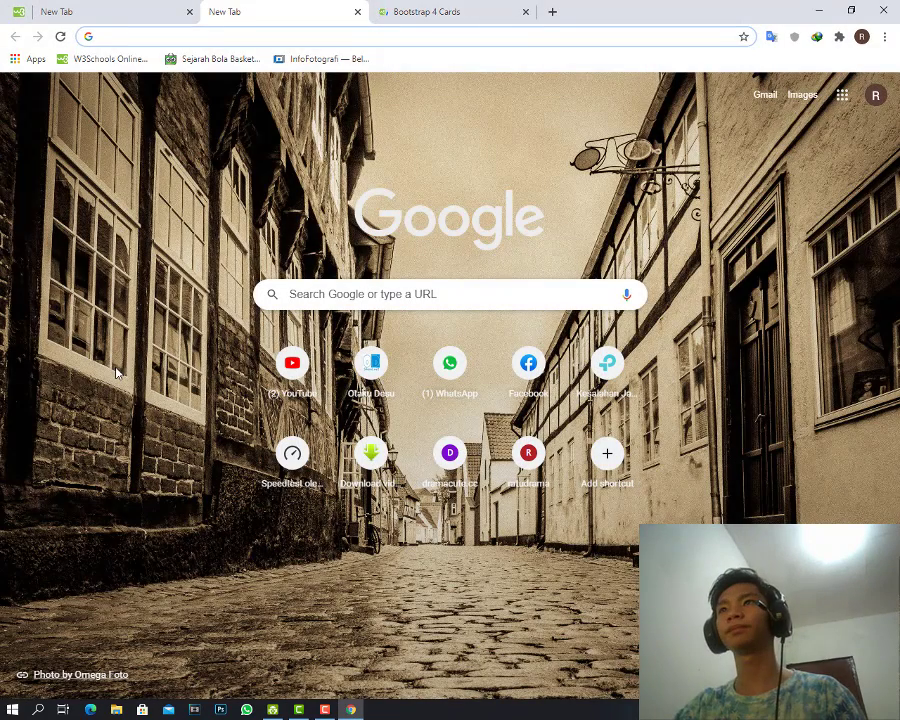
pyautogui.click(525, 12)
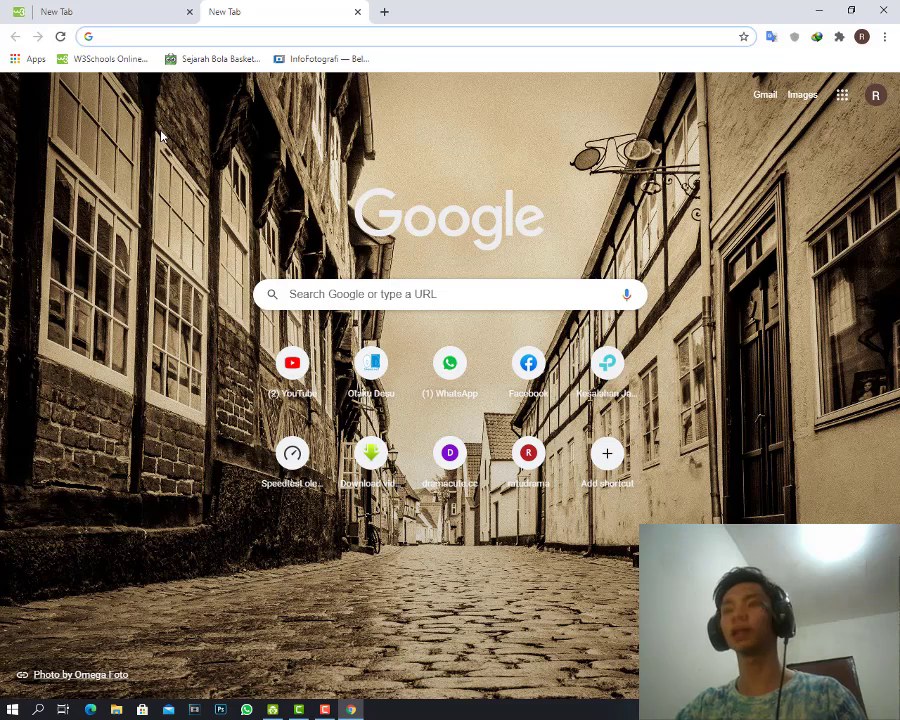
pyautogui.write('lo')
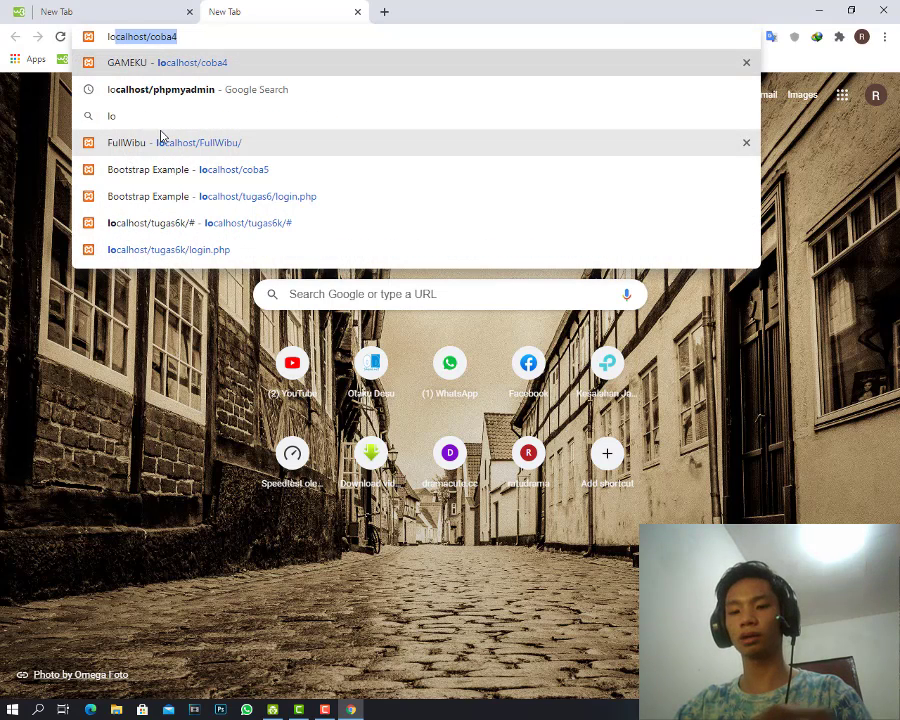
pyautogui.write('calhost/')
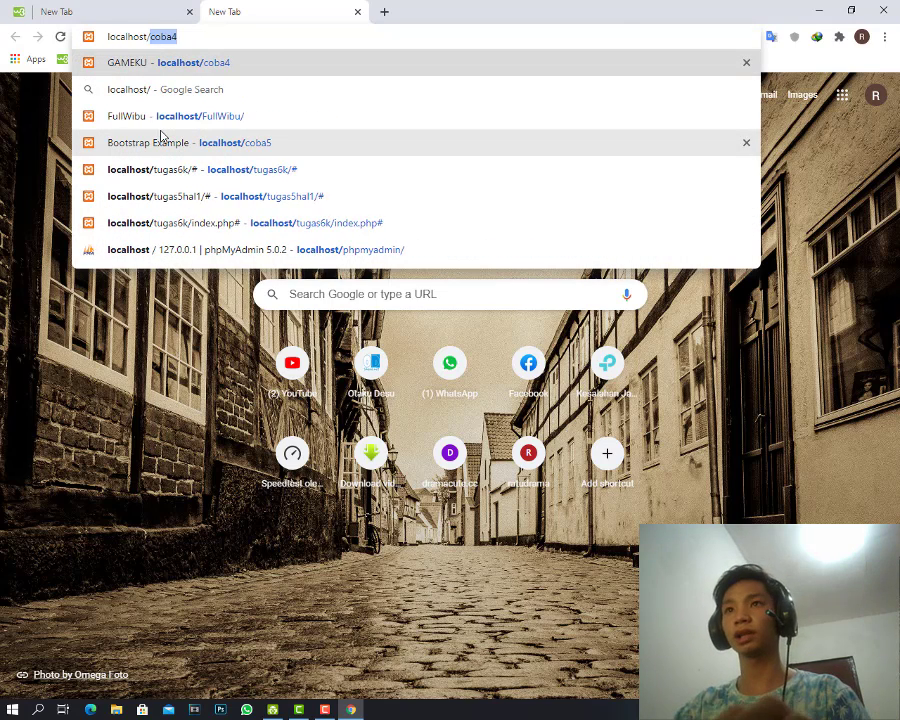
pyautogui.write('ph')
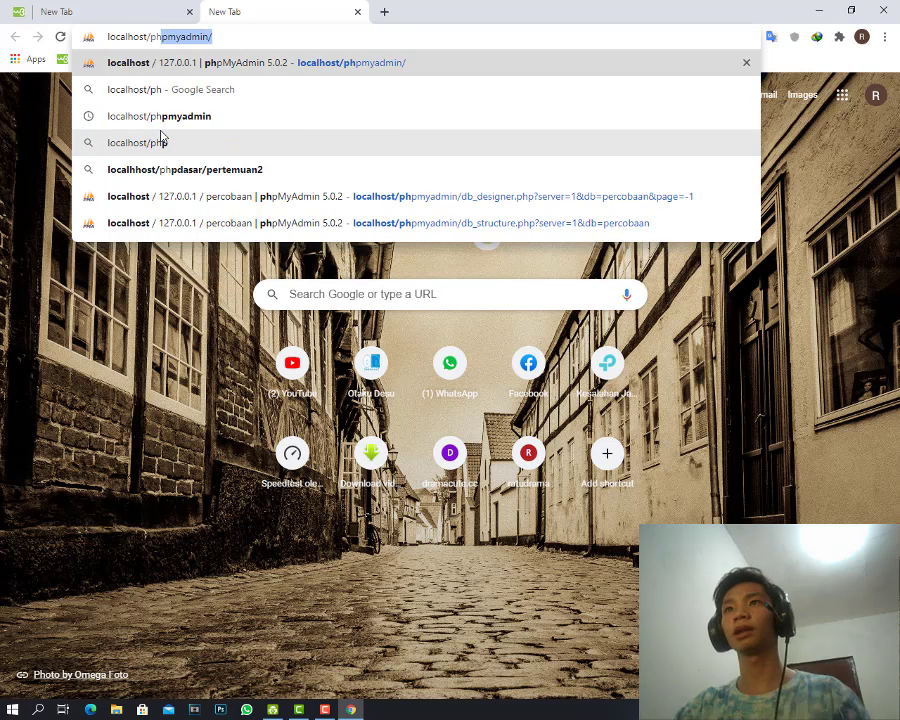
pyautogui.click(188, 66)
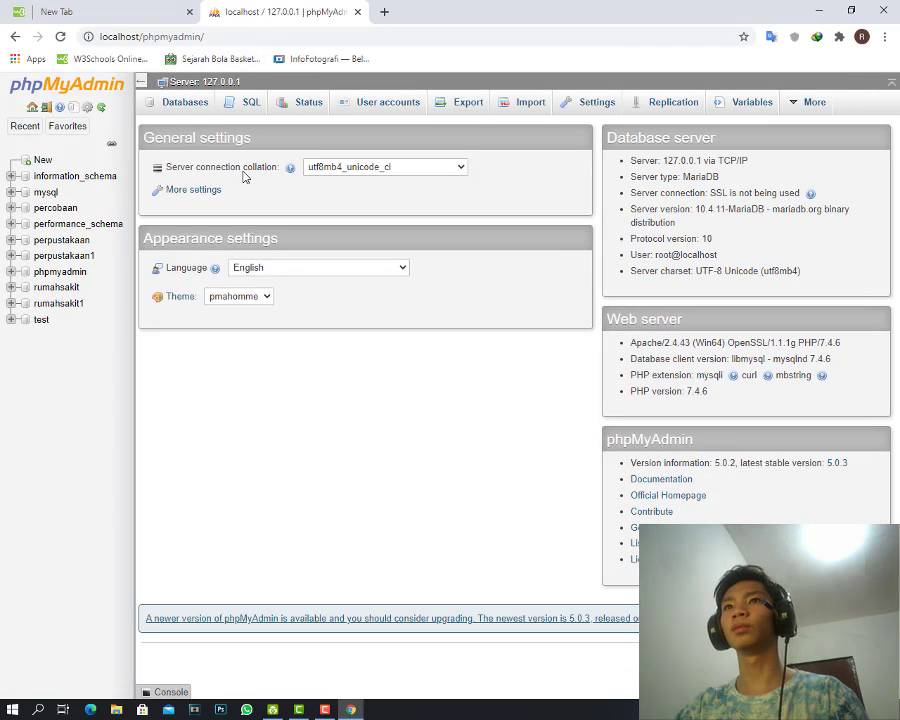
# Create a new database named Penjualan with the utf8mb4_general_ci collation.
pyautogui.click(42, 159)
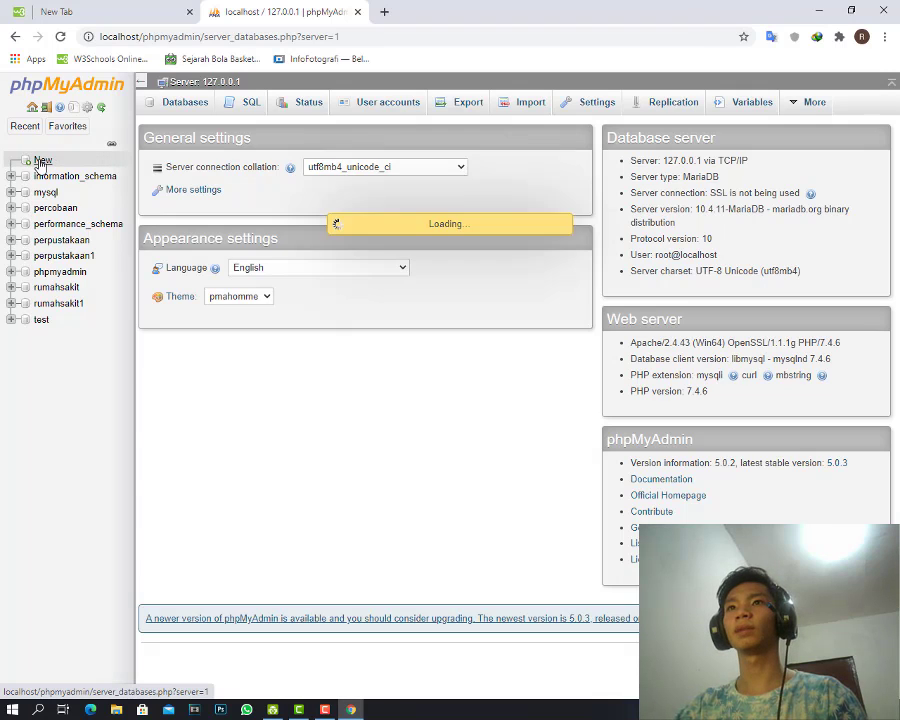
pyautogui.click(157, 203)
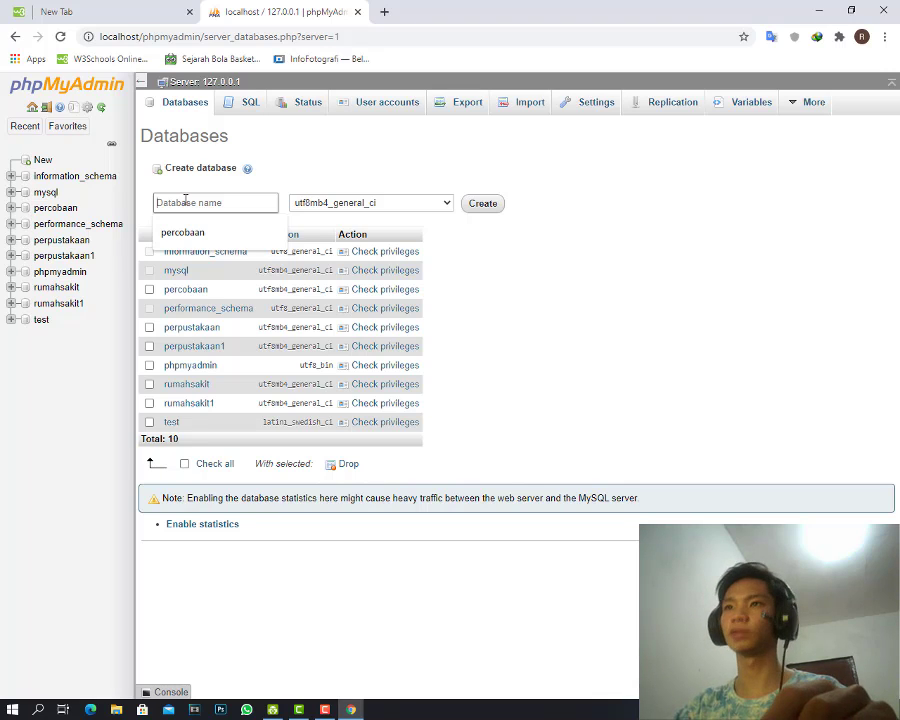
pyautogui.write('Pen')
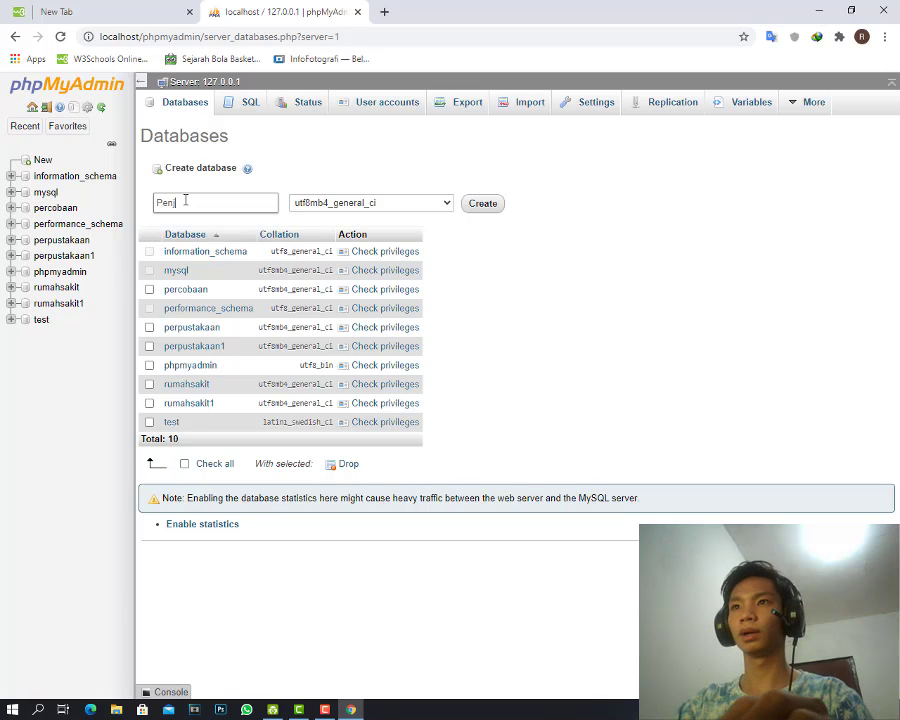
pyautogui.write('juala')
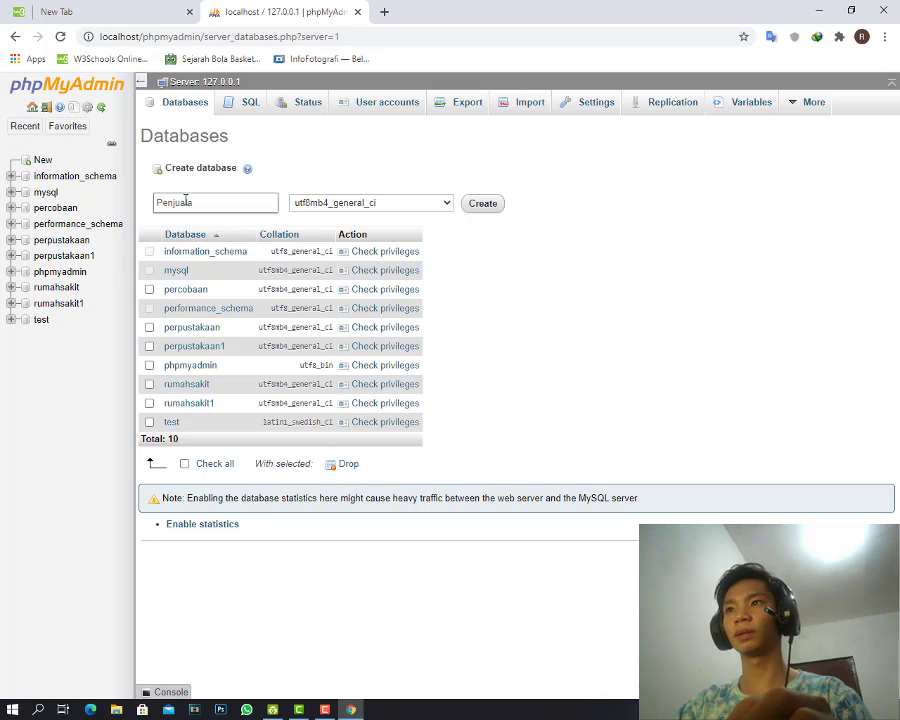
pyautogui.write('n')
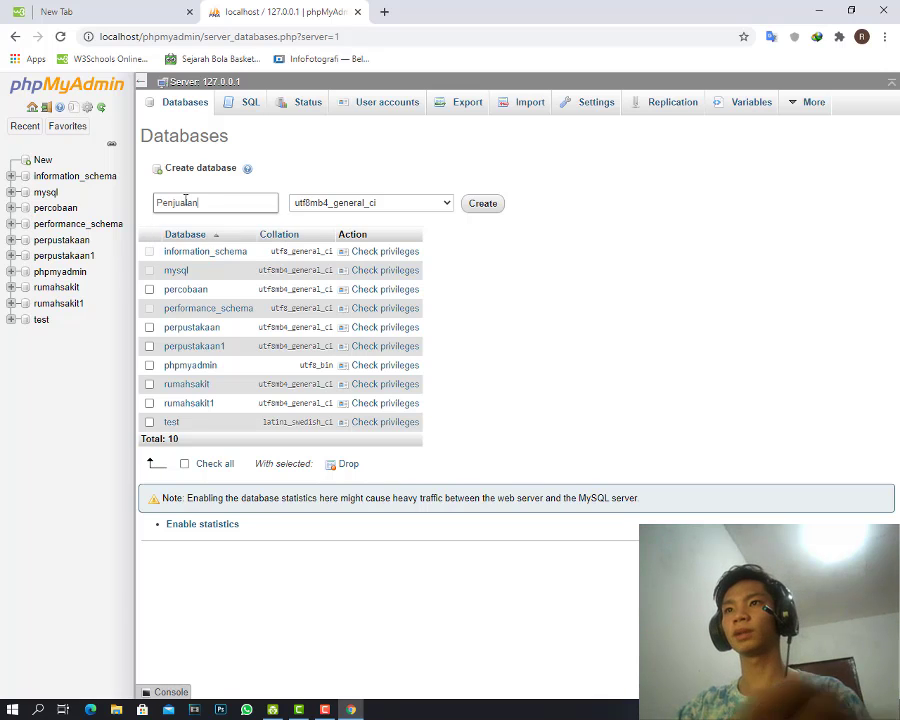
pyautogui.click(479, 207)
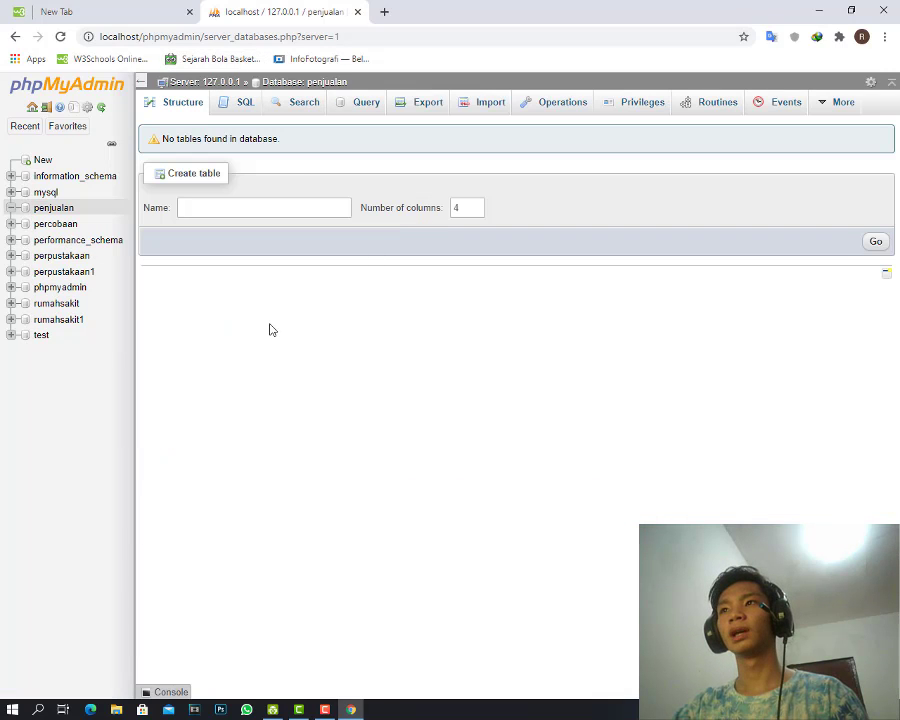
# Start a new table named barang with 5 columns in the penjualan database.
pyautogui.click(234, 205)
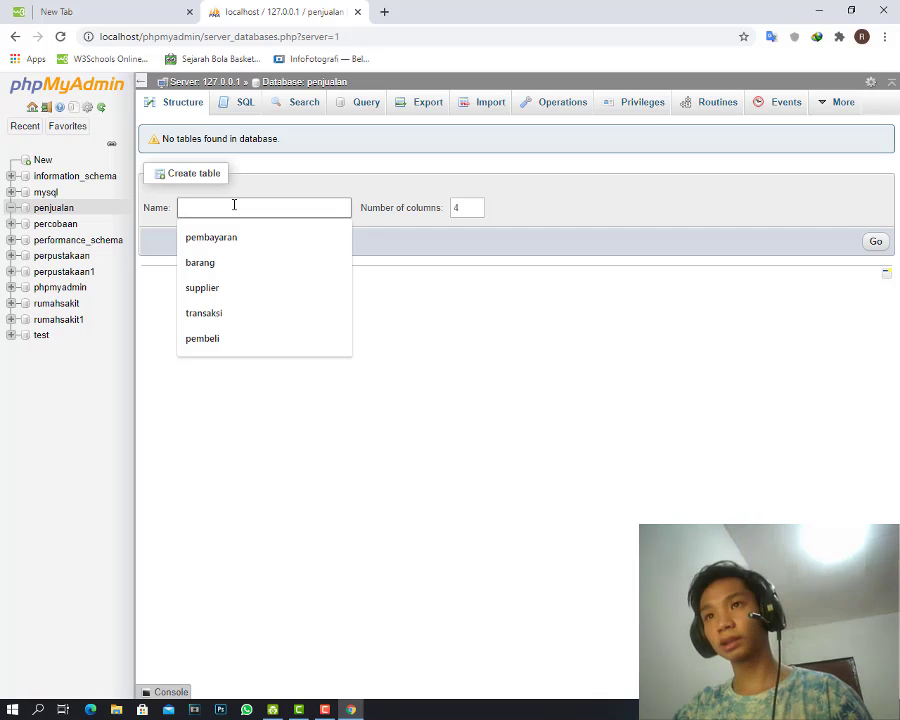
pyautogui.click(205, 266)
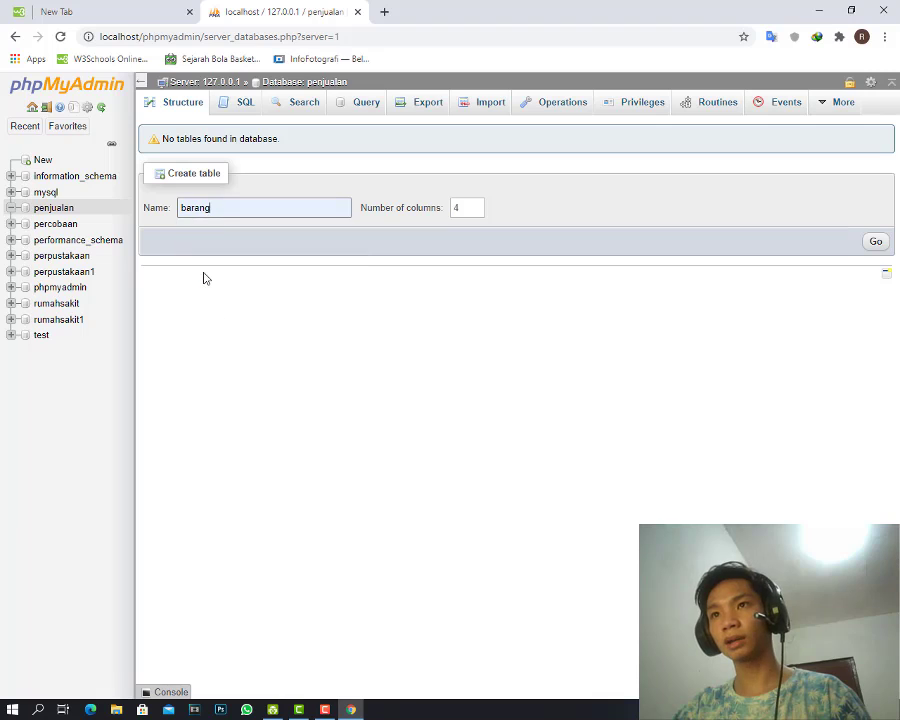
pyautogui.click(459, 209)
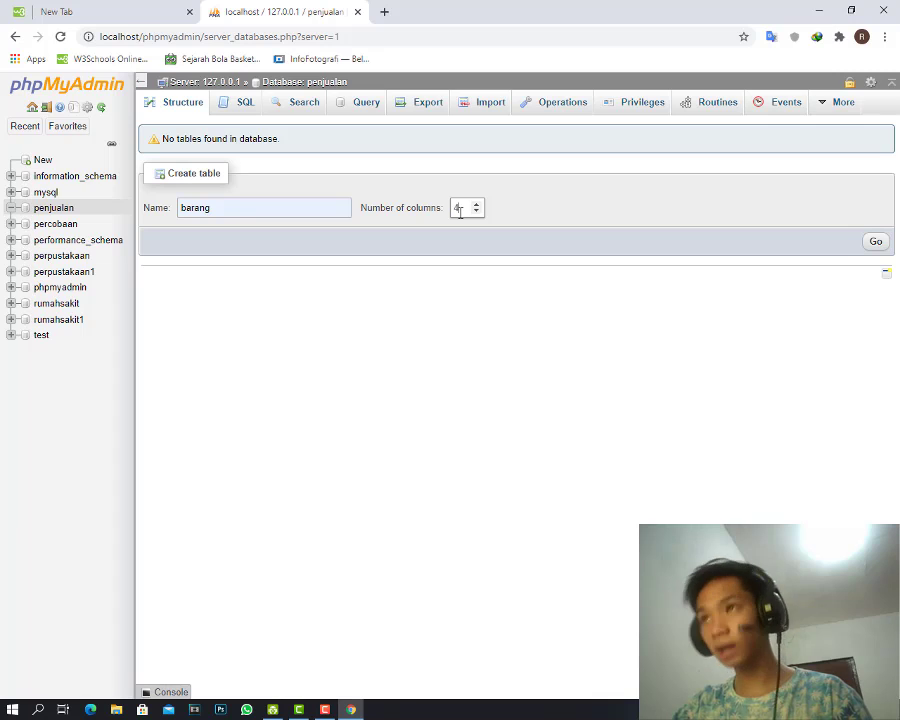
pyautogui.press('BackSpace')
pyautogui.write('5')
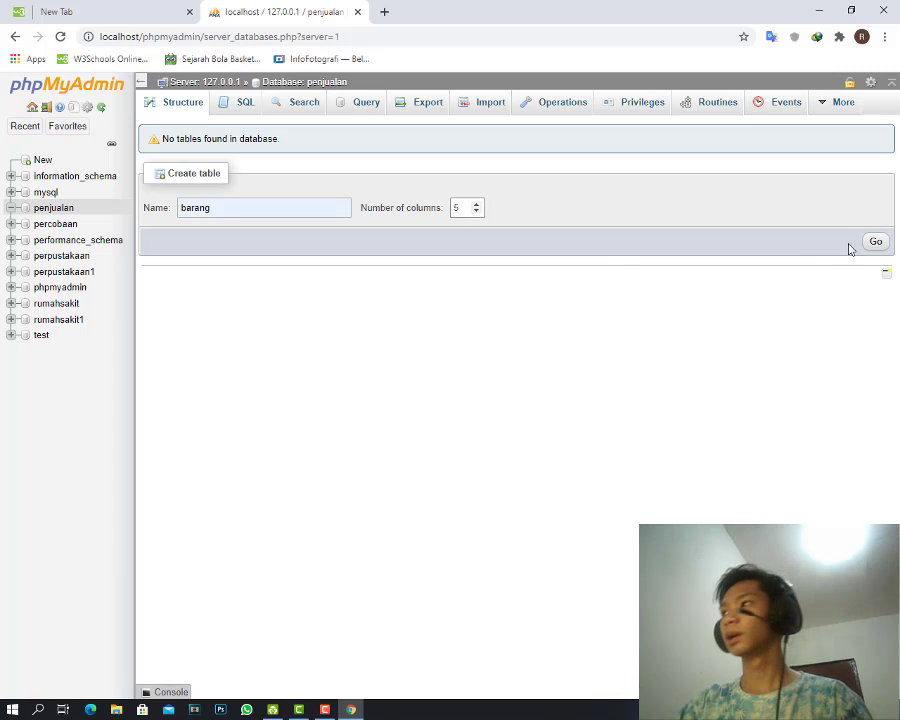
pyautogui.click(874, 241)
# Name the first two columns of the barang table id_barang and nama_barang.
pyautogui.click(162, 201)
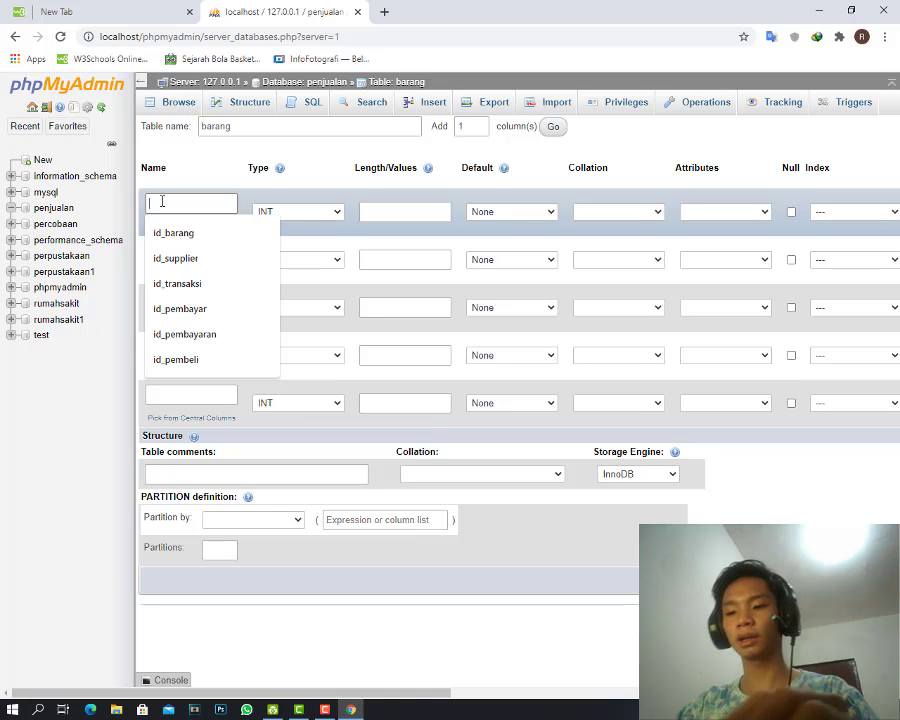
pyautogui.write('id')
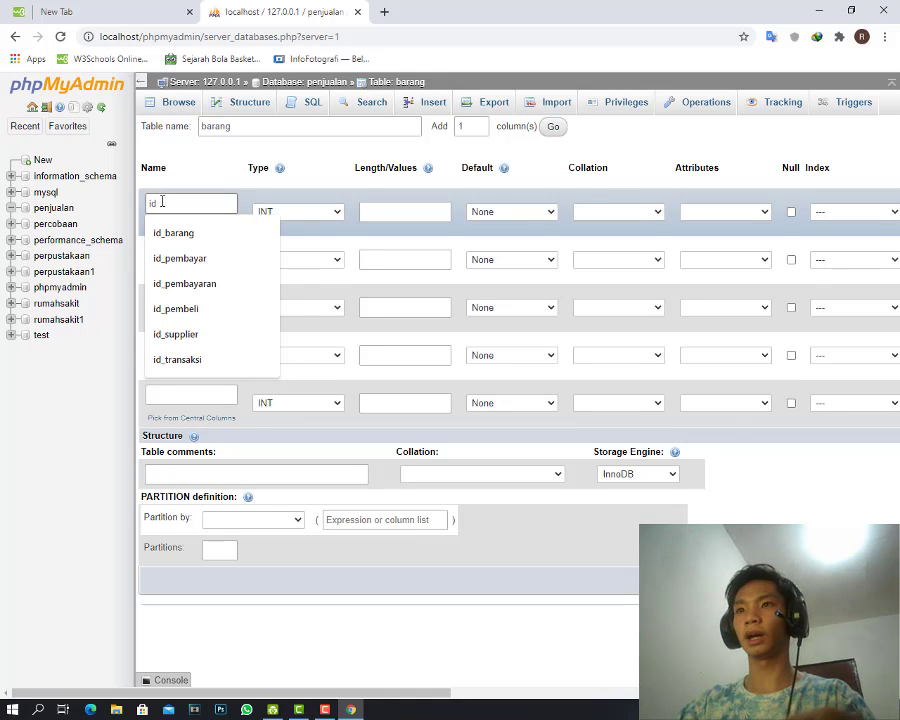
pyautogui.write('_baran')
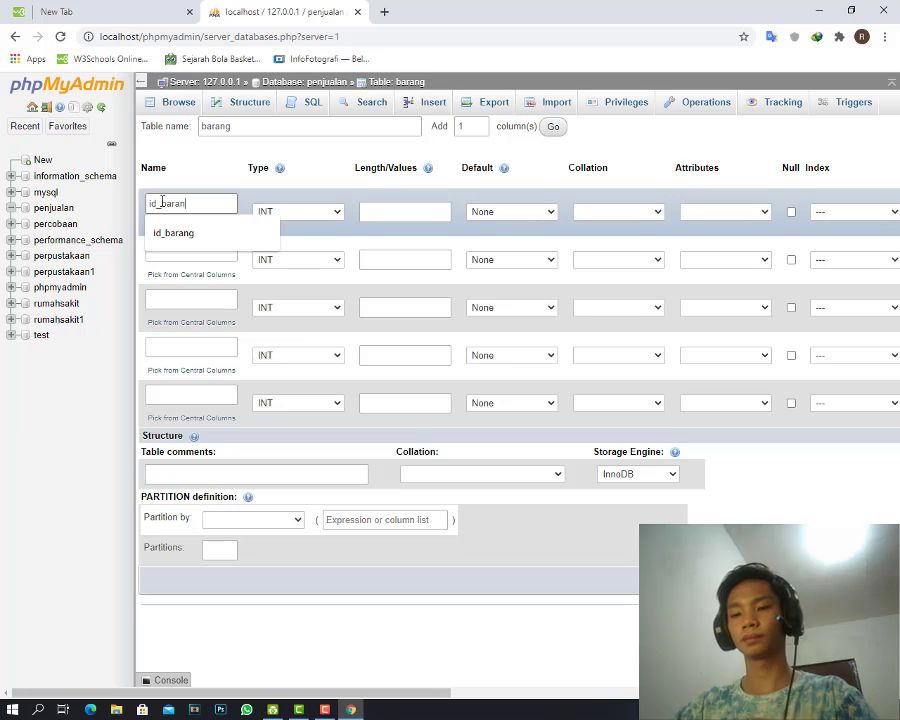
pyautogui.write('g')
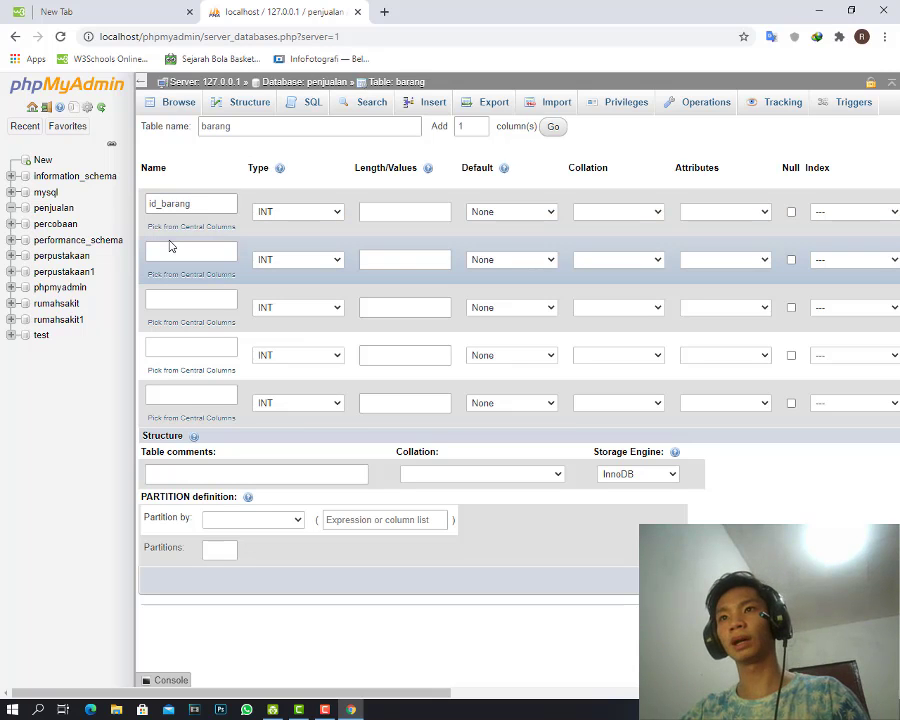
pyautogui.click(173, 251)
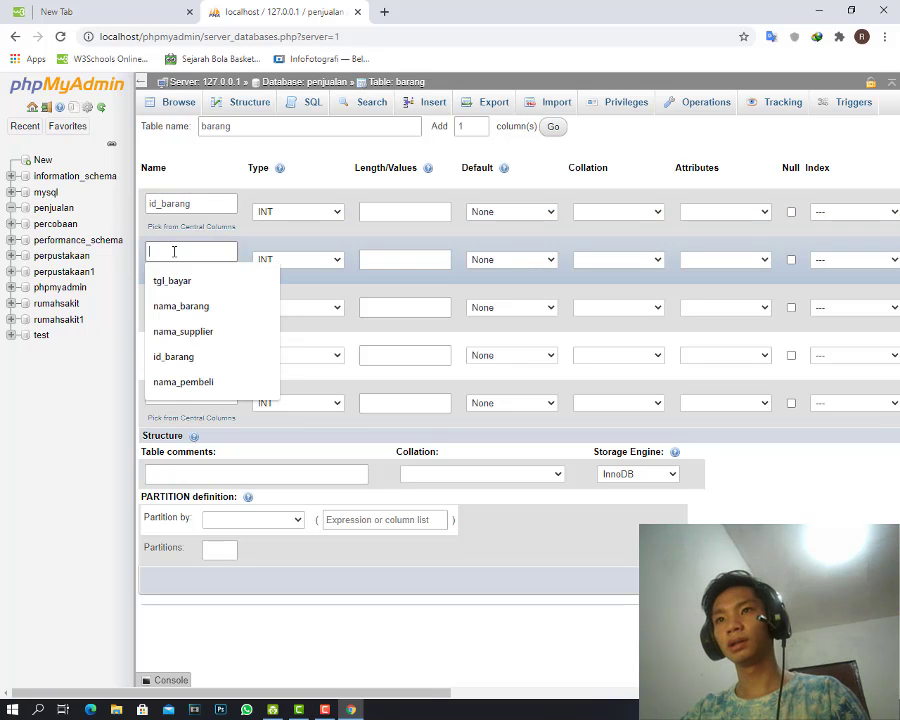
pyautogui.click(175, 308)
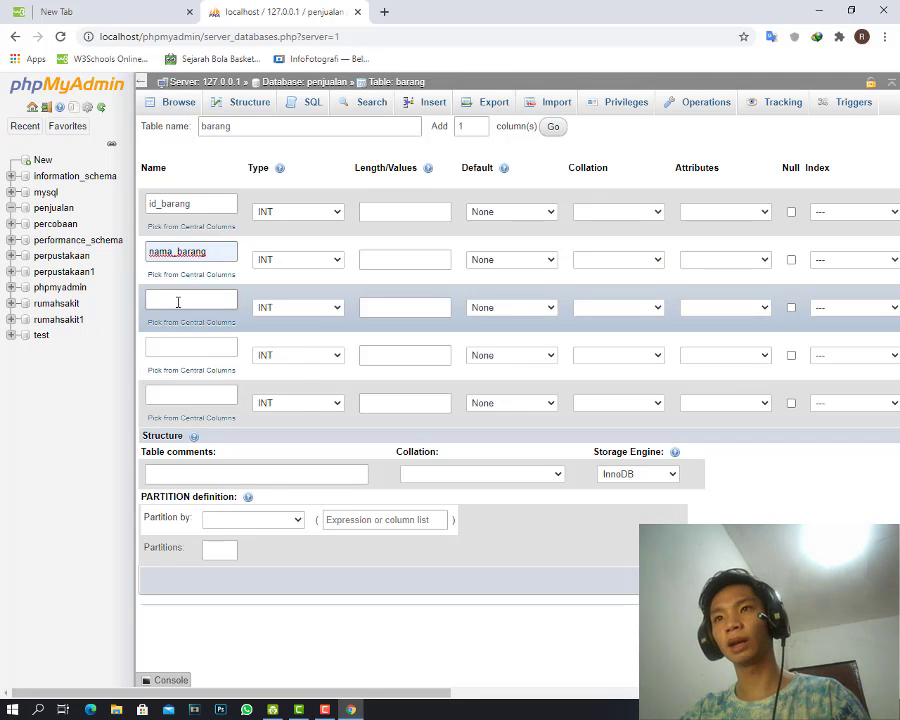
# Name the remaining three columns of the barang table harga, stock and id_supplier.
pyautogui.click(177, 300)
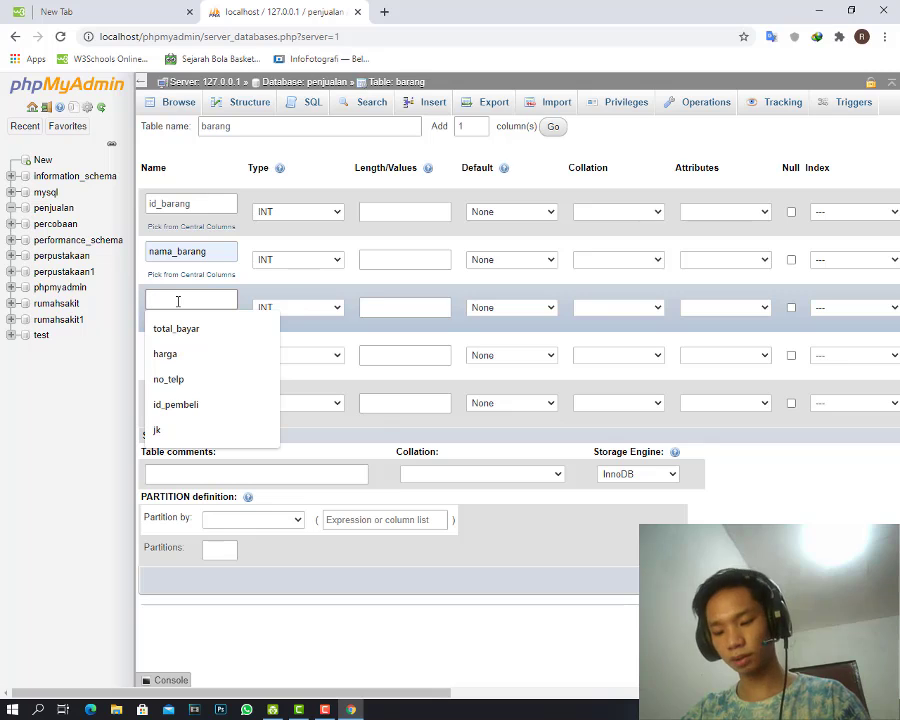
pyautogui.click(160, 353)
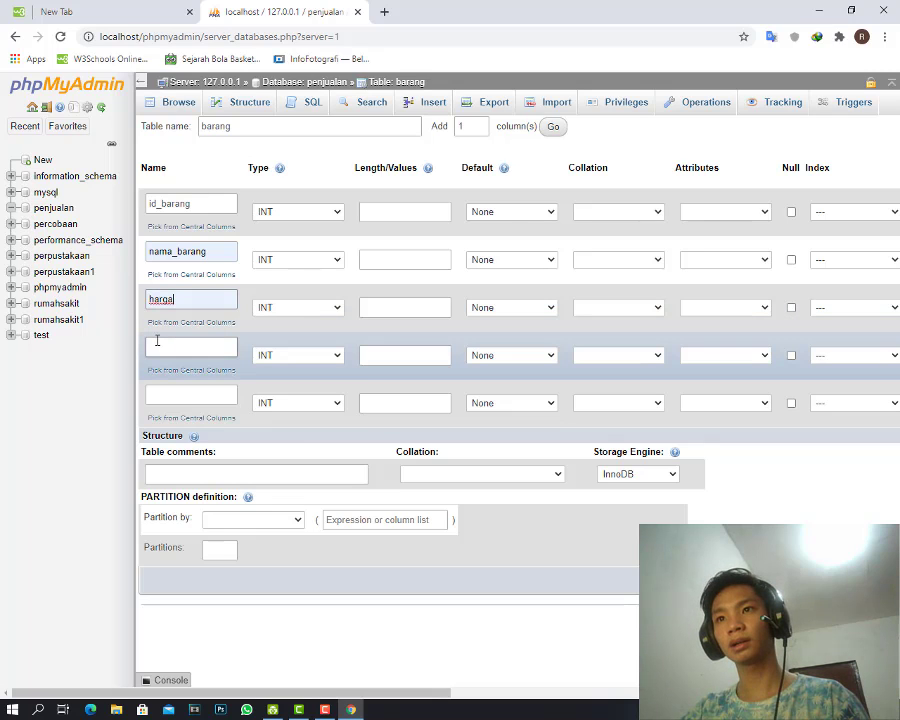
pyautogui.click(160, 348)
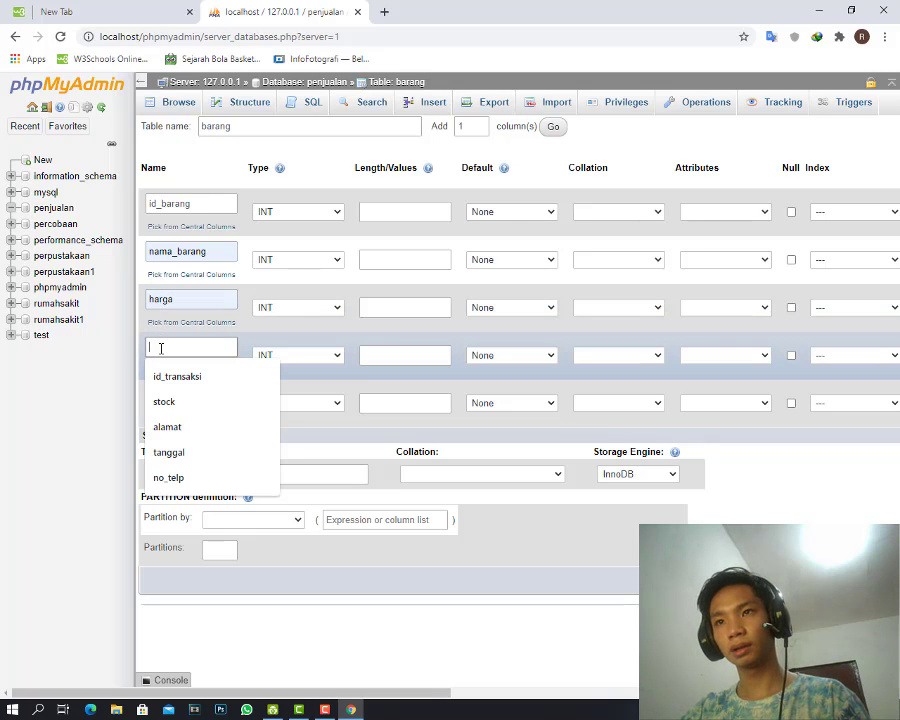
pyautogui.click(176, 410)
pyautogui.click(181, 394)
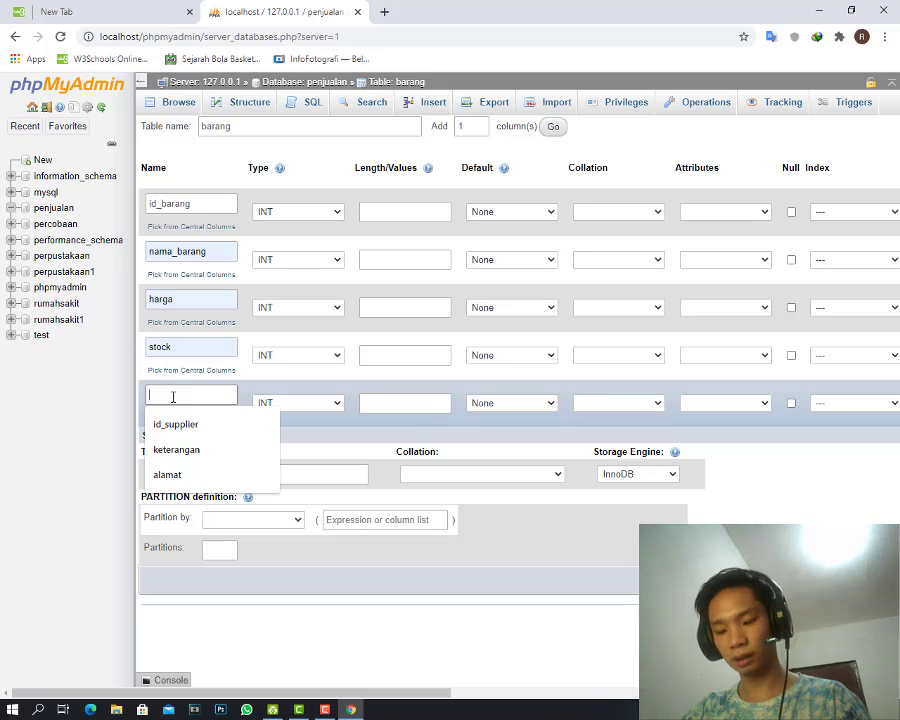
pyautogui.click(178, 424)
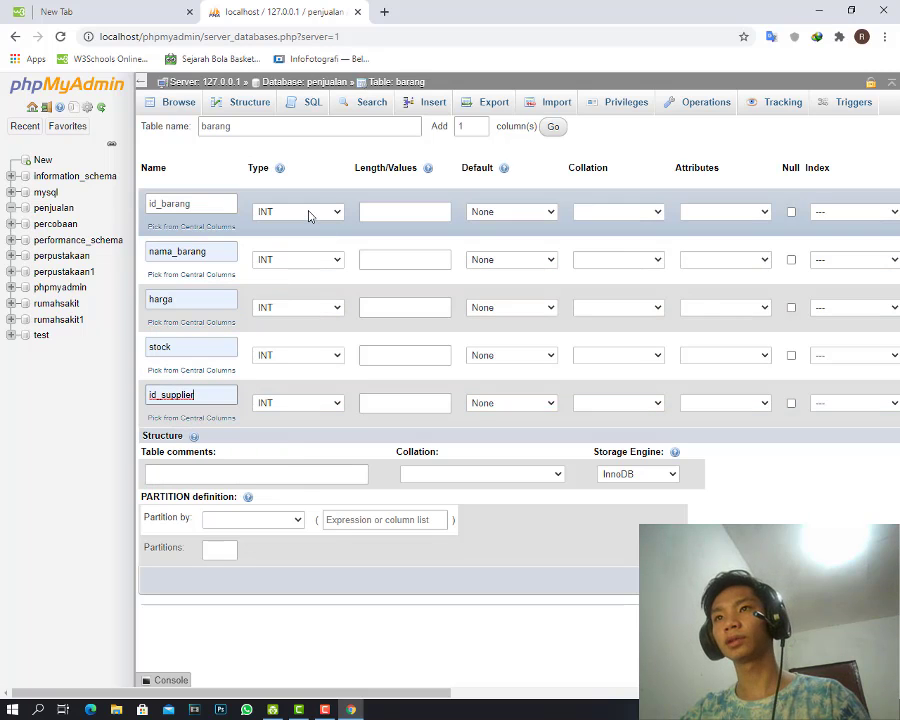
# Make the id_barang column of the barang table an auto-incrementing primary key, keeping its INT type.
pyautogui.click(311, 216)
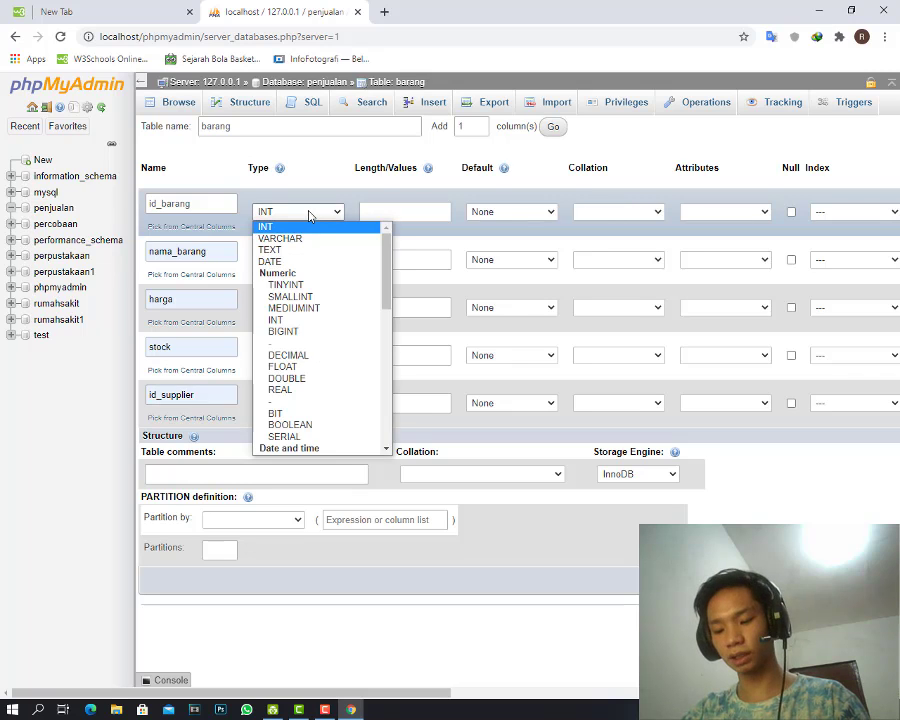
pyautogui.click(309, 216)
pyautogui.moveTo(319, 692); pyautogui.dragTo(501, 634)
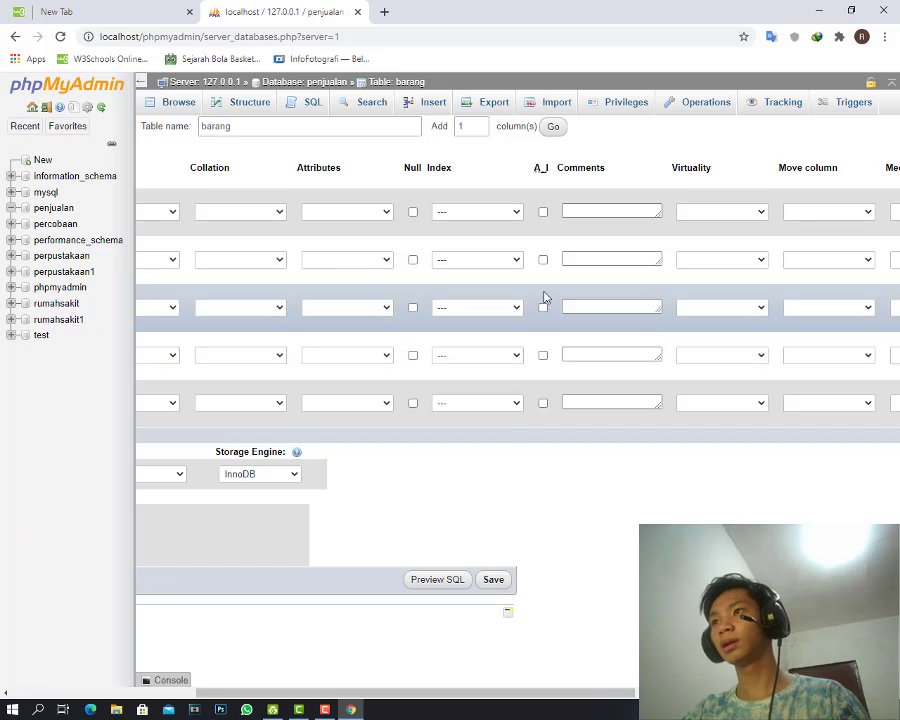
pyautogui.click(543, 211)
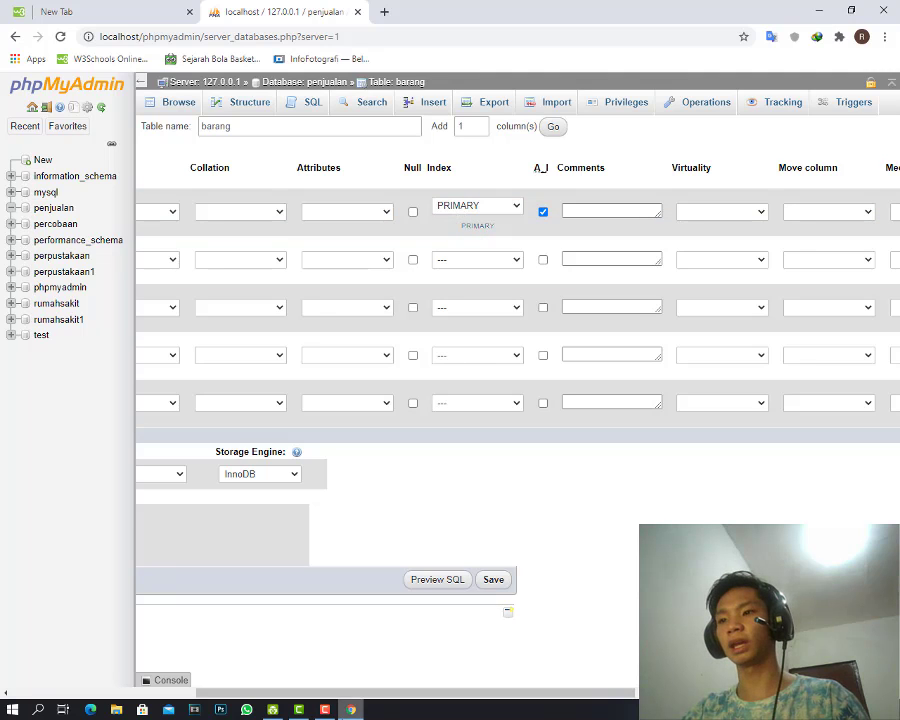
# Set the length of the nama_barang column in the barang table to 20.
pyautogui.moveTo(363, 695); pyautogui.dragTo(160, 692)
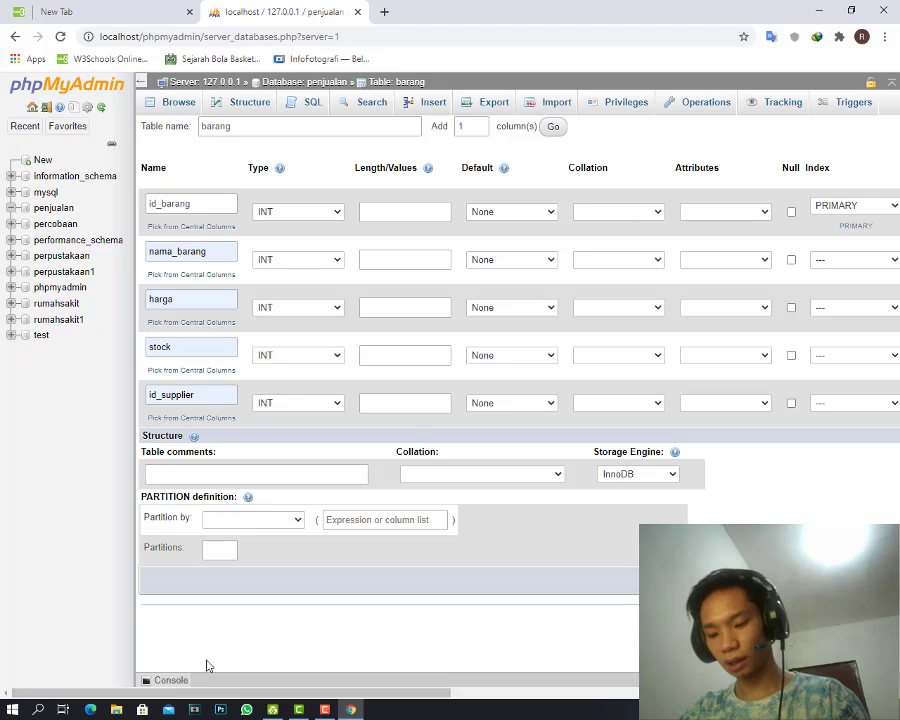
pyautogui.click(387, 258)
pyautogui.write('20')
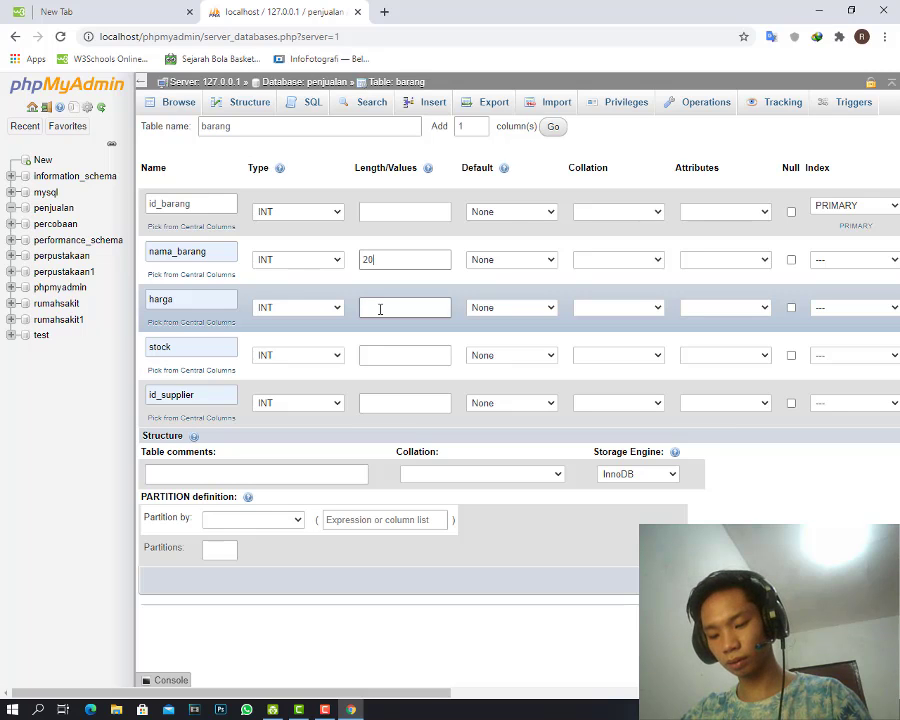
pyautogui.click(380, 309)
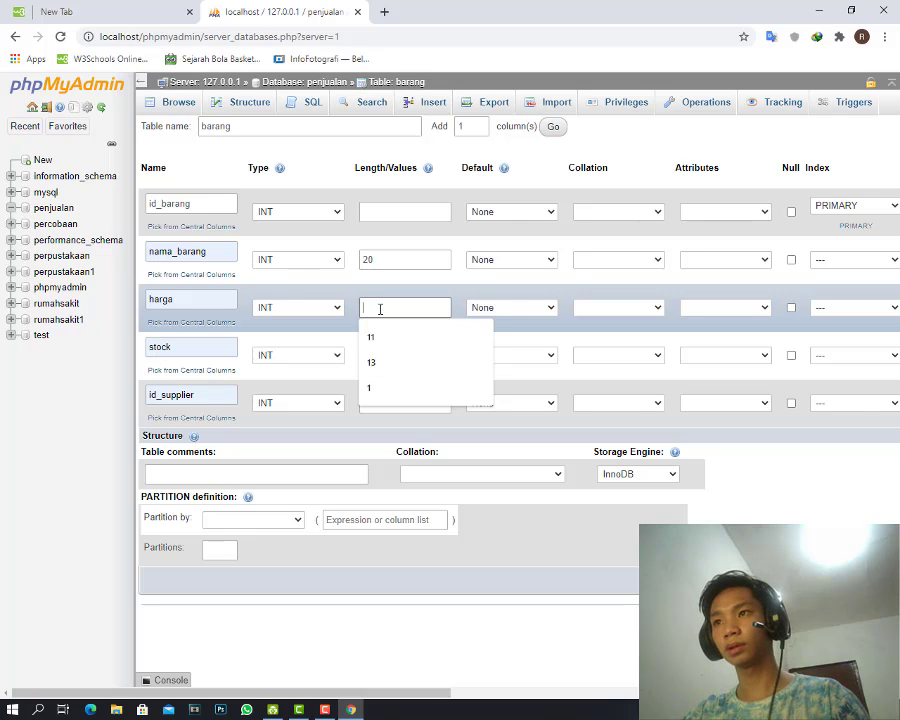
pyautogui.click(280, 358)
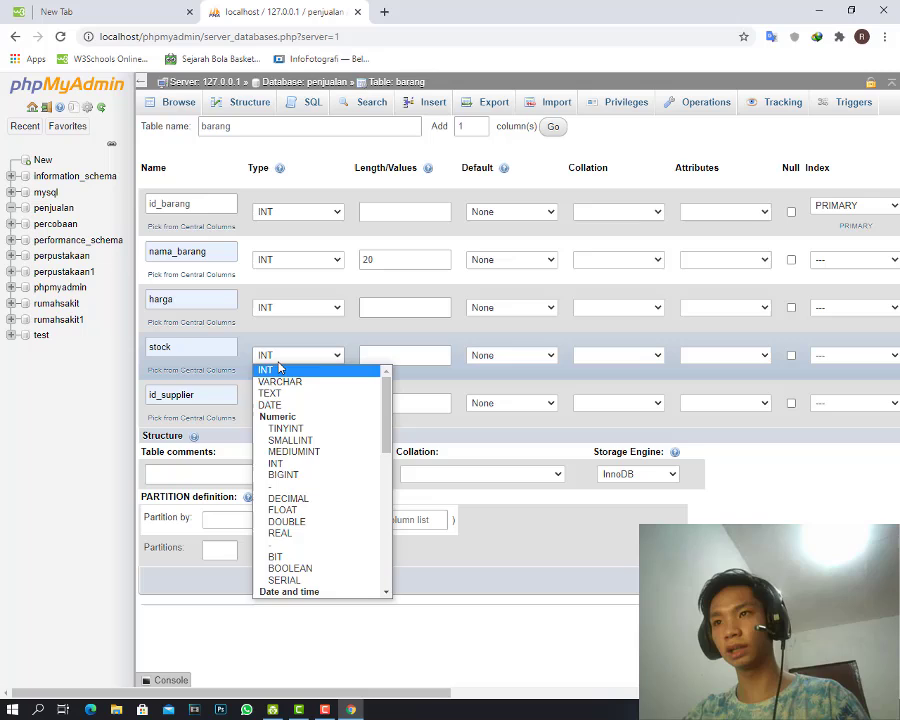
pyautogui.click(377, 341)
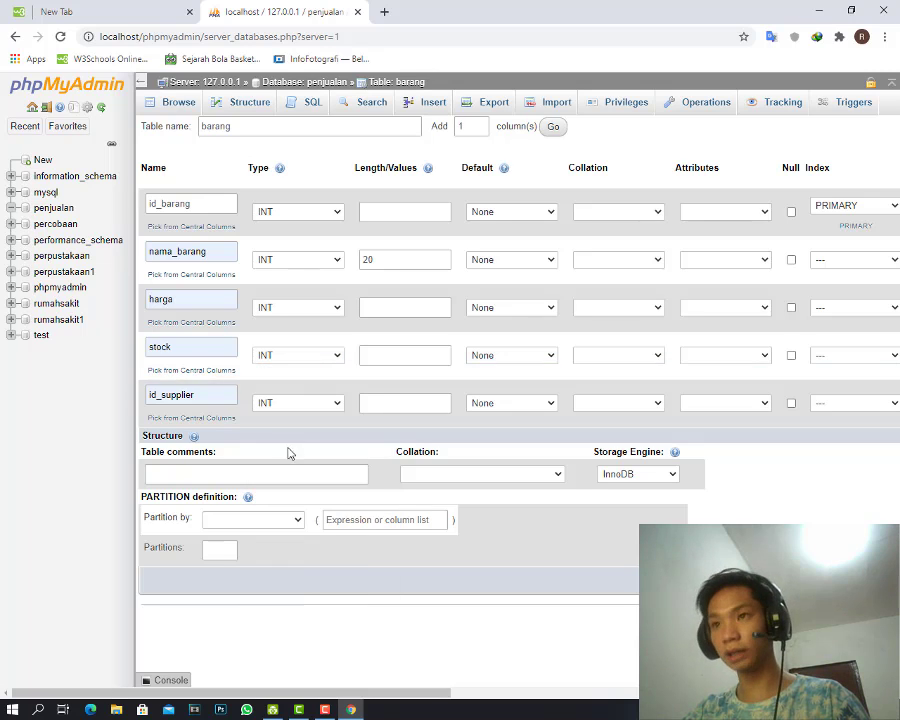
pyautogui.moveTo(276, 692); pyautogui.dragTo(341, 687)
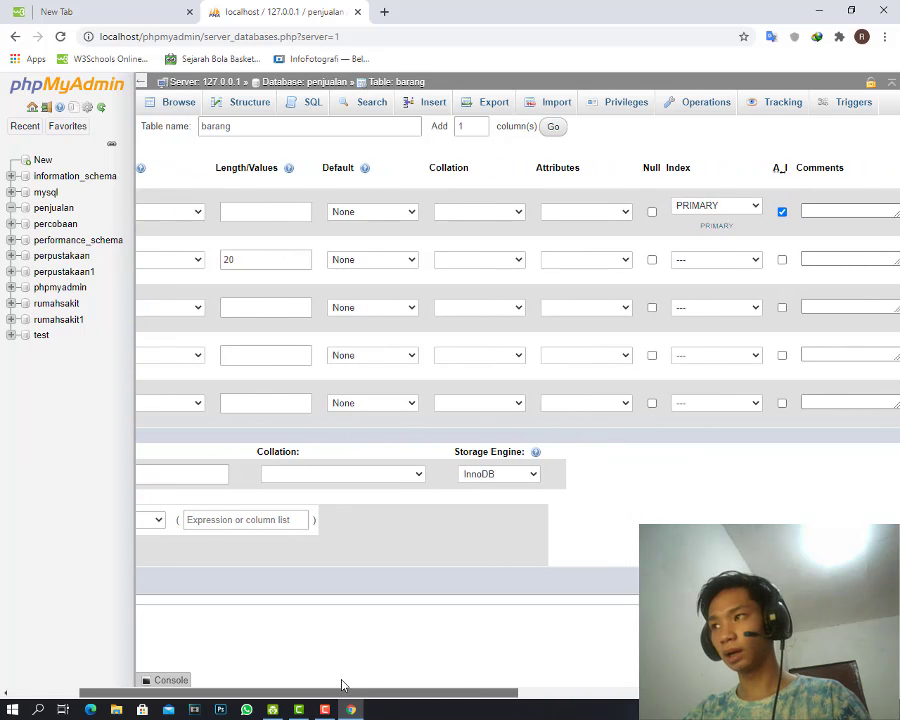
pyautogui.click(744, 404)
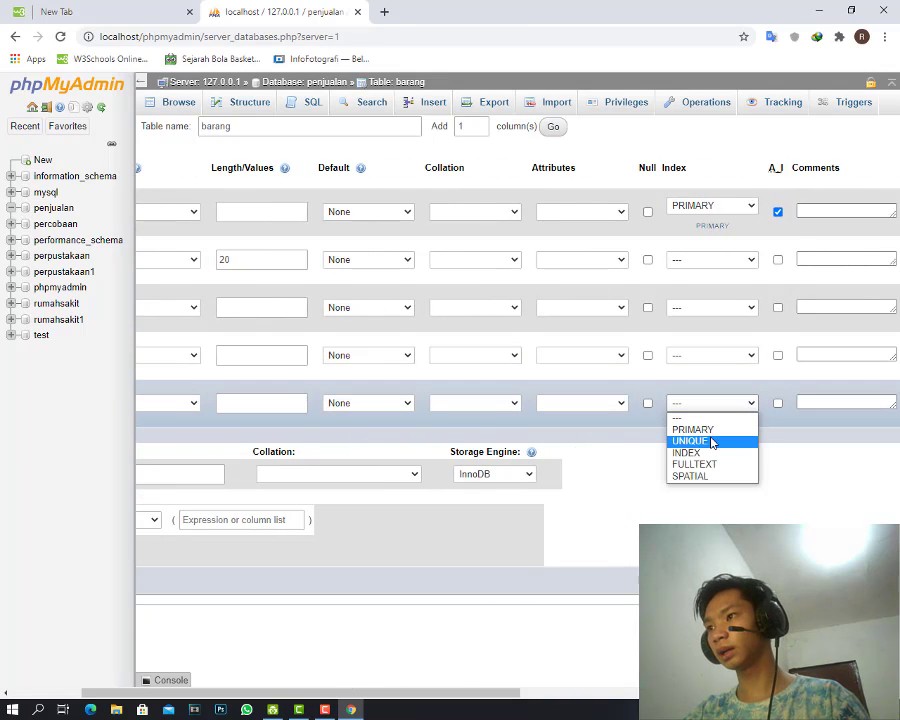
pyautogui.click(695, 440)
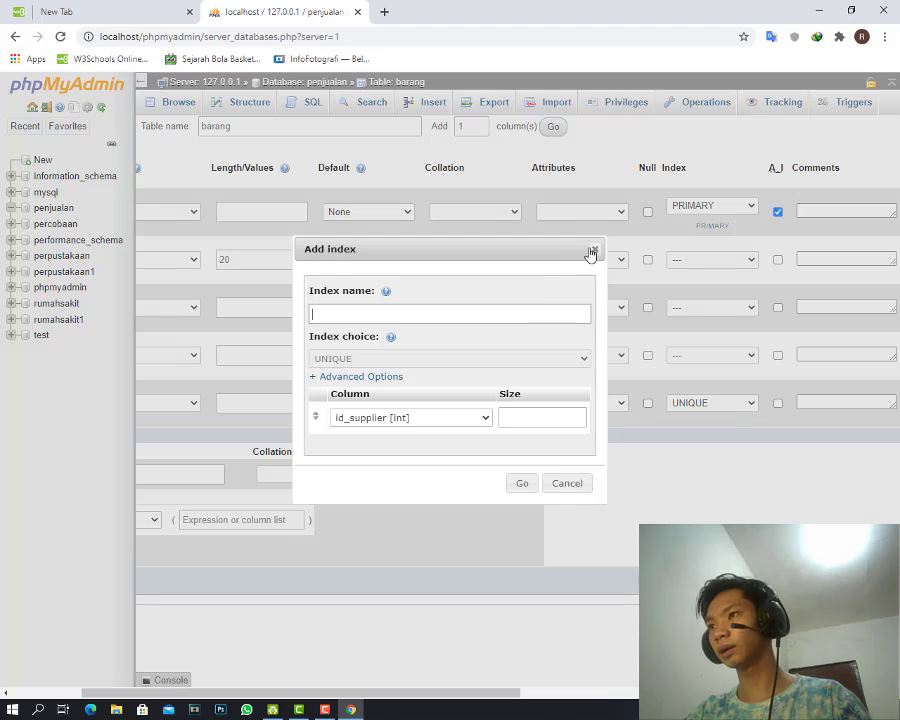
pyautogui.click(594, 249)
# Set the id_supplier column of the barang table to an INDEX index with the default index settings.
pyautogui.click(690, 403)
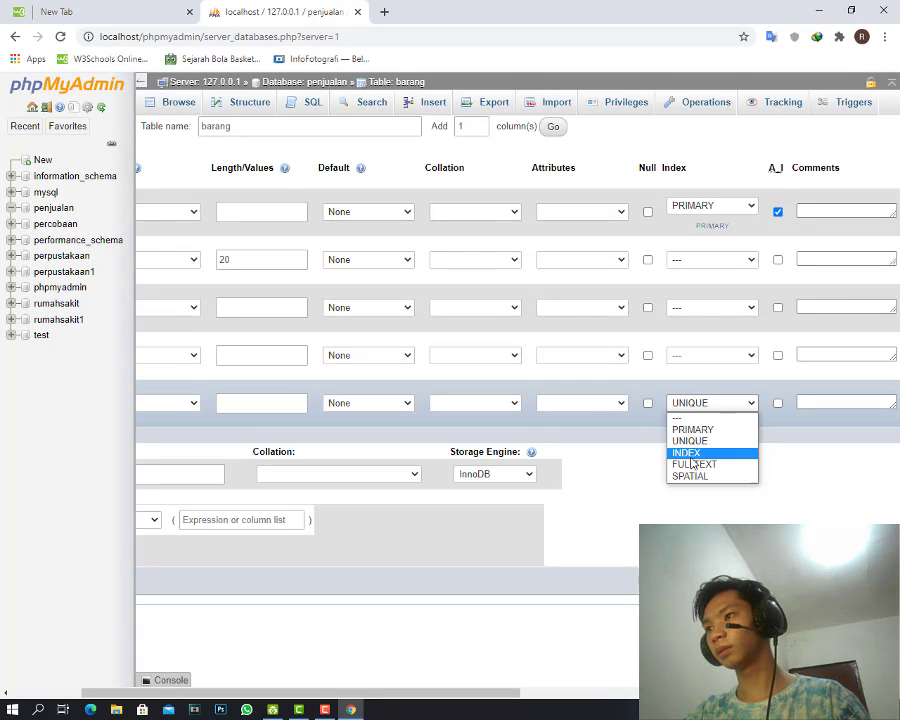
pyautogui.click(686, 452)
pyautogui.click(522, 484)
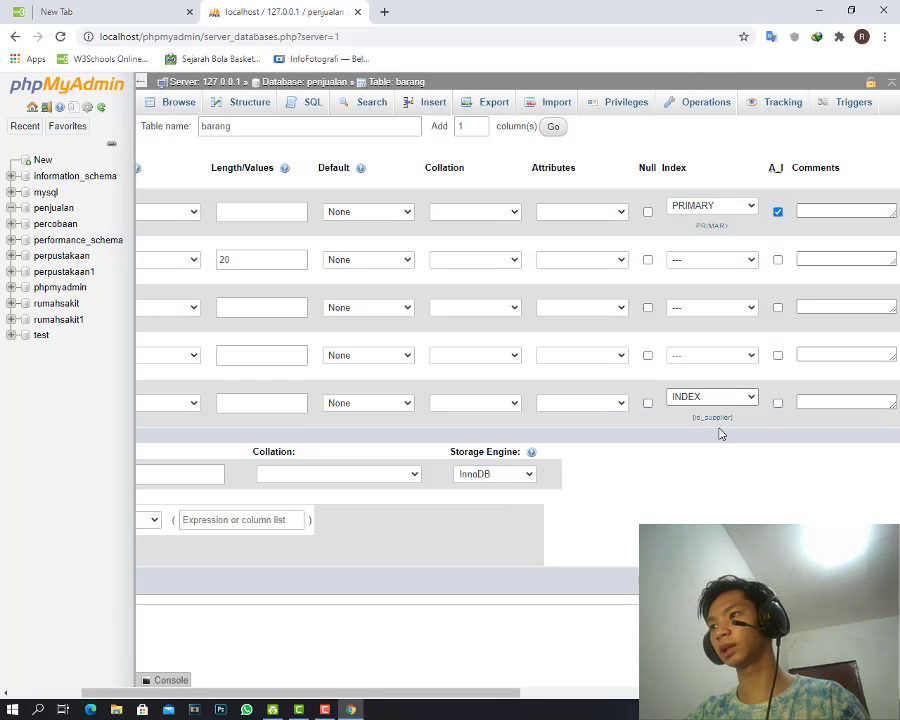
# Set the lengths of the stock and harga columns to 11 and save the barang table.
pyautogui.moveTo(287, 697); pyautogui.dragTo(142, 676)
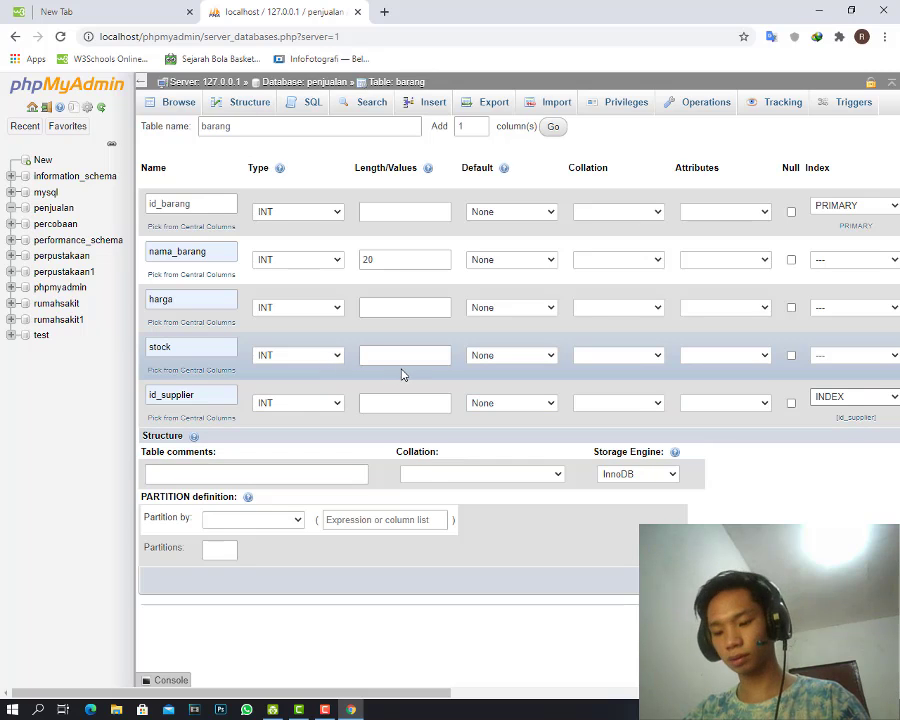
pyautogui.click(395, 356)
pyautogui.click(384, 388)
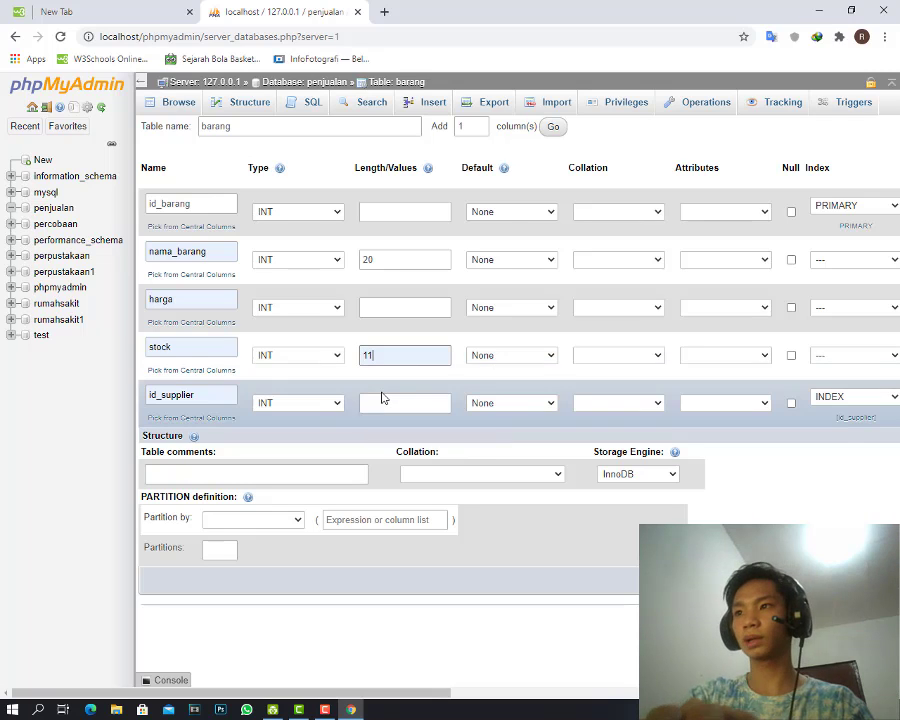
pyautogui.click(388, 308)
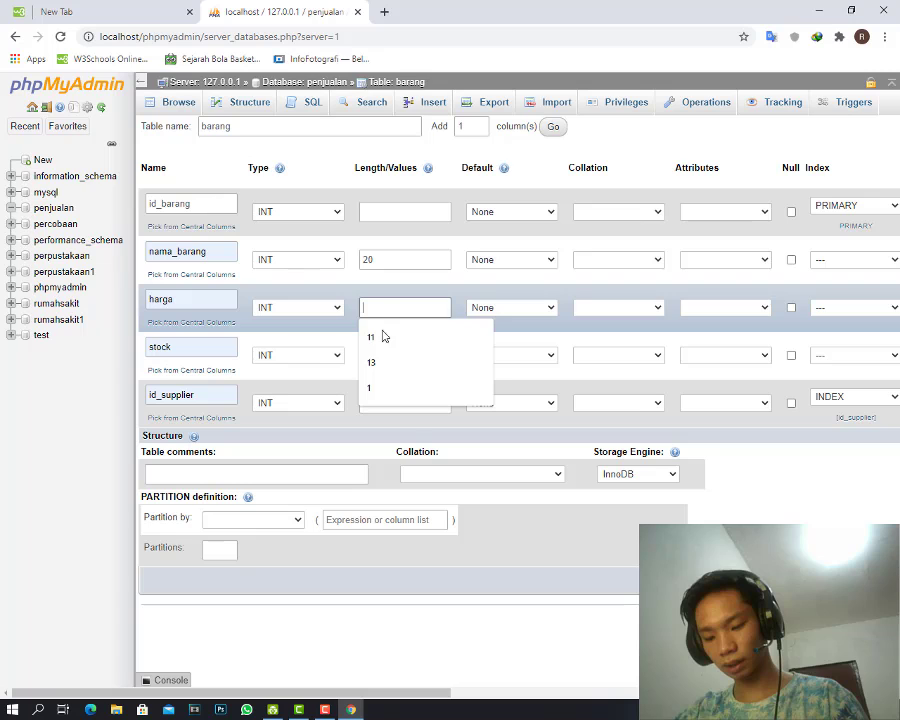
pyautogui.click(381, 336)
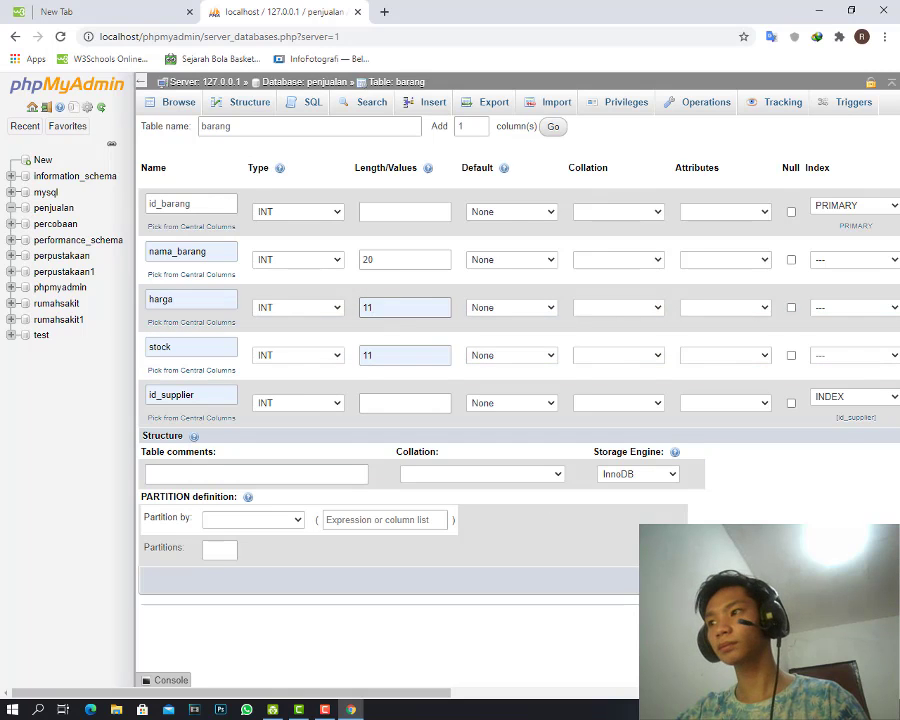
pyautogui.press('Return')
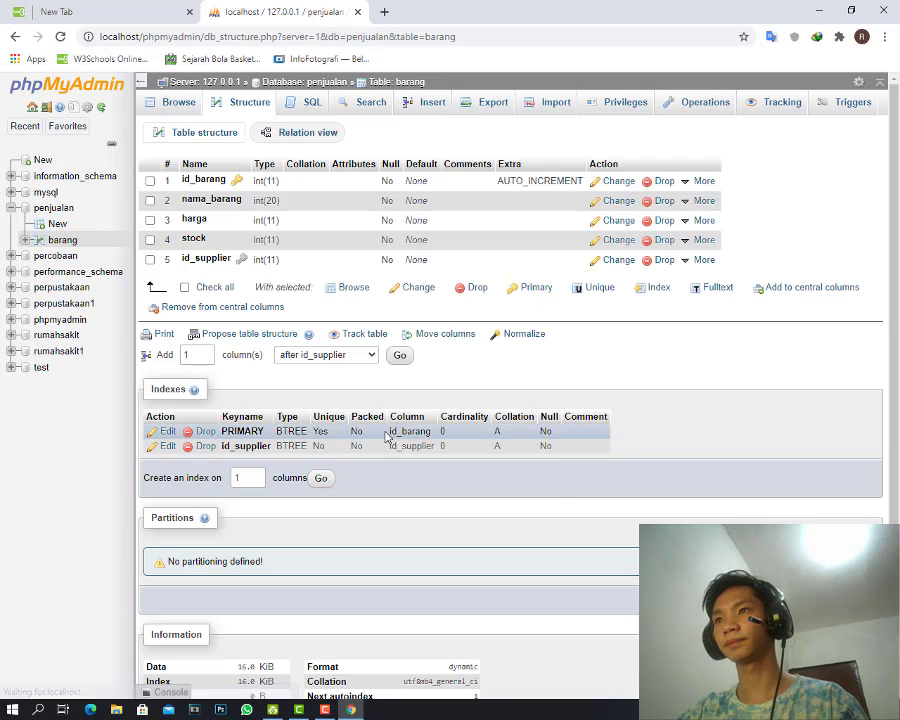
# Start another new table in the penjualan database and name it supplier.
pyautogui.click(56, 223)
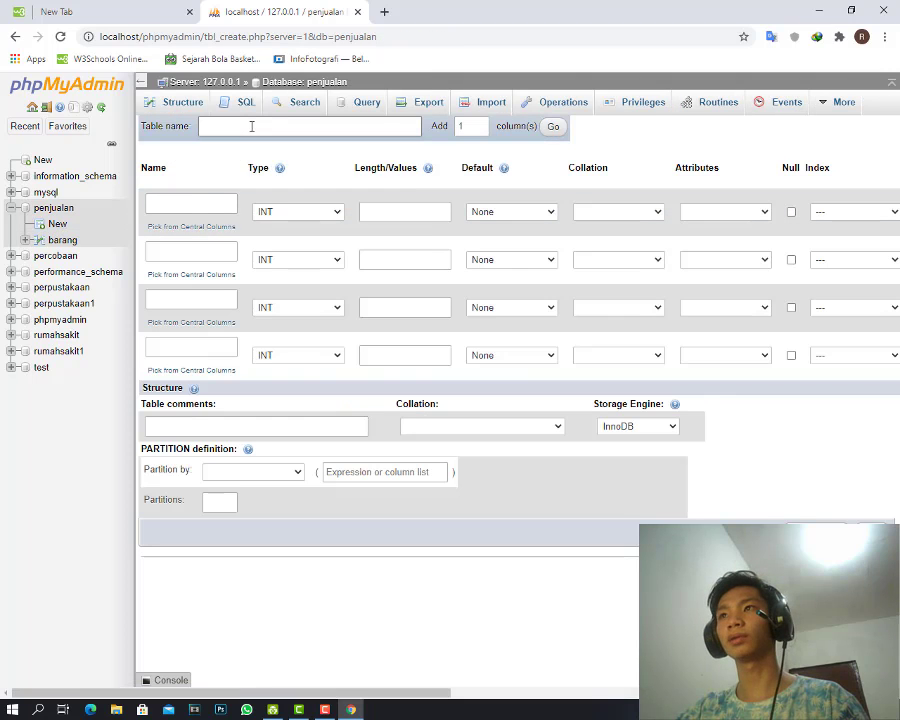
pyautogui.click(251, 126)
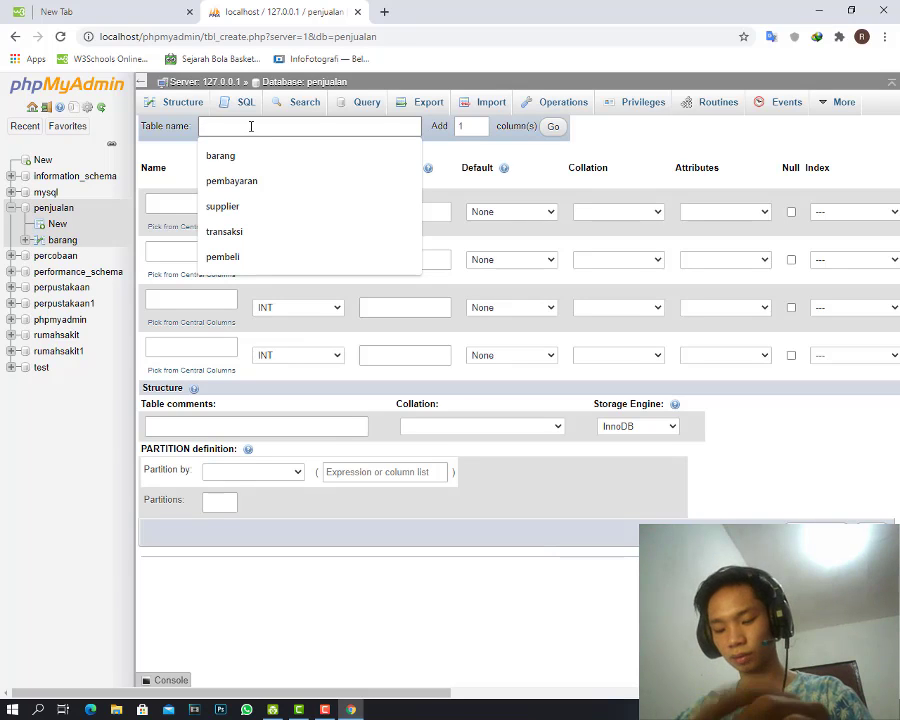
pyautogui.write('sup')
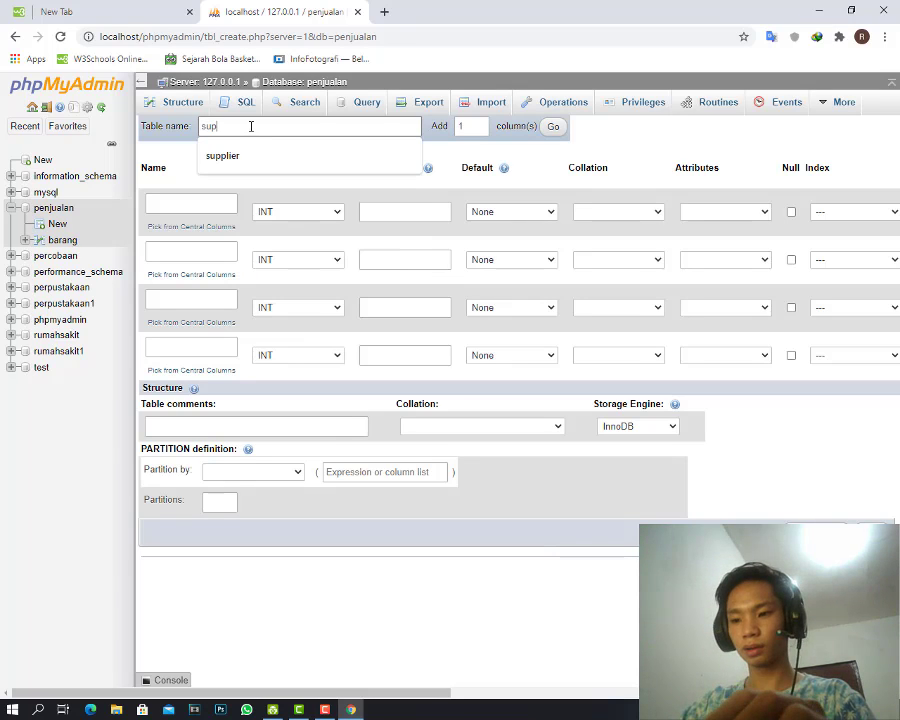
pyautogui.write('plier')
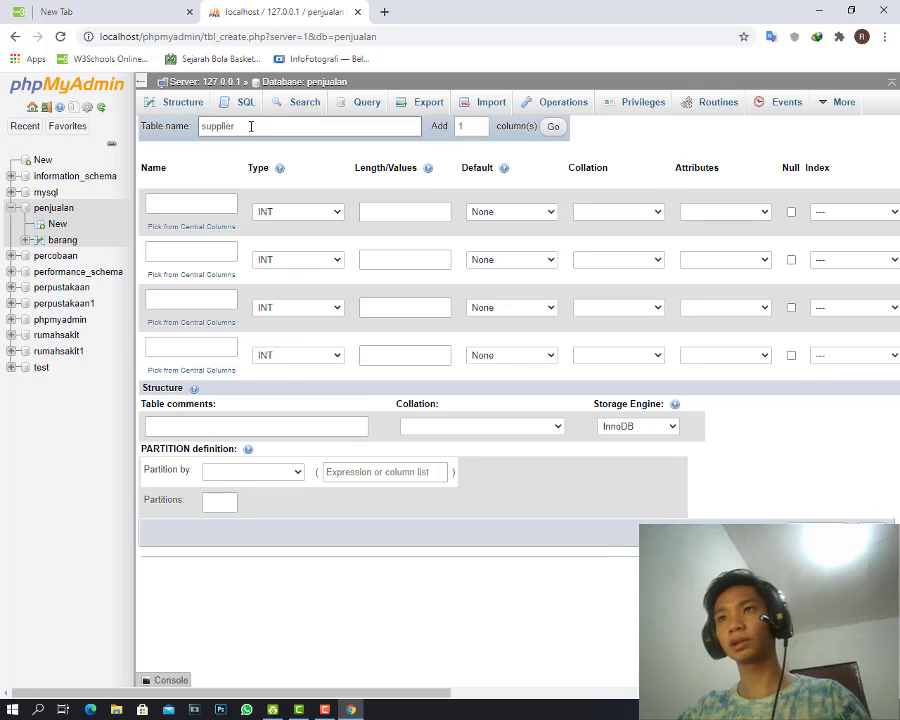
# Name the first two columns of the supplier table id_supplier and nama_supplier.
pyautogui.click(169, 201)
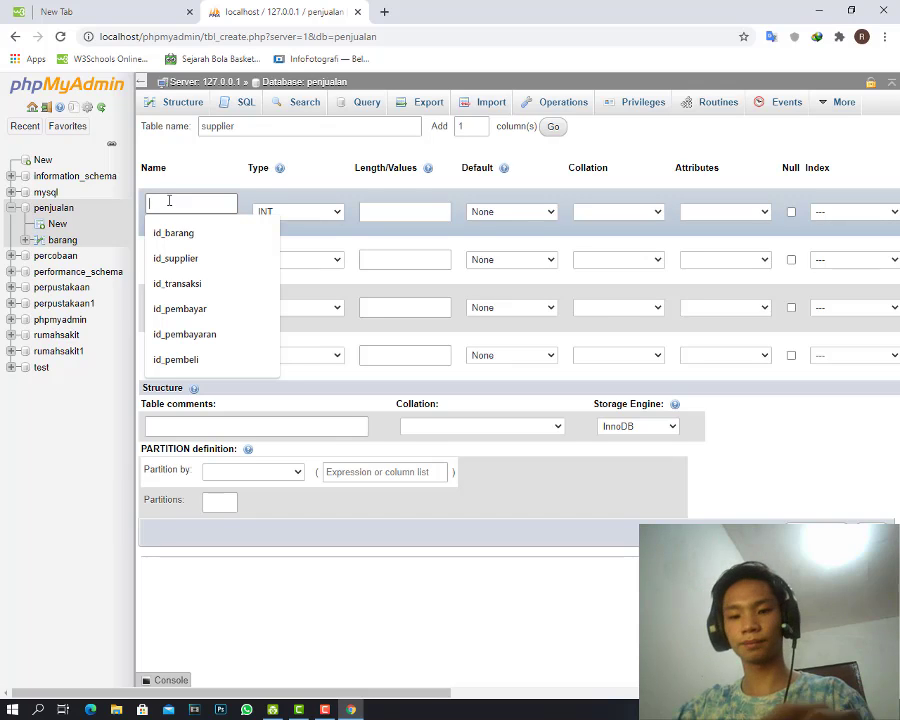
pyautogui.write('id_')
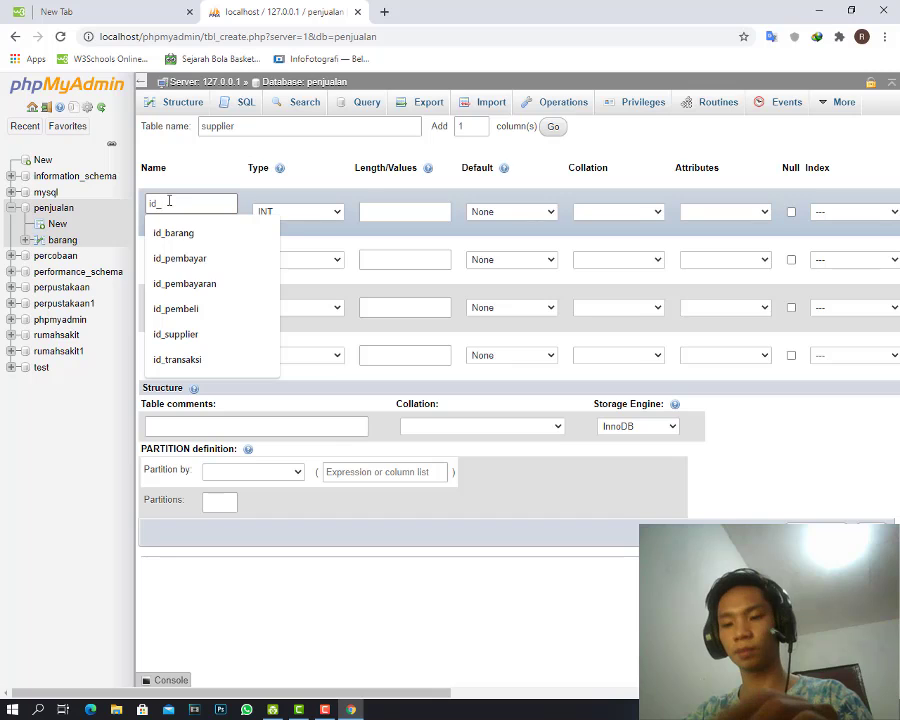
pyautogui.write('suppli')
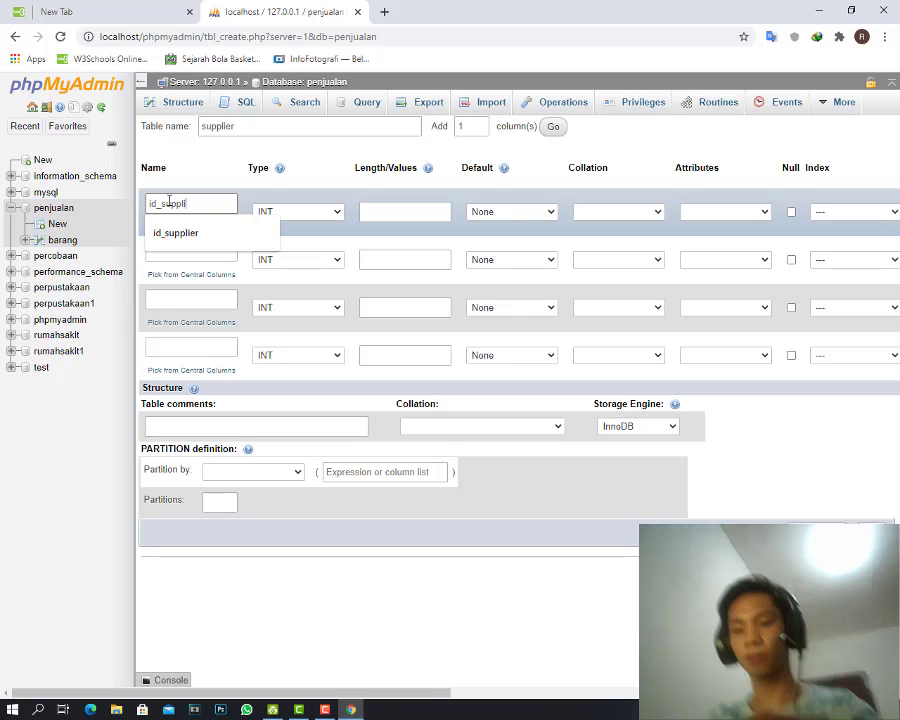
pyautogui.write('er')
pyautogui.click(172, 249)
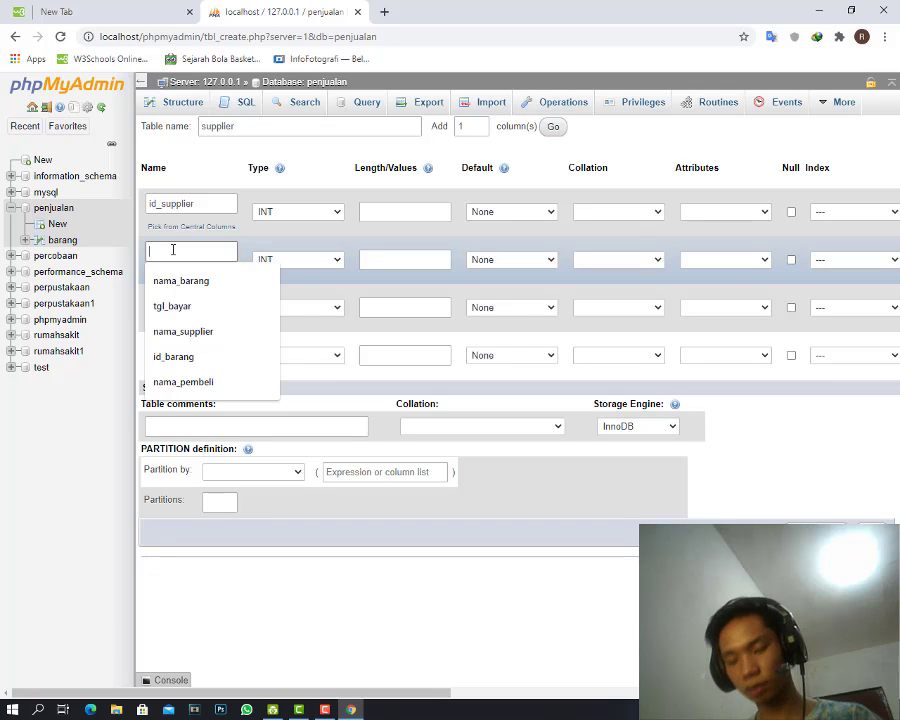
pyautogui.write('n')
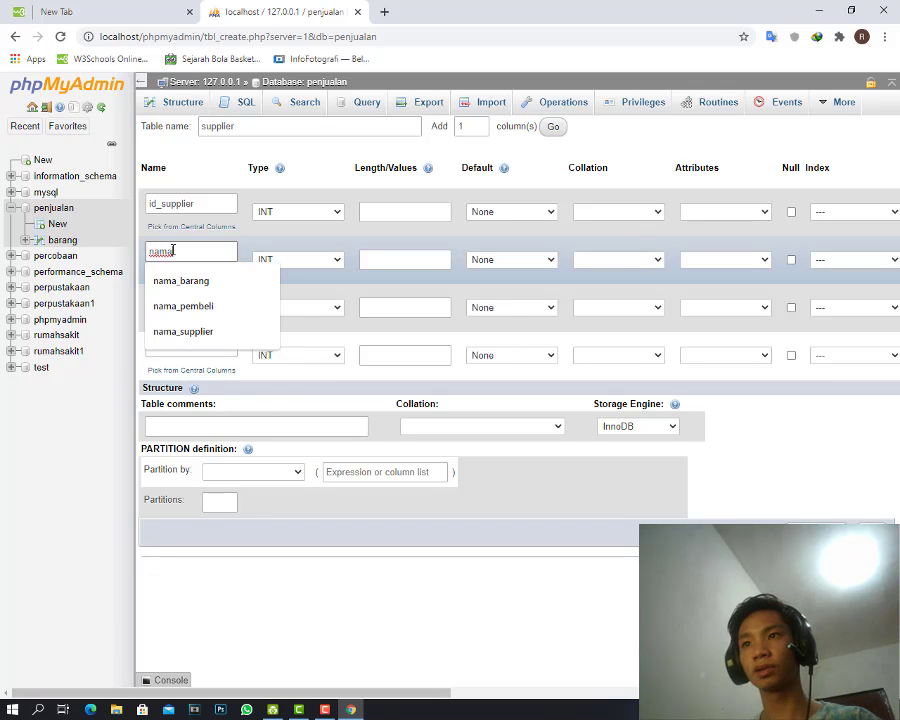
pyautogui.write('ama')
pyautogui.click(178, 331)
# Name the third and fourth columns of the supplier table no_telp and alamat.
pyautogui.click(189, 298)
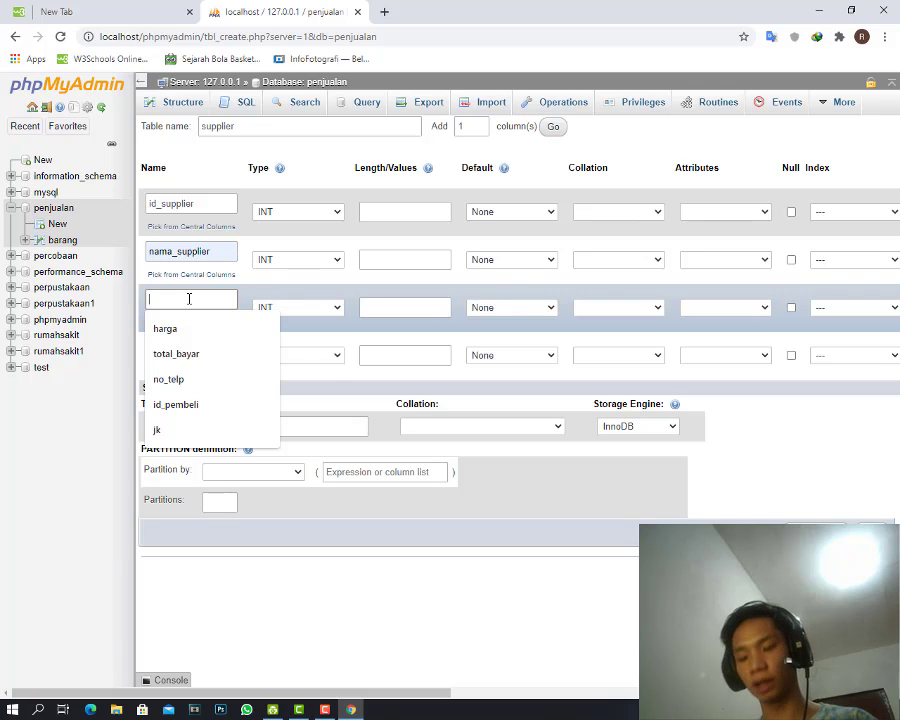
pyautogui.write('no_')
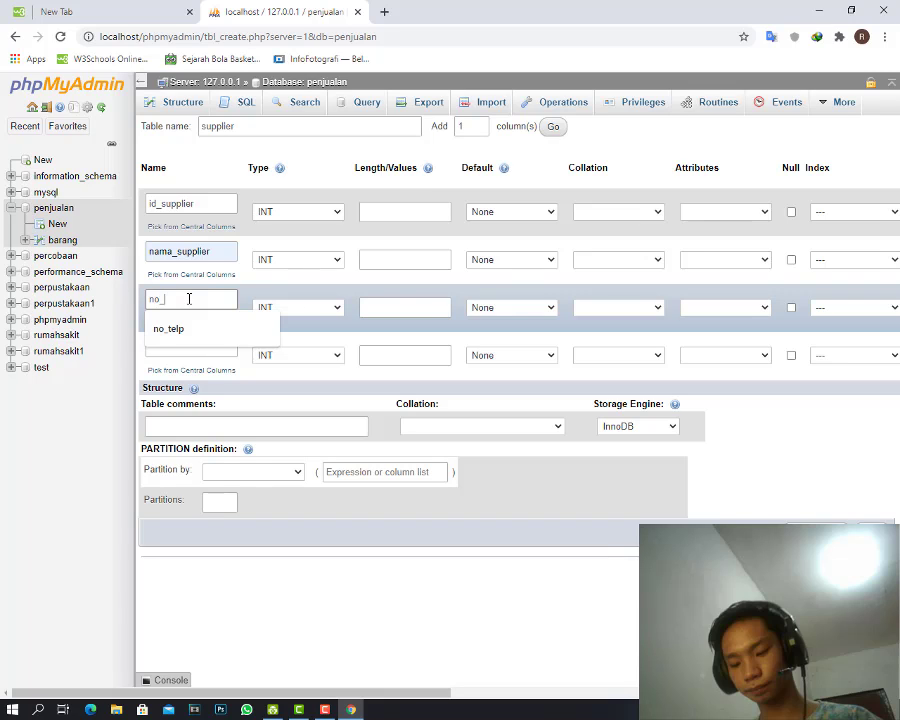
pyautogui.write('telp')
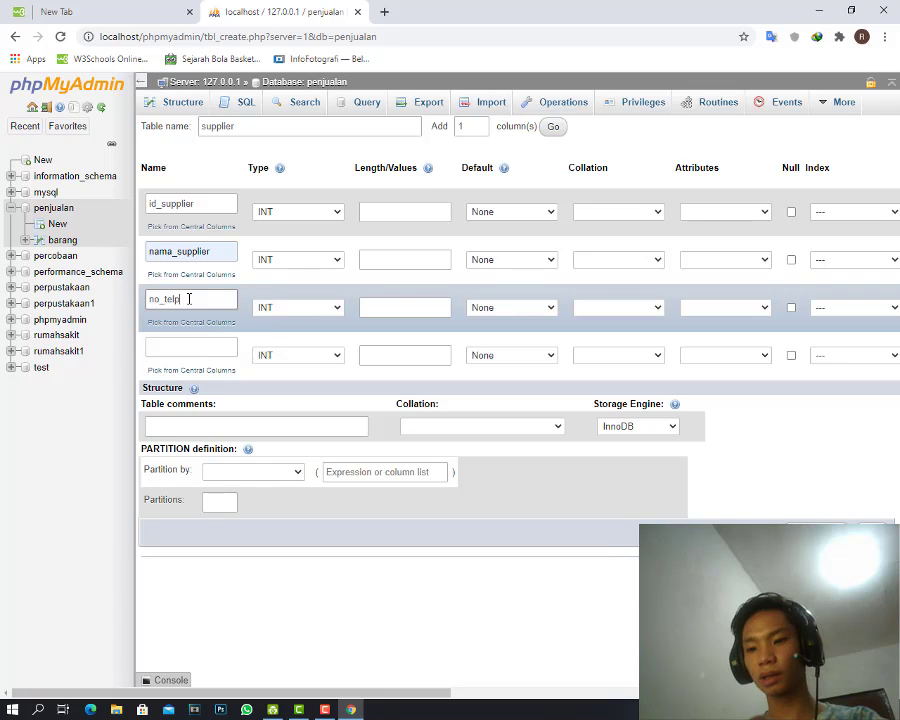
pyautogui.click(174, 349)
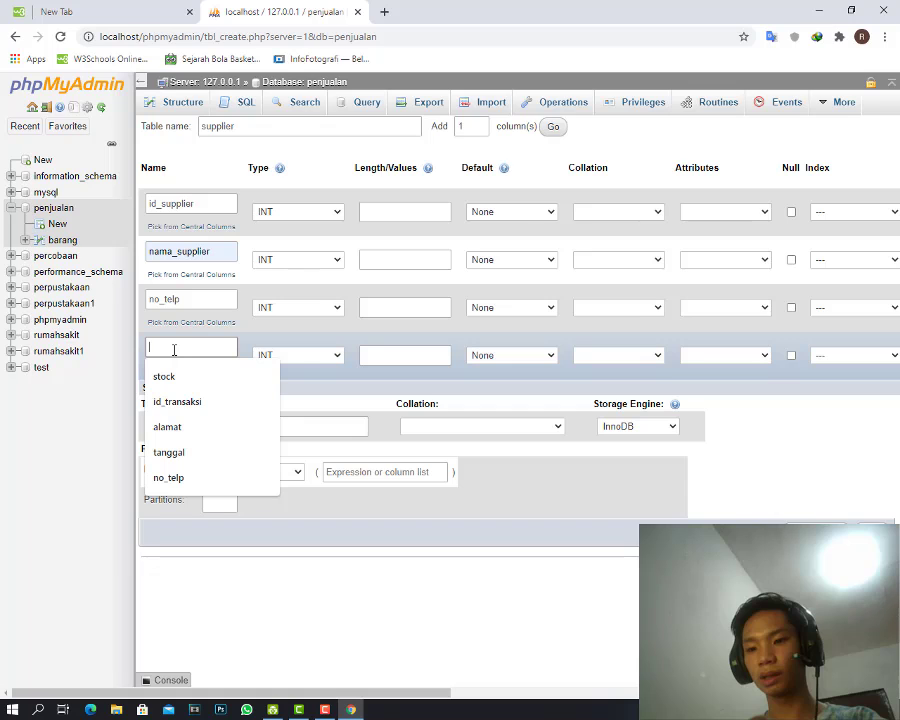
pyautogui.write('alamat')
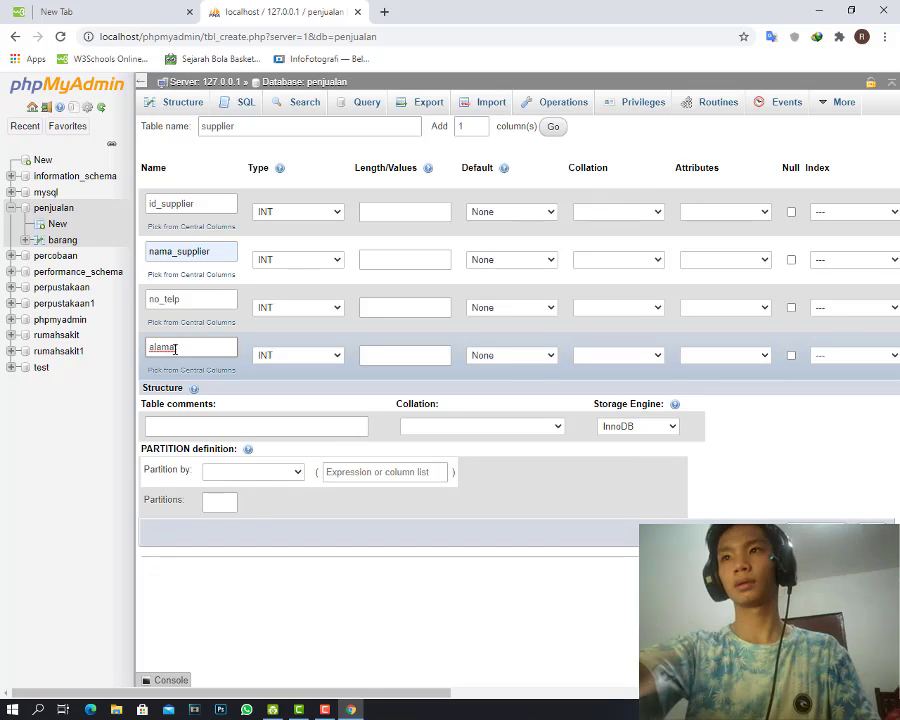
# Make the id_supplier column of the supplier table an auto-incrementing primary key, keeping its INT type.
pyautogui.click(338, 219)
pyautogui.click(338, 219)
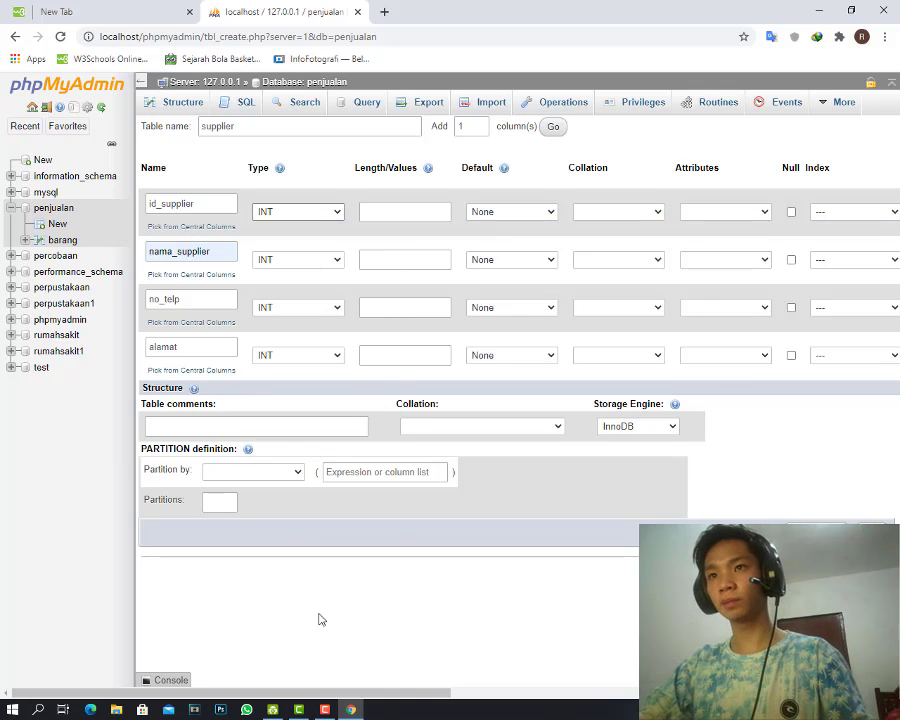
pyautogui.moveTo(344, 693); pyautogui.dragTo(472, 666)
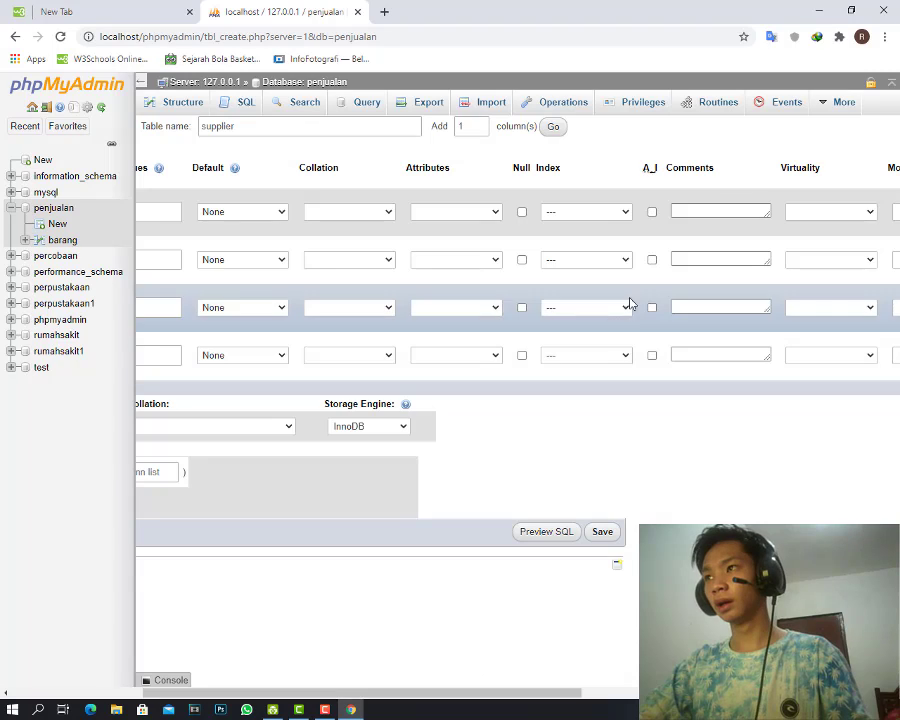
pyautogui.click(652, 211)
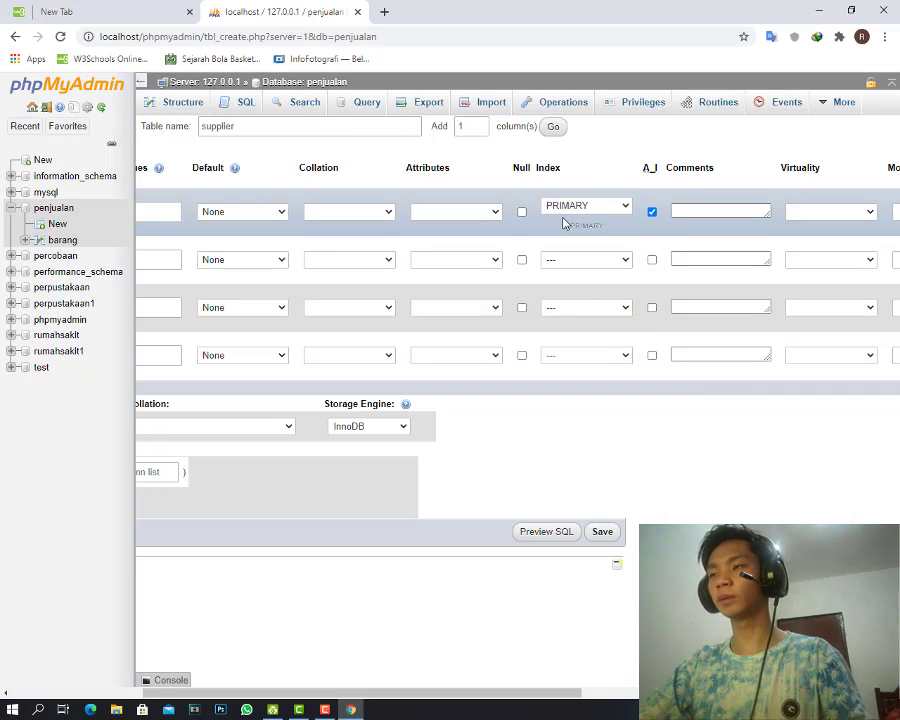
# Set the nama_supplier column of the supplier table to type VARCHAR with a length of 30.
pyautogui.moveTo(357, 700); pyautogui.dragTo(150, 682)
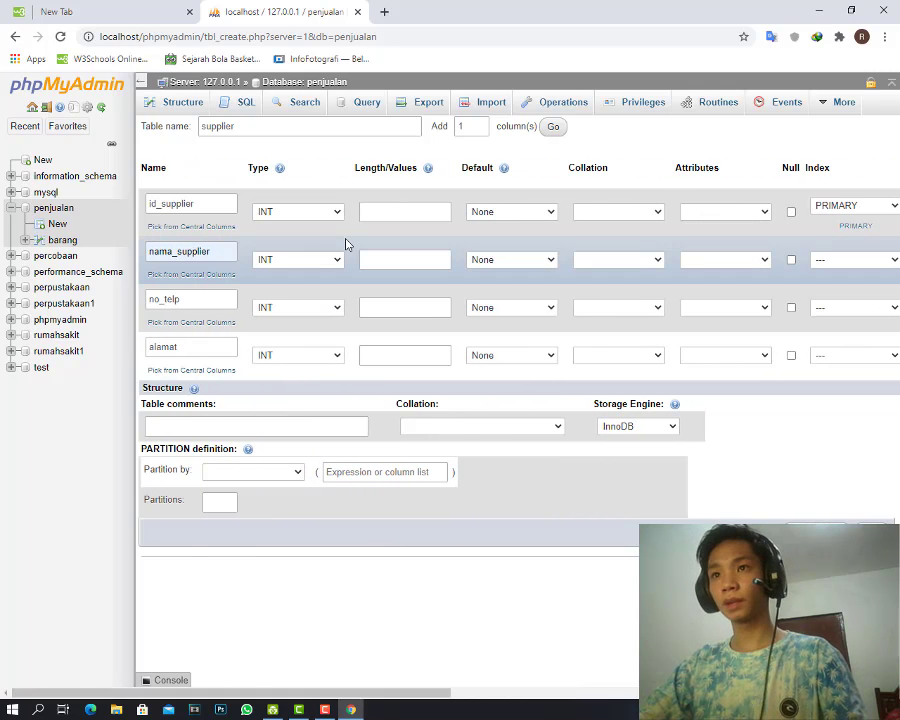
pyautogui.click(310, 263)
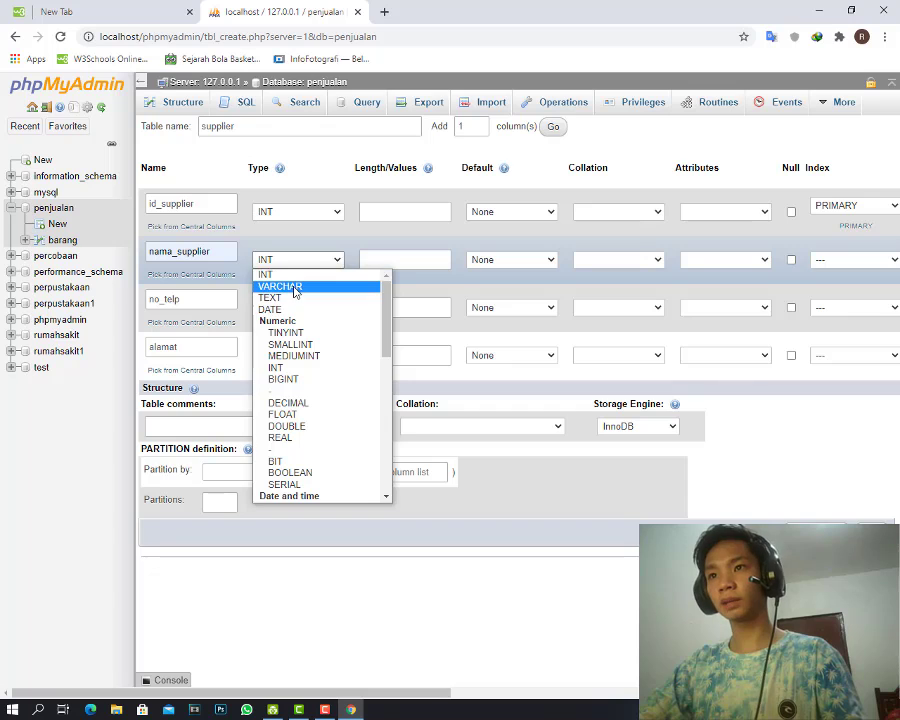
pyautogui.click(281, 286)
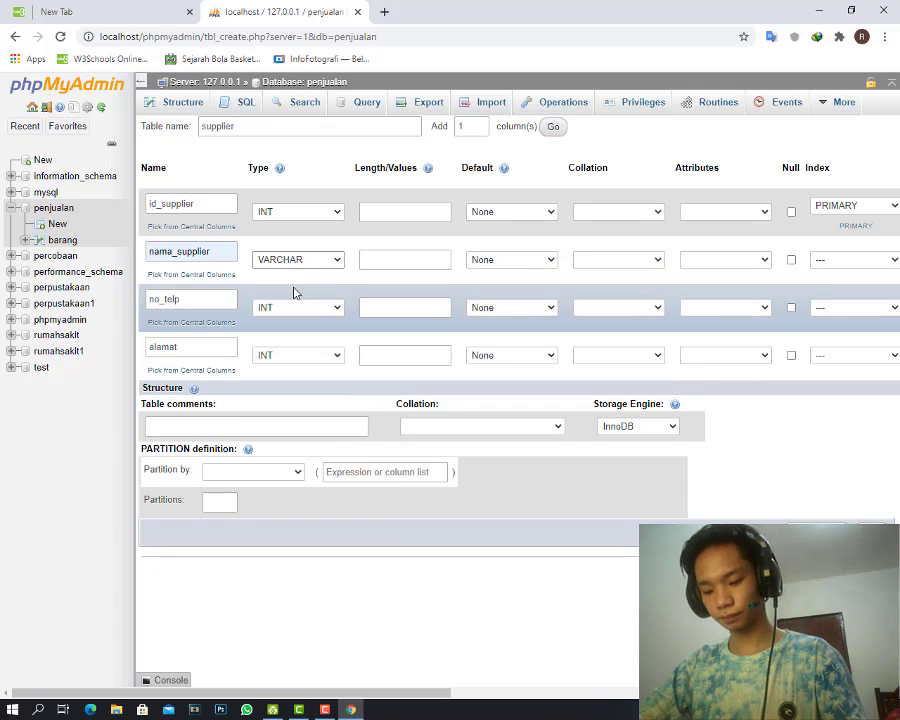
pyautogui.click(402, 262)
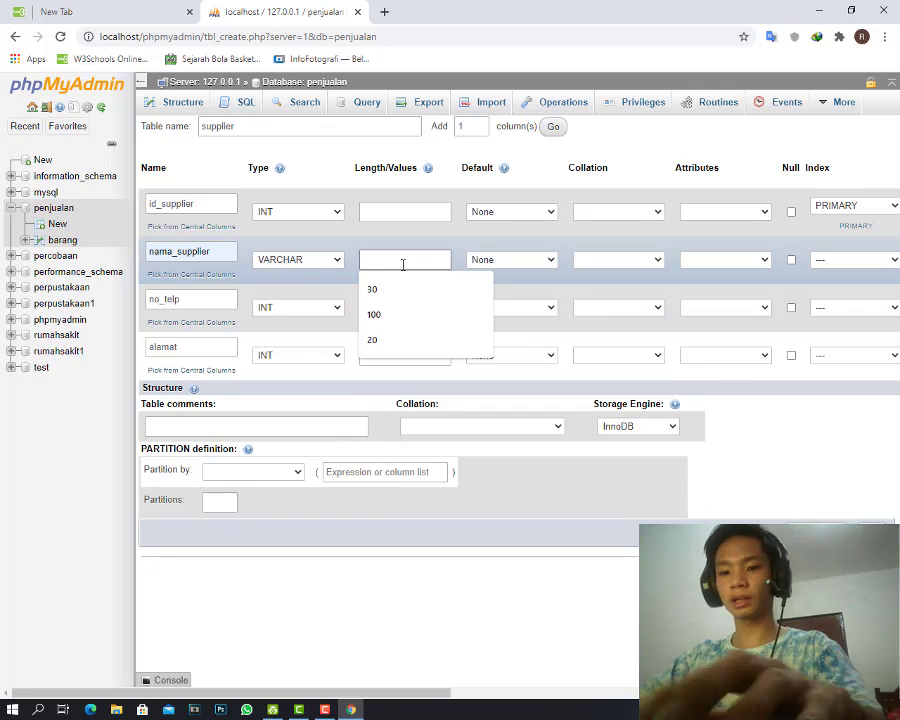
pyautogui.write('30')
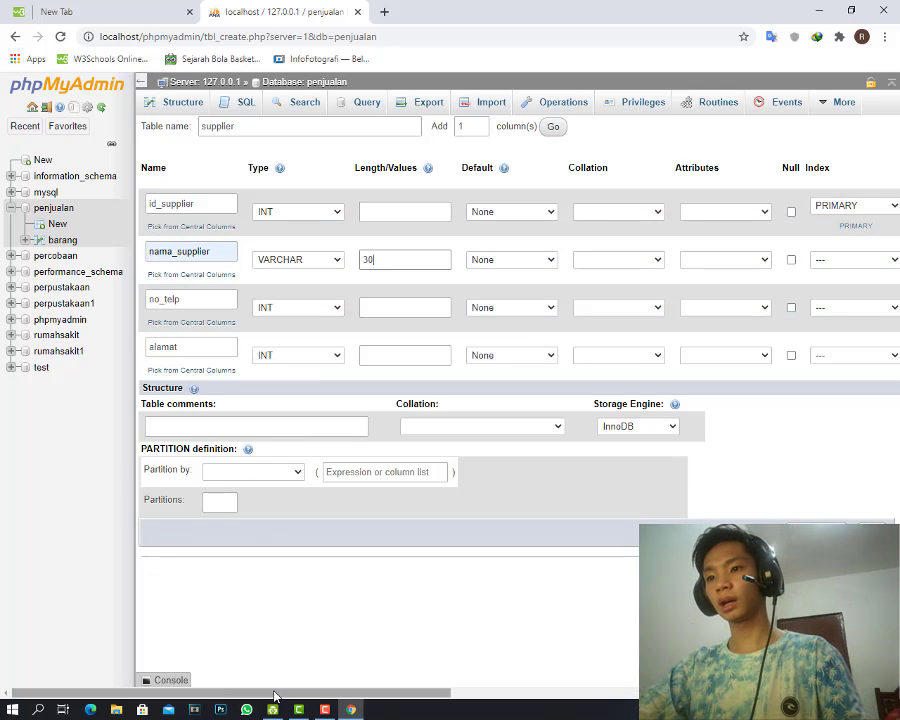
pyautogui.moveTo(275, 697); pyautogui.dragTo(243, 636)
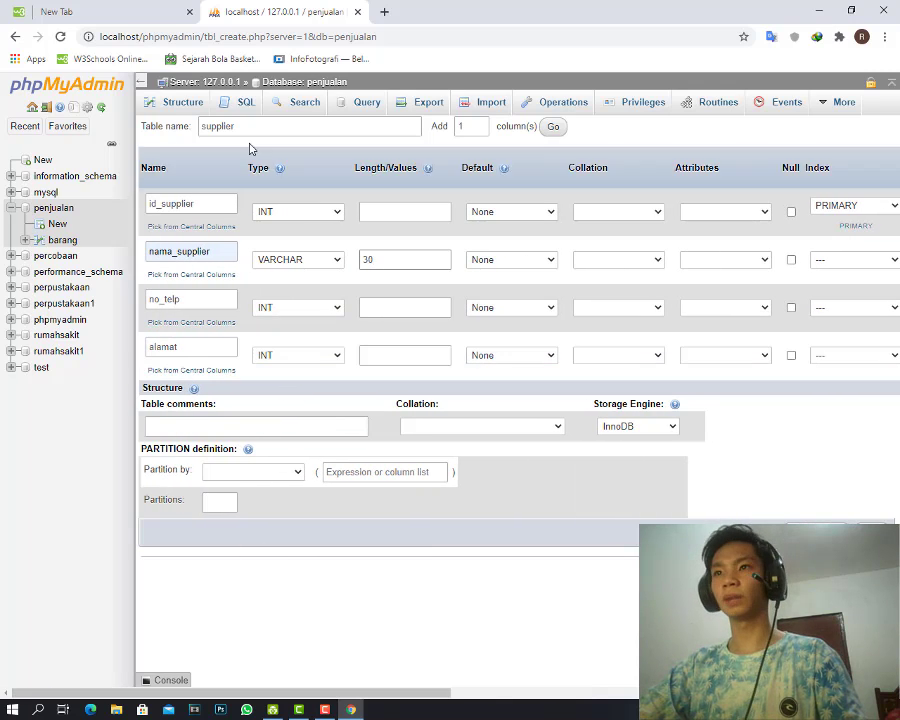
# Set the no_telp column of the supplier table to type CHAR with a length of 13.
pyautogui.click(385, 311)
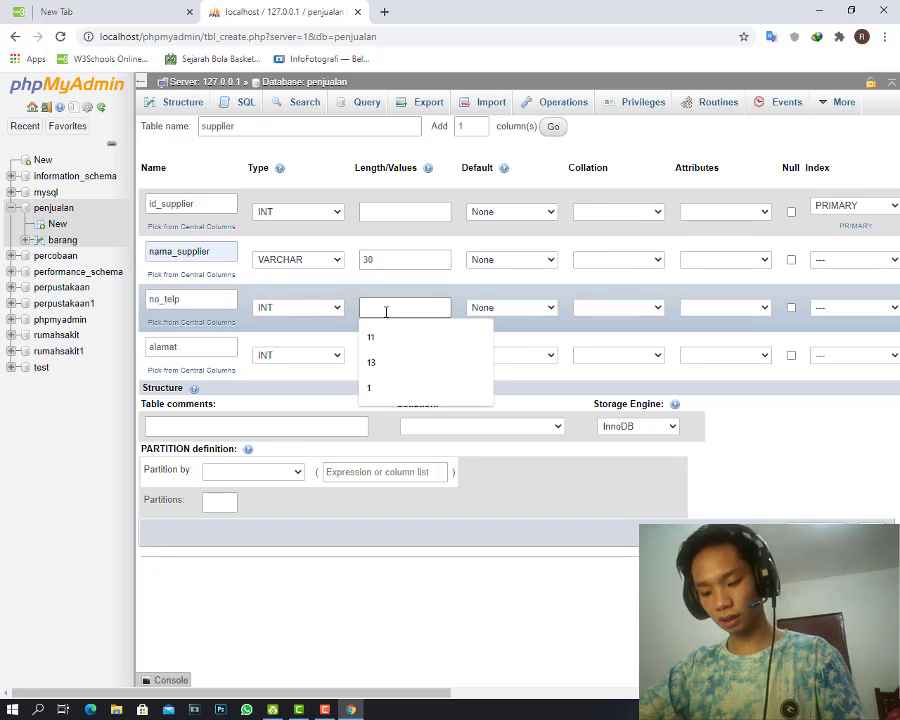
pyautogui.click(336, 308)
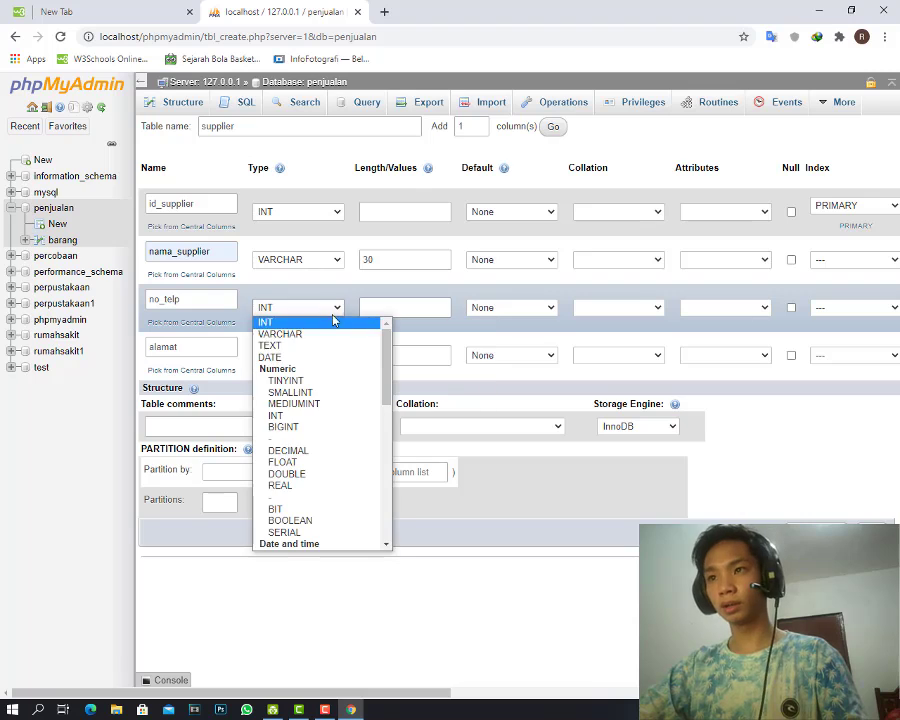
pyautogui.scroll(-5, 291, 450)
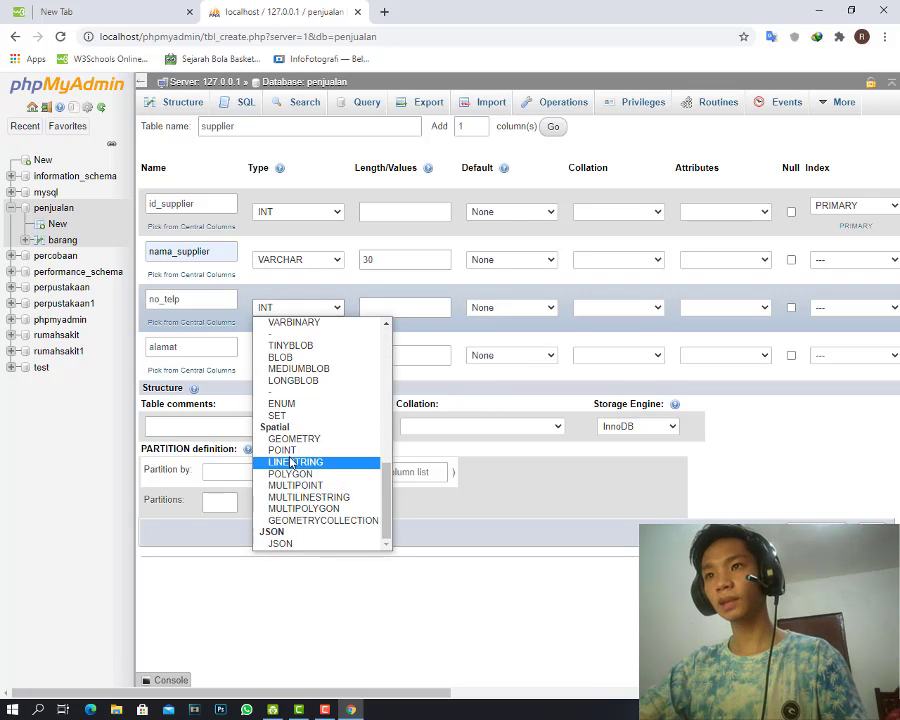
pyautogui.scroll(5, 292, 458)
pyautogui.scroll(3, 297, 424)
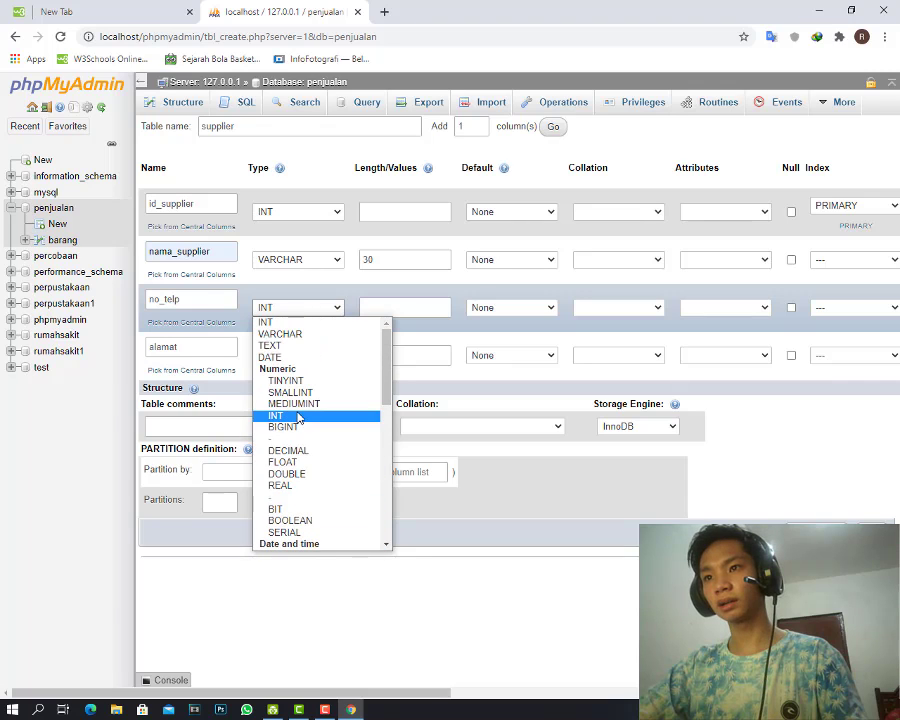
pyautogui.scroll(-4, 298, 400)
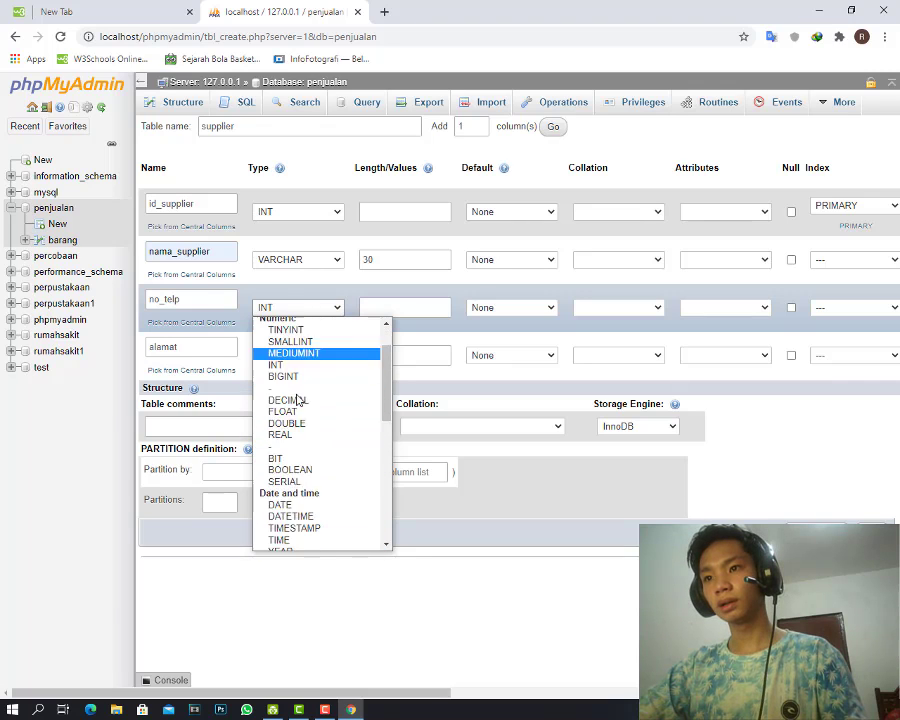
pyautogui.click(286, 486)
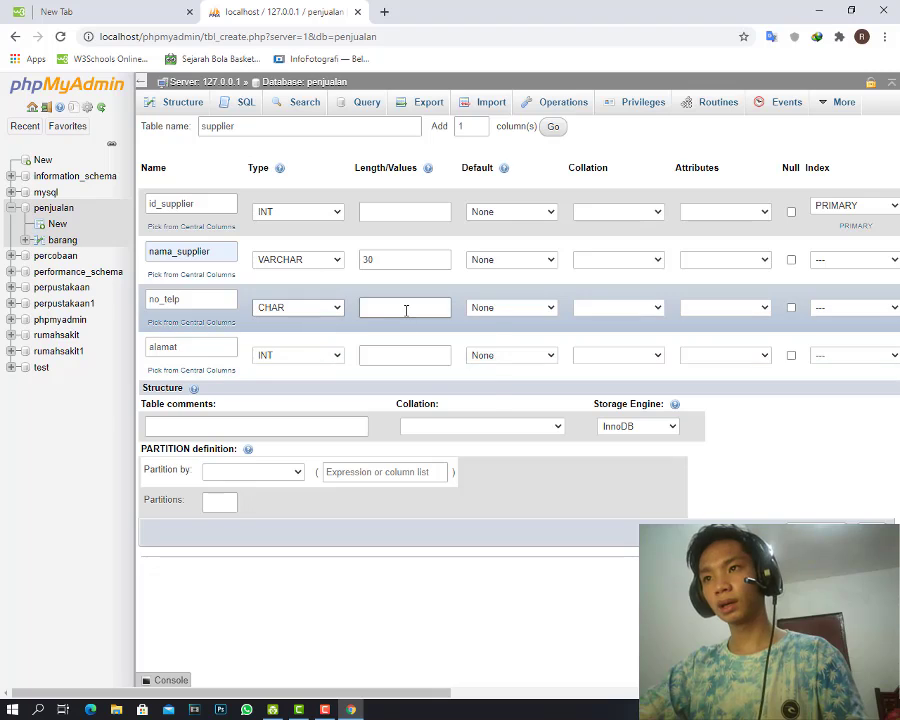
pyautogui.click(405, 308)
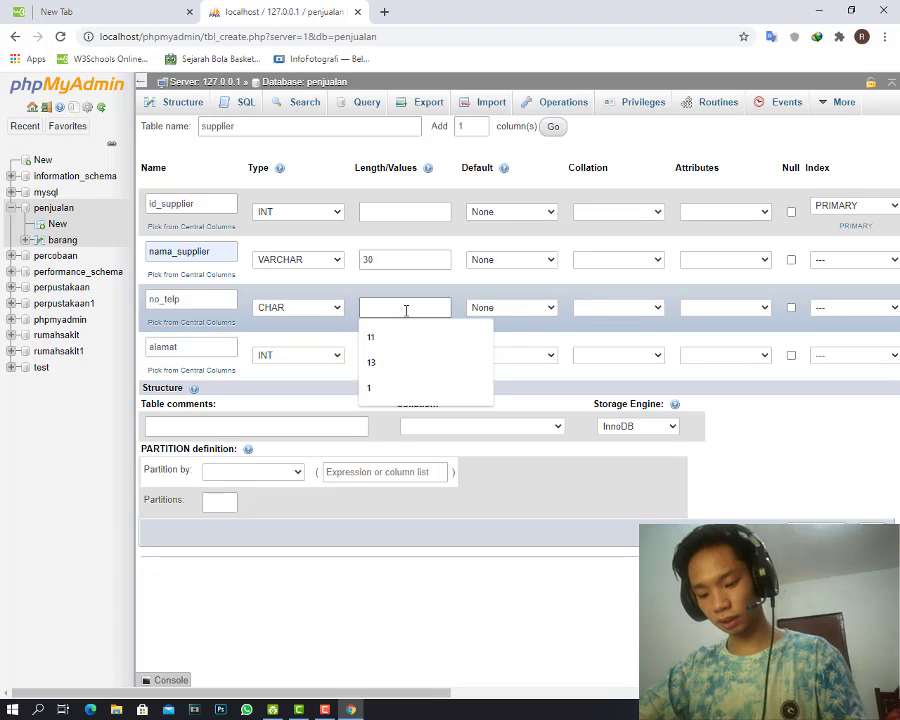
pyautogui.write('13')
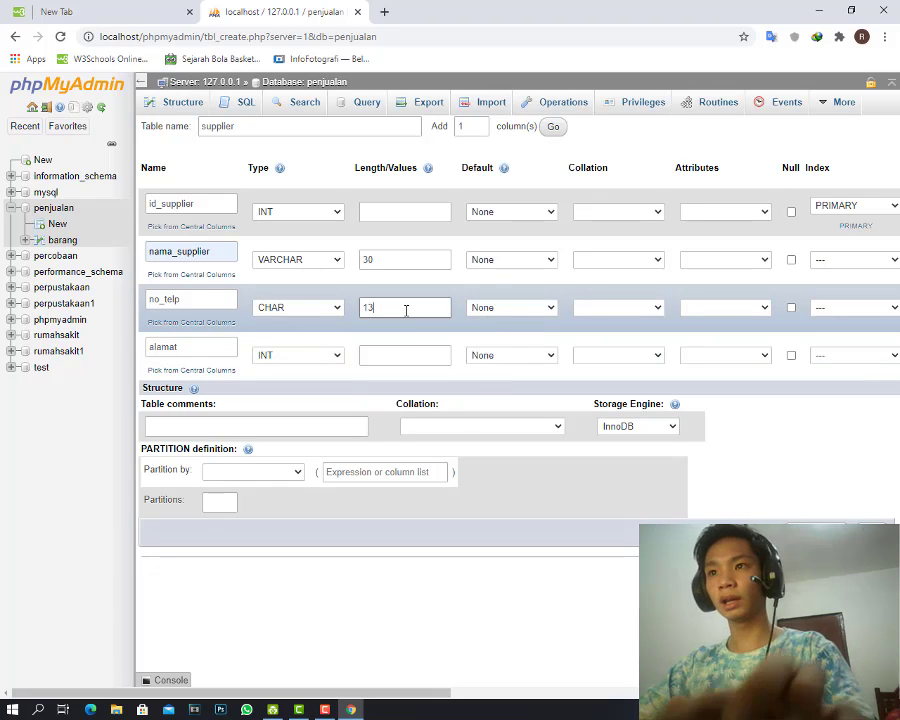
# Set the alamat column to type VARCHAR with a length of 100 and save the supplier table.
pyautogui.click(382, 355)
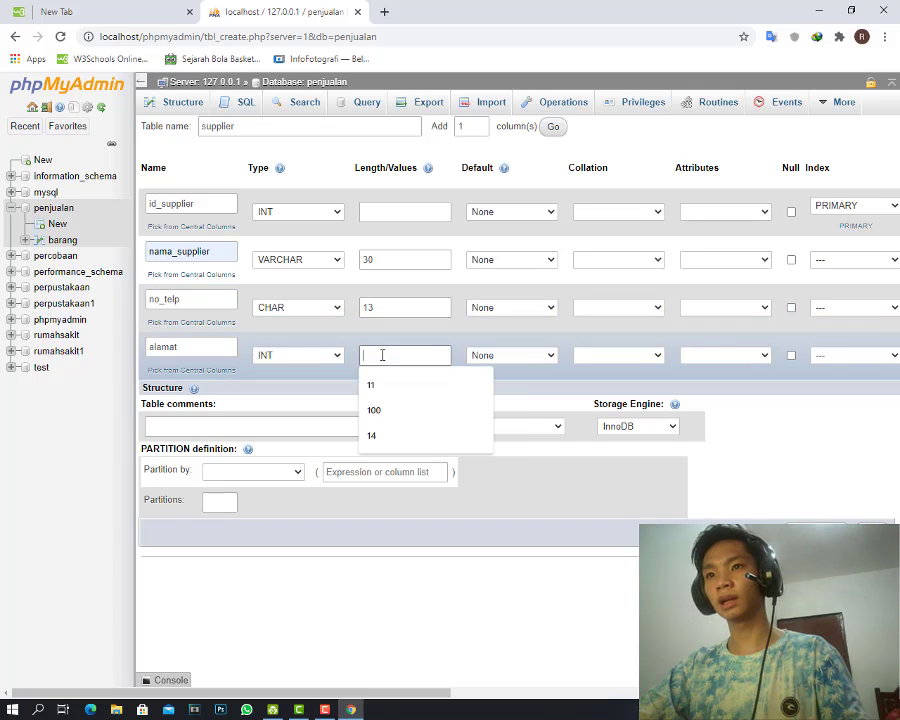
pyautogui.click(335, 355)
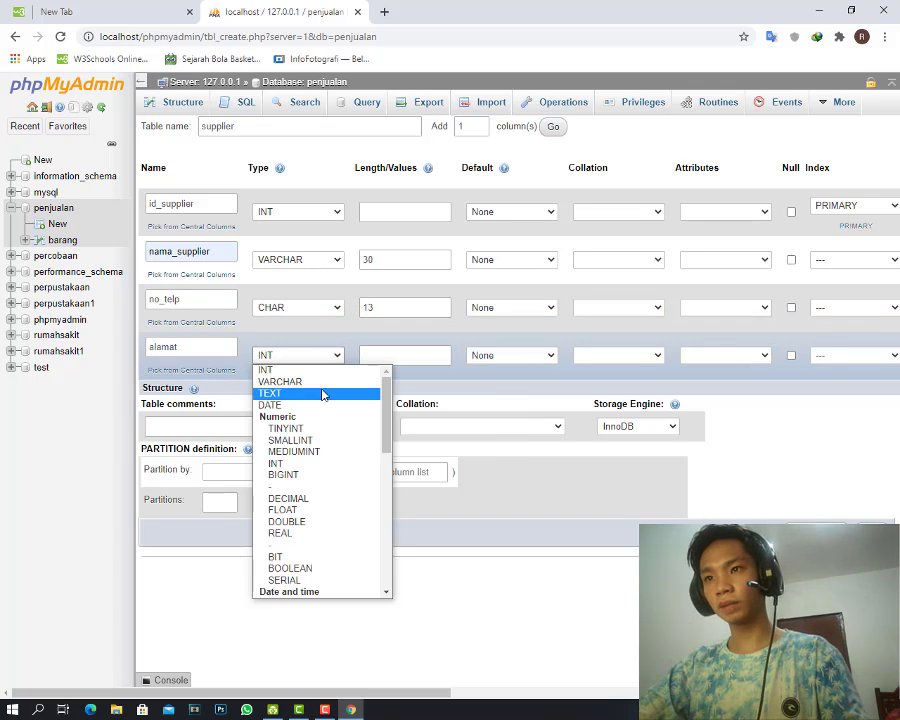
pyautogui.click(327, 383)
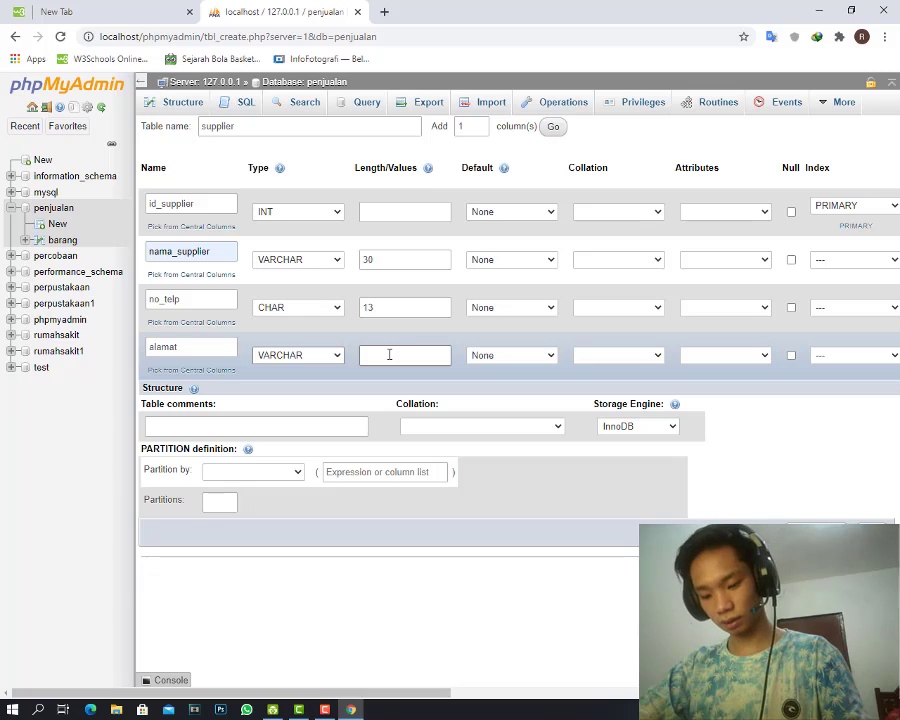
pyautogui.click(389, 355)
pyautogui.write('100')
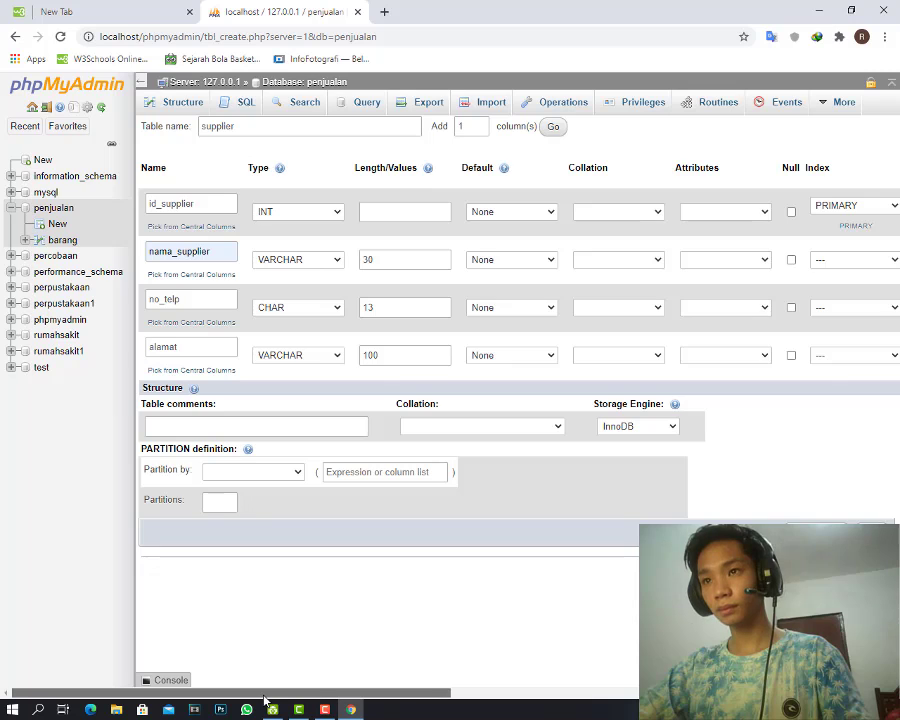
pyautogui.moveTo(265, 693); pyautogui.dragTo(227, 681)
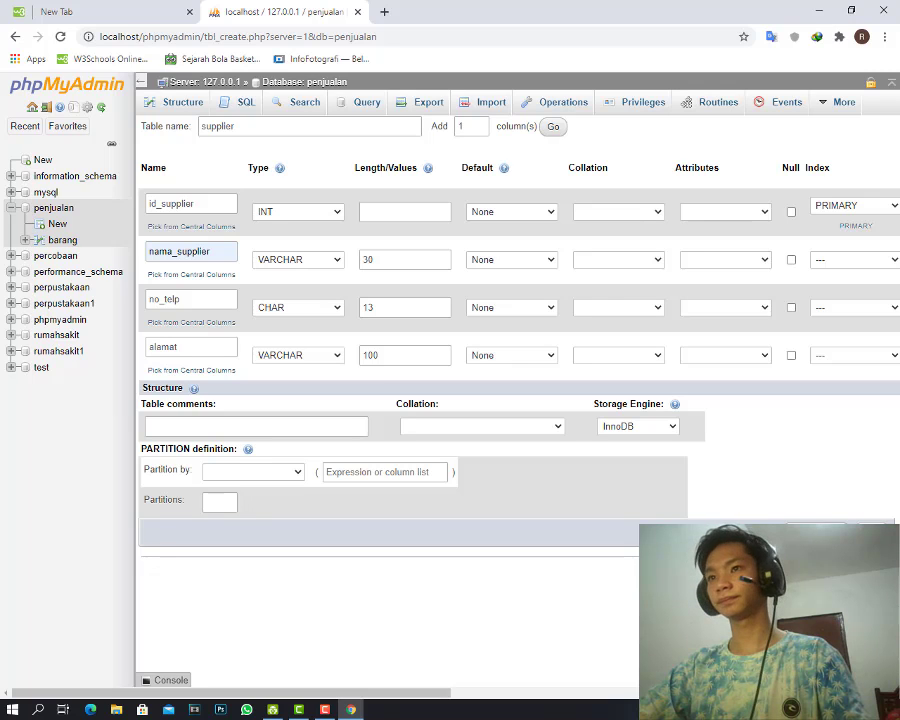
pyautogui.click(876, 532)
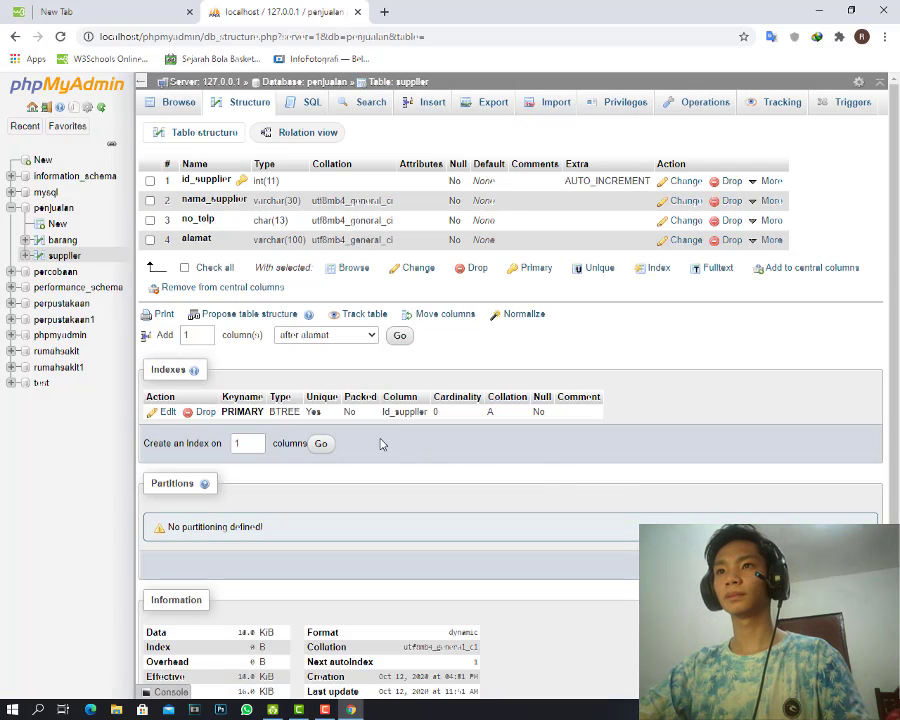
# Start another new table in the penjualan database and name it transaksi.
pyautogui.click(45, 225)
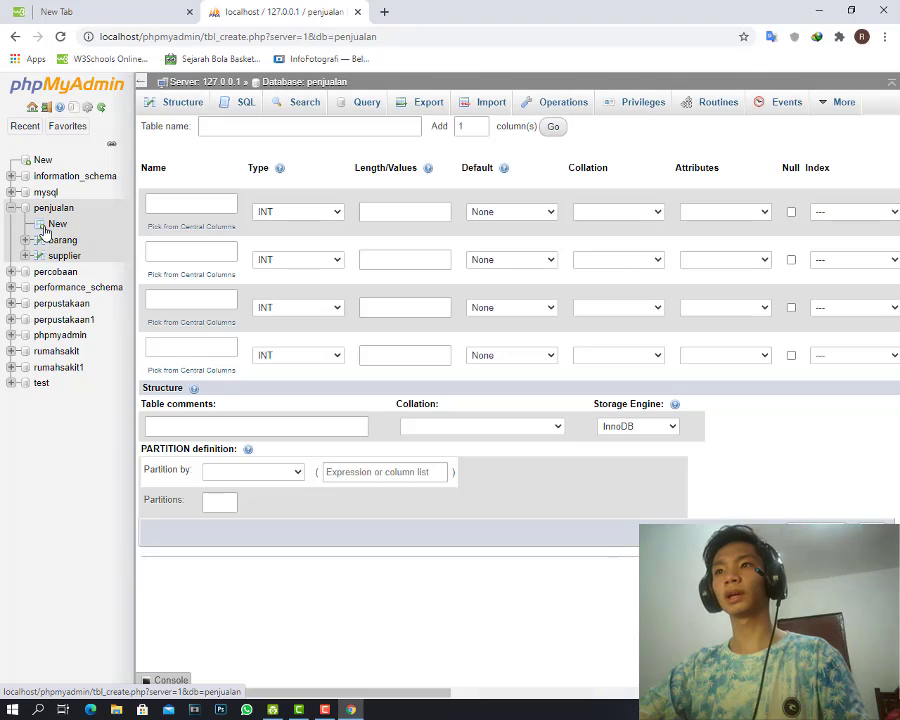
pyautogui.click(213, 201)
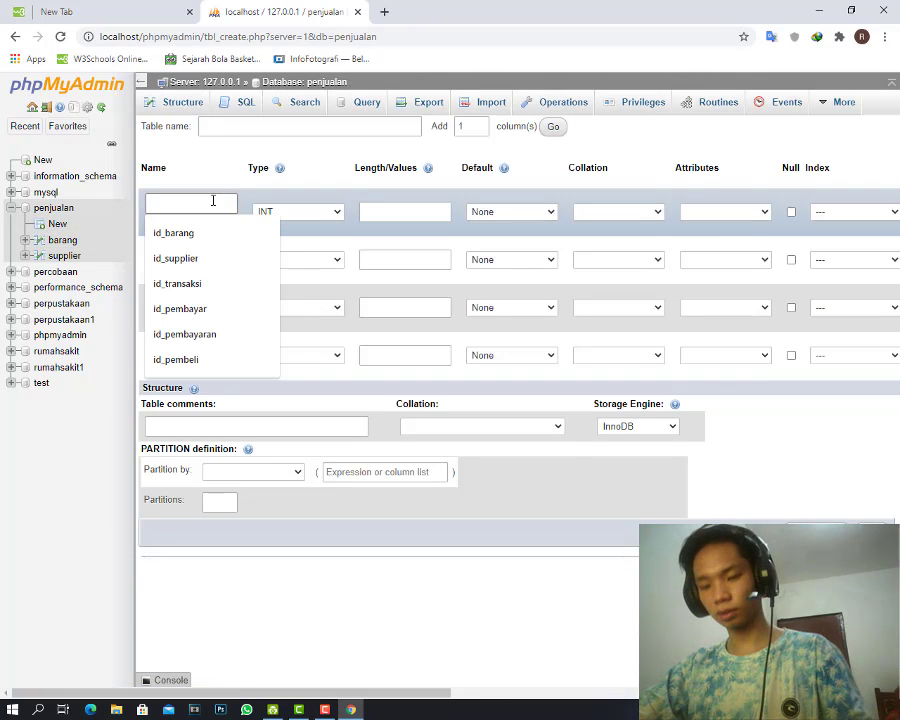
pyautogui.write('transaks')
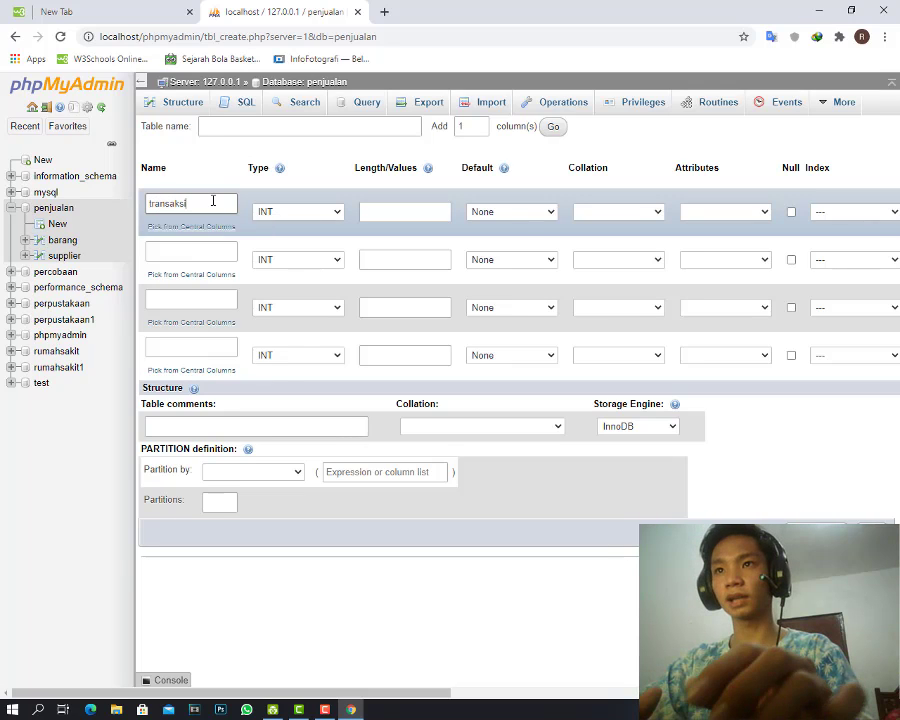
pyautogui.click(227, 128)
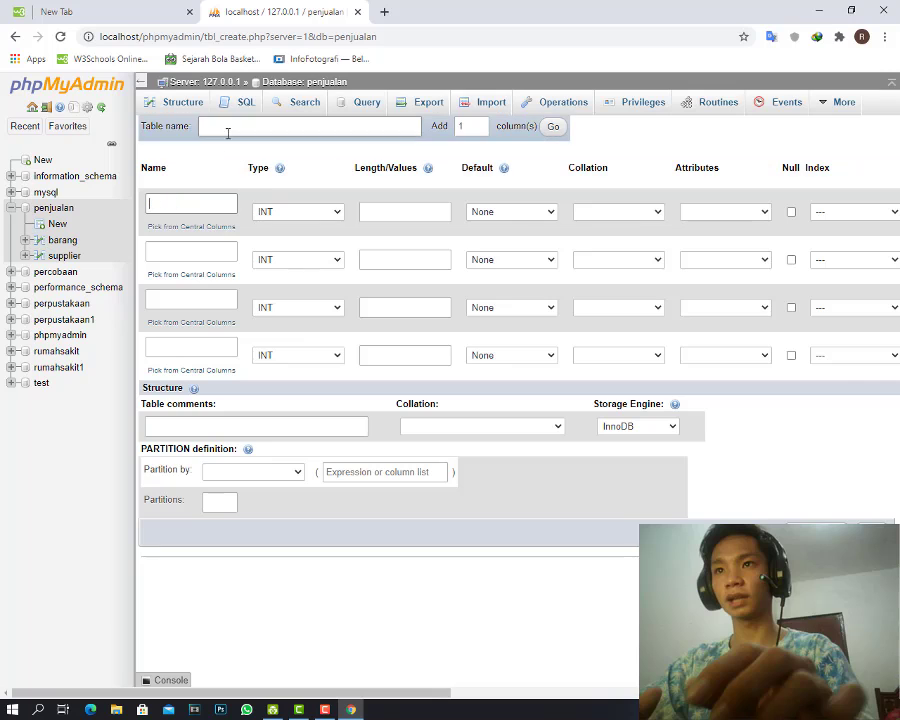
pyautogui.write('tra')
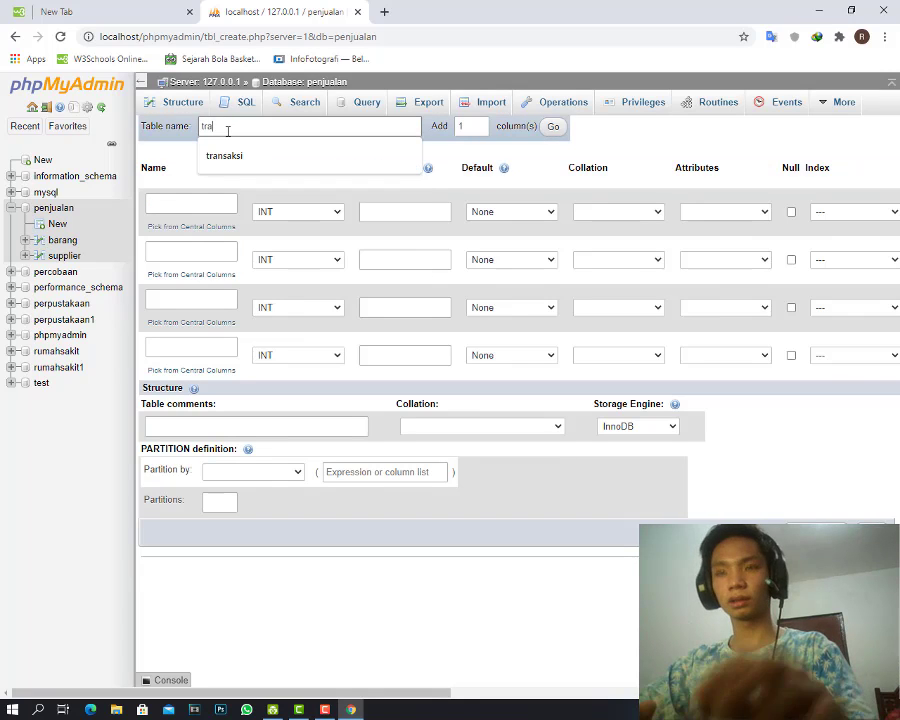
pyautogui.write('n')
pyautogui.click(224, 155)
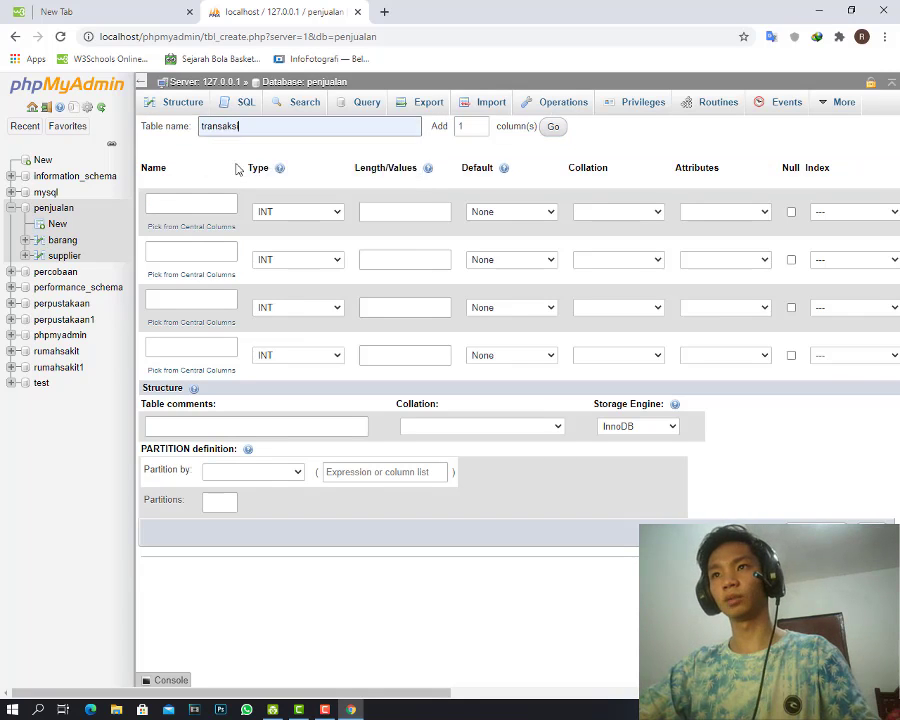
# Name the first two columns of the transaksi table id_transaksi and id_barang.
pyautogui.click(201, 205)
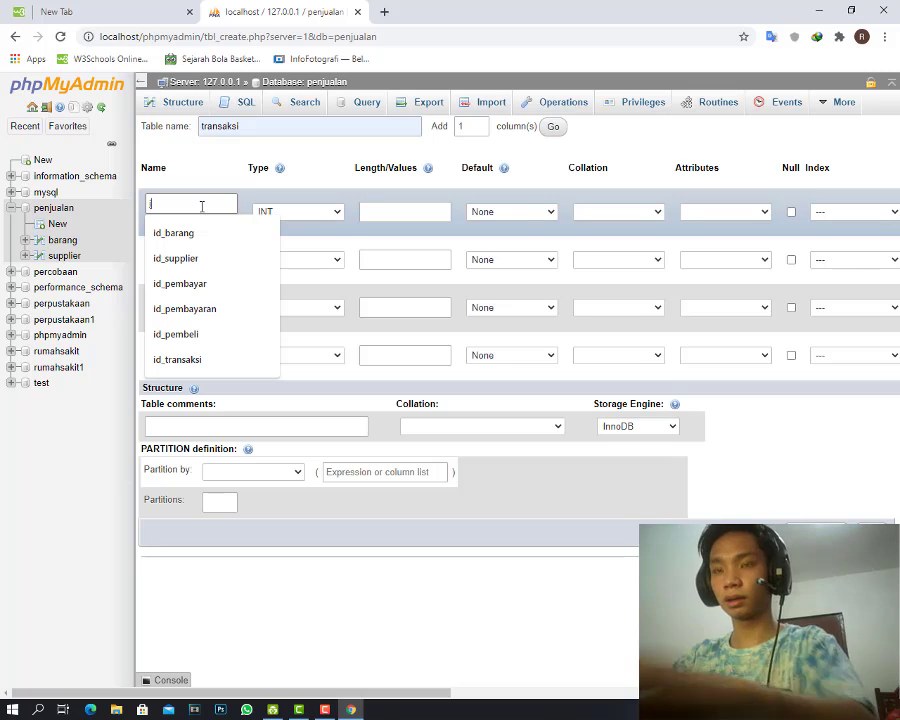
pyautogui.write('id_')
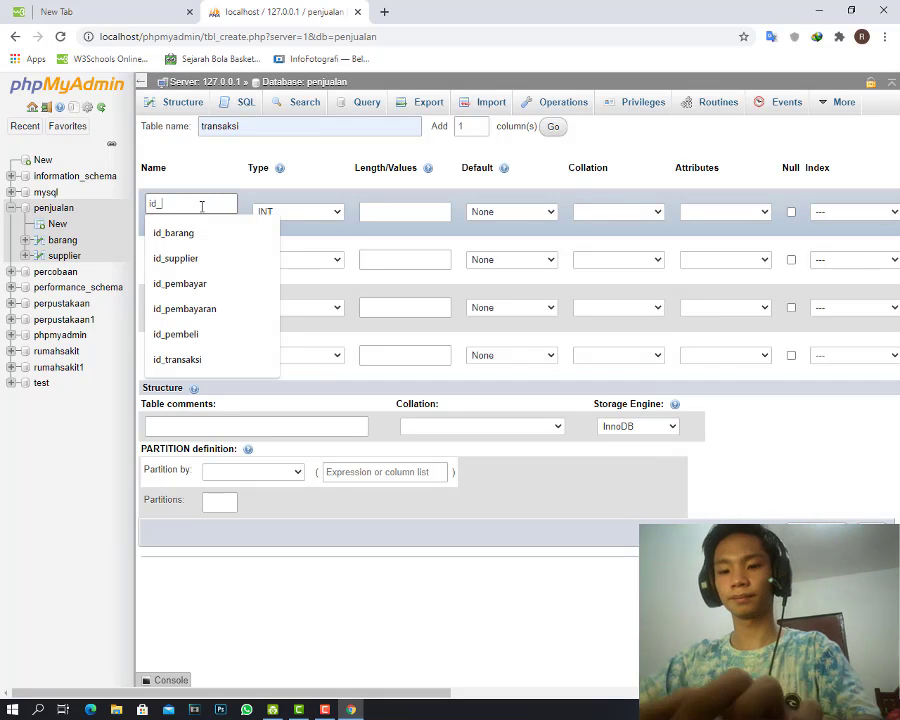
pyautogui.write('tran')
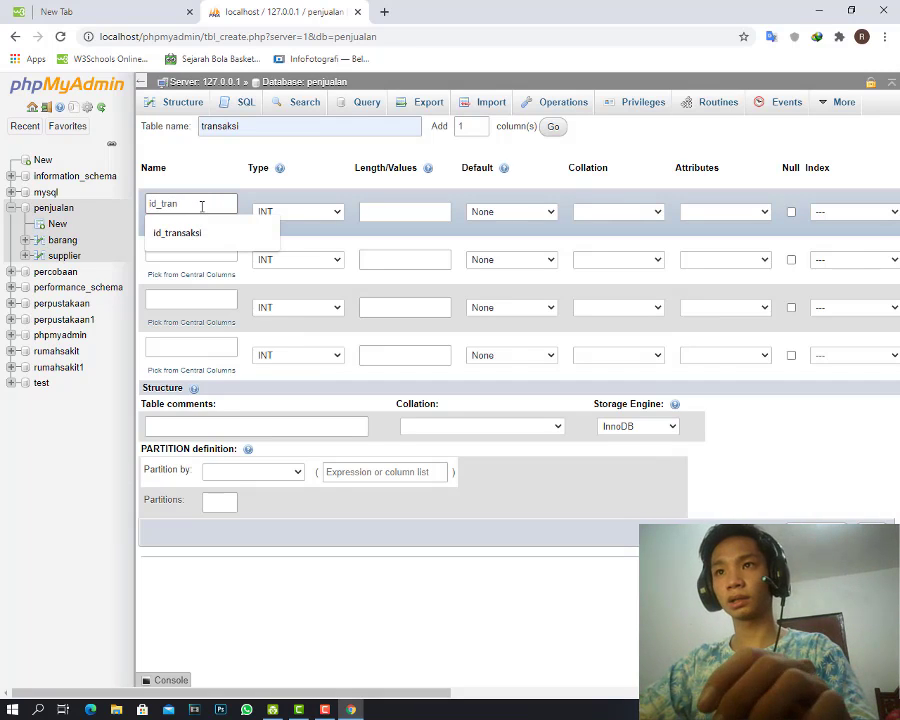
pyautogui.write('saksi')
pyautogui.click(187, 250)
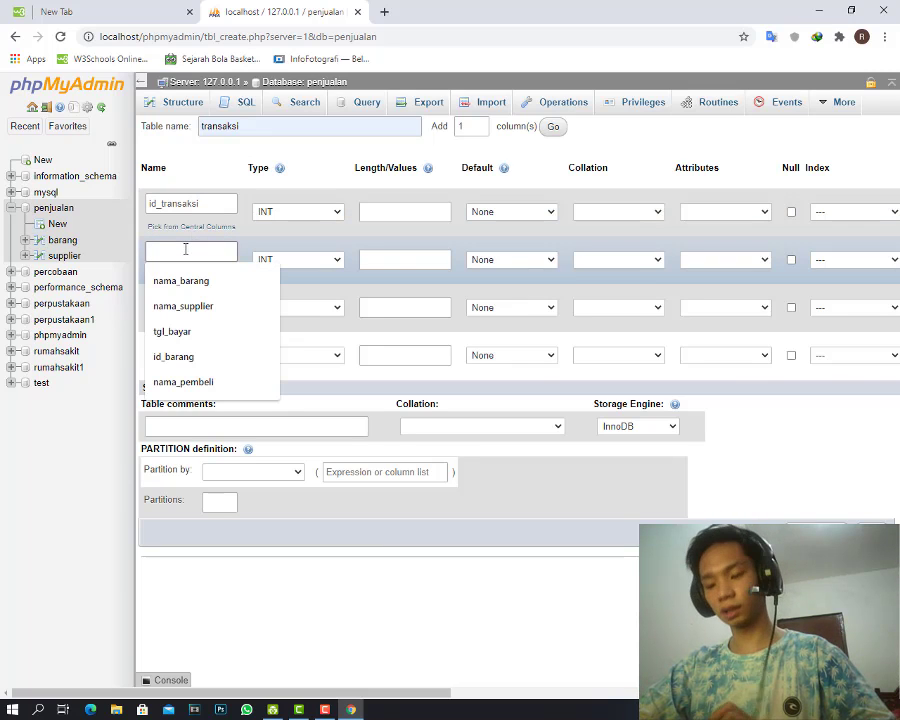
pyautogui.write('i')
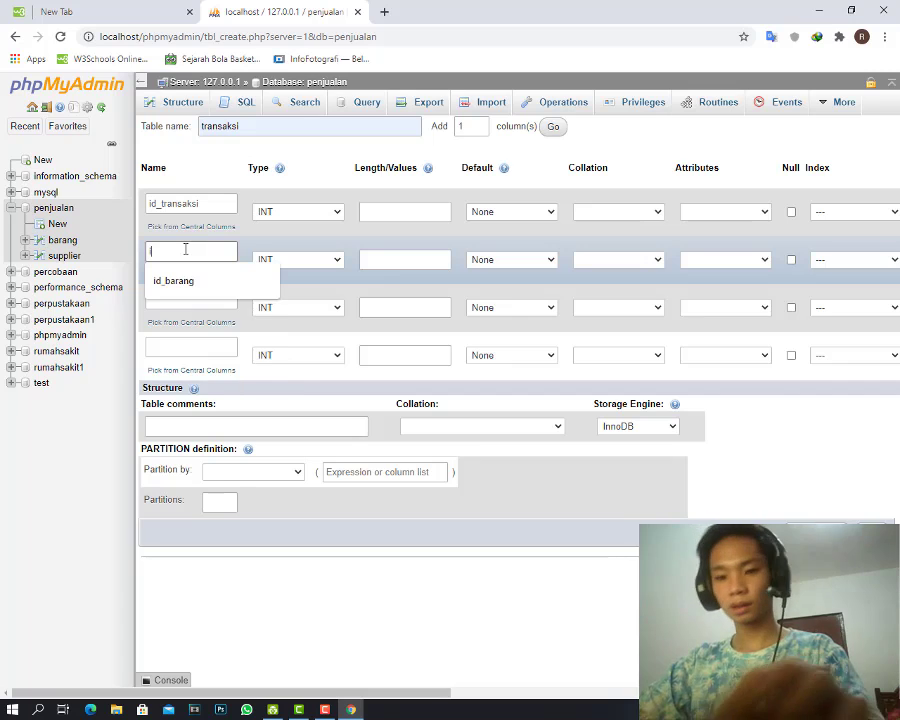
pyautogui.write('d')
pyautogui.click(168, 281)
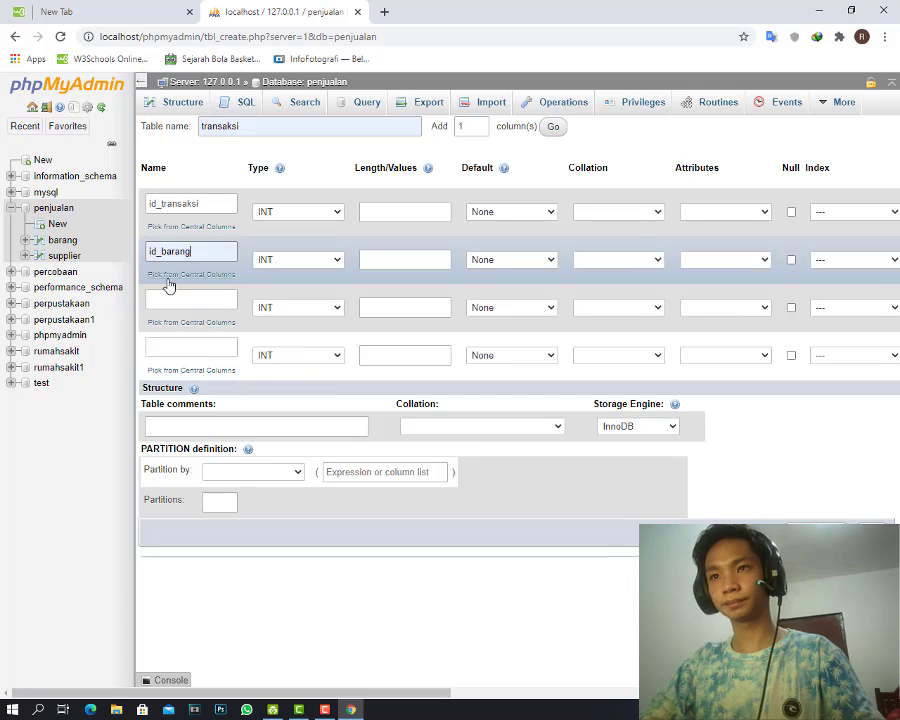
# Name the third and fourth columns of the transaksi table id_pembeli and tanggal.
pyautogui.click(168, 301)
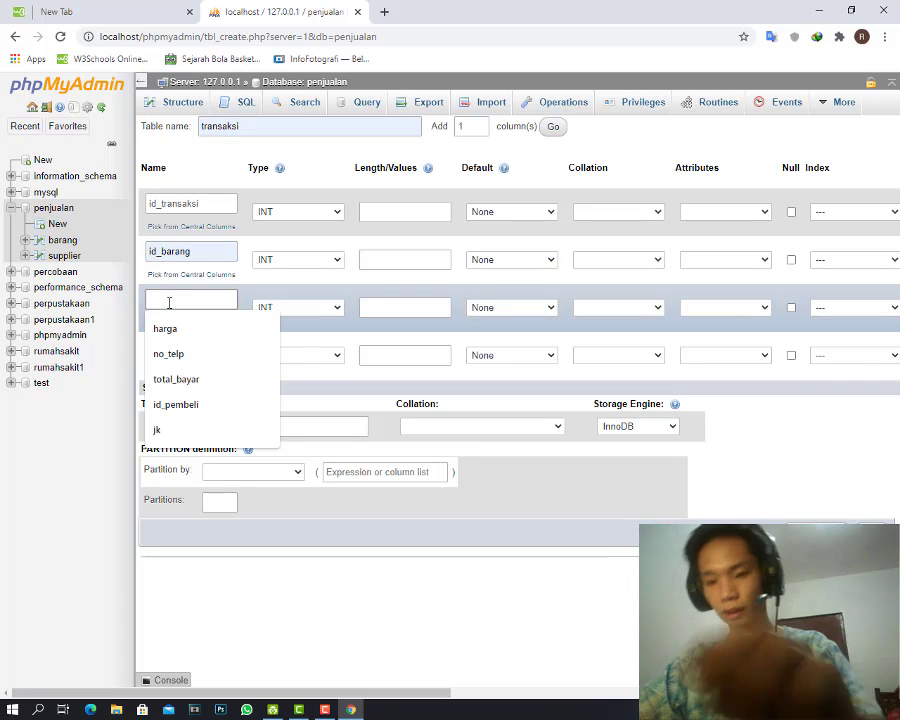
pyautogui.write('id')
pyautogui.click(160, 327)
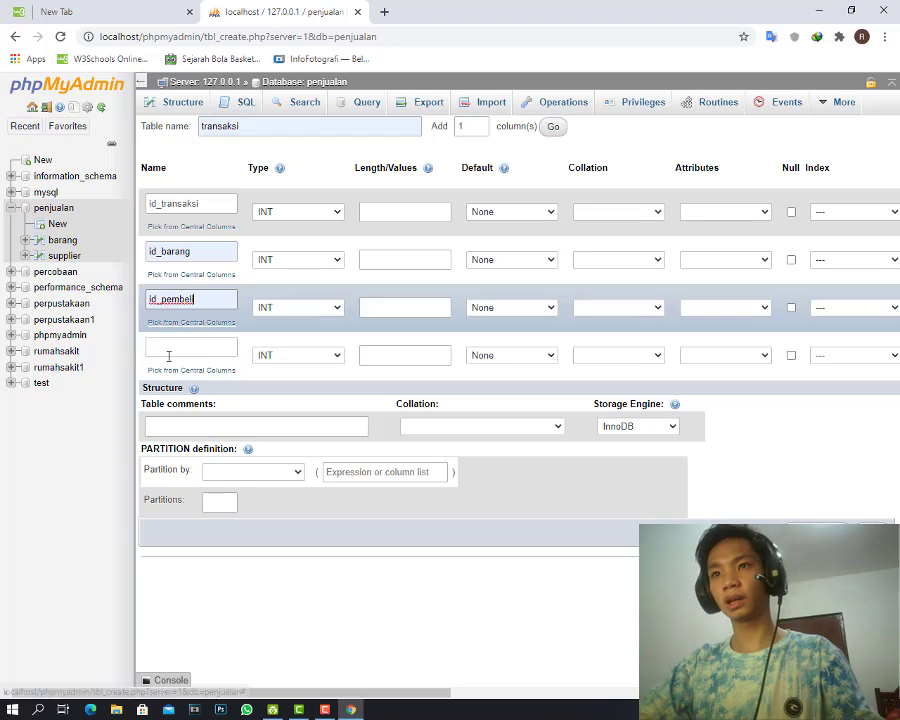
pyautogui.click(186, 348)
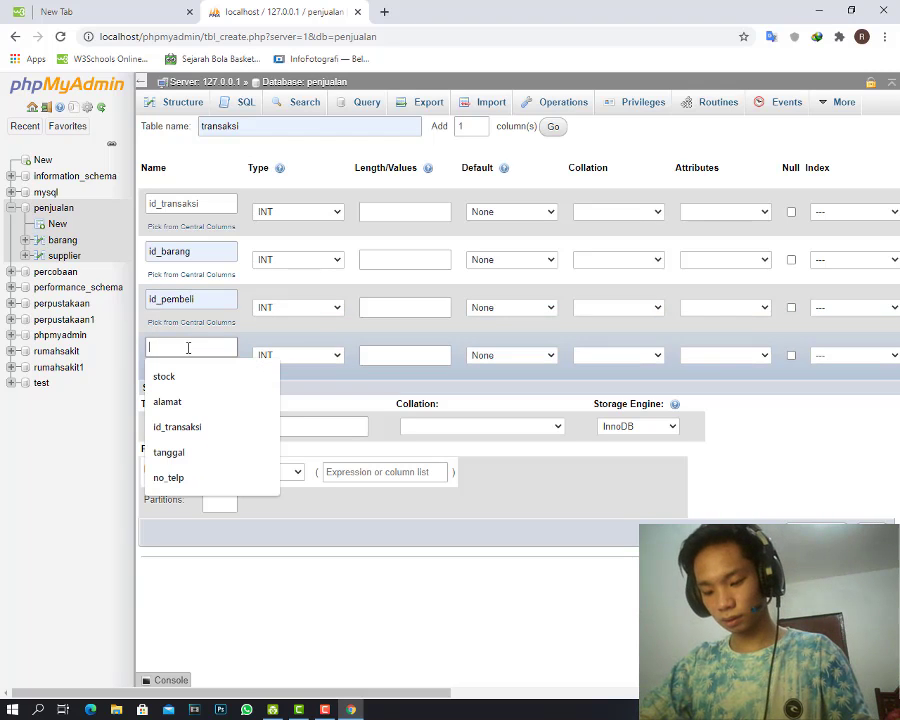
pyautogui.write('tan')
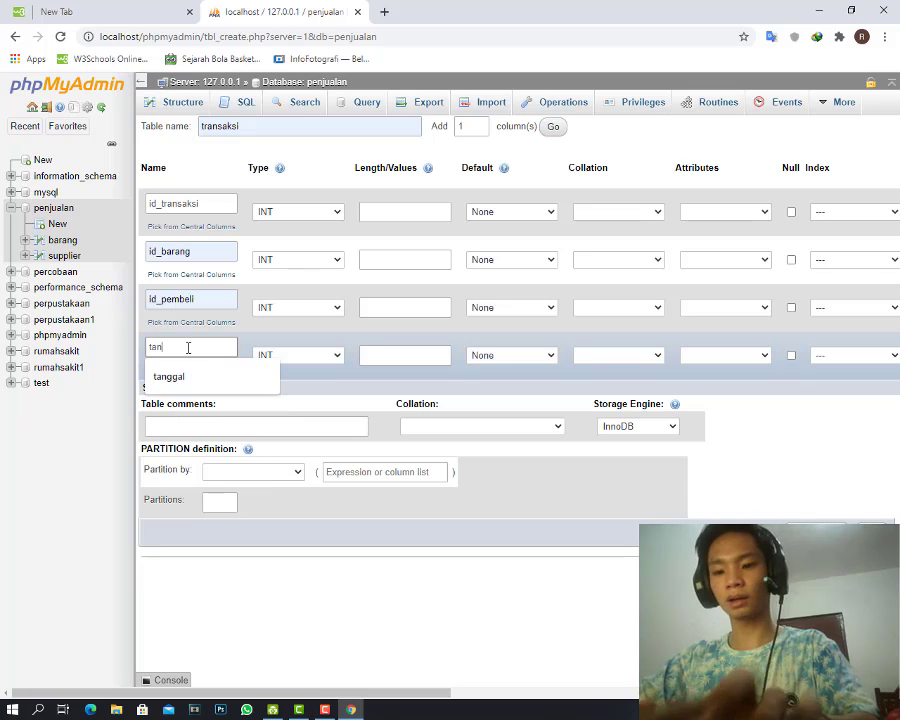
pyautogui.write('g')
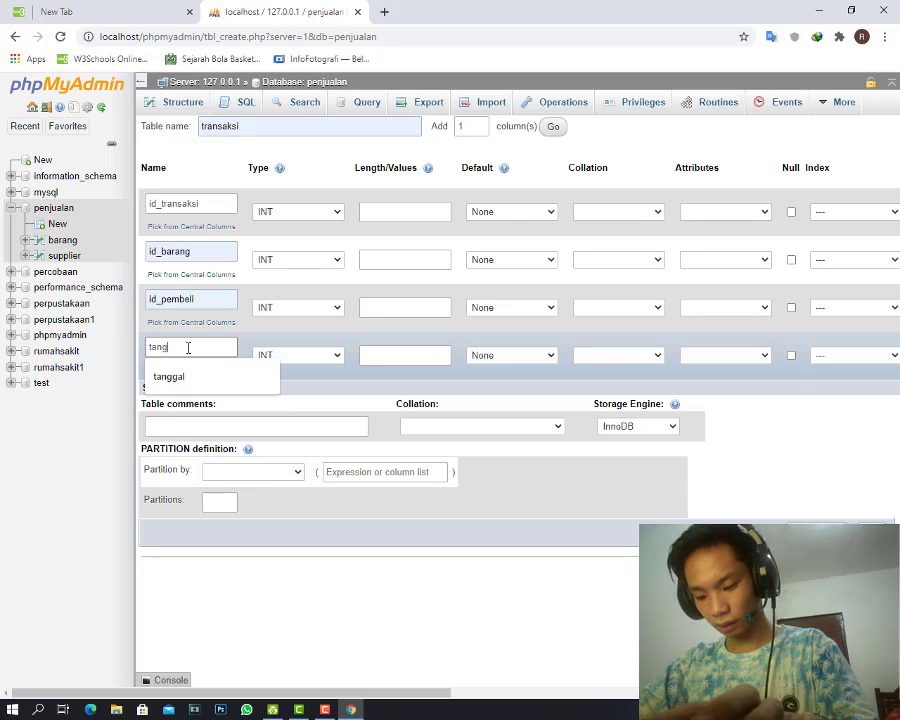
pyautogui.write('gal')
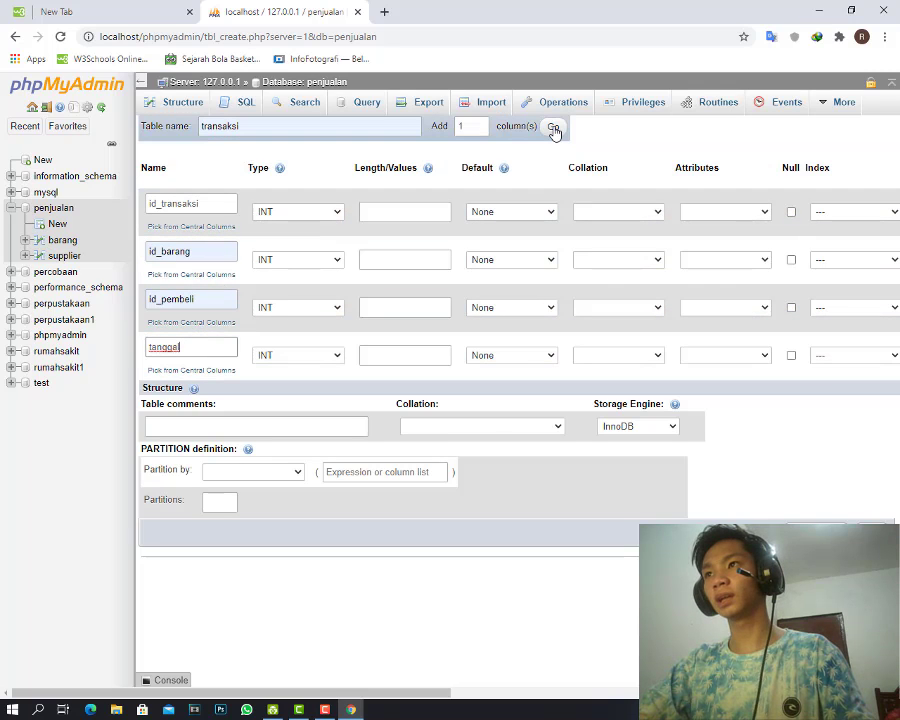
# Add one more column to the transaksi table and name it keterangan.
pyautogui.click(554, 128)
pyautogui.click(195, 398)
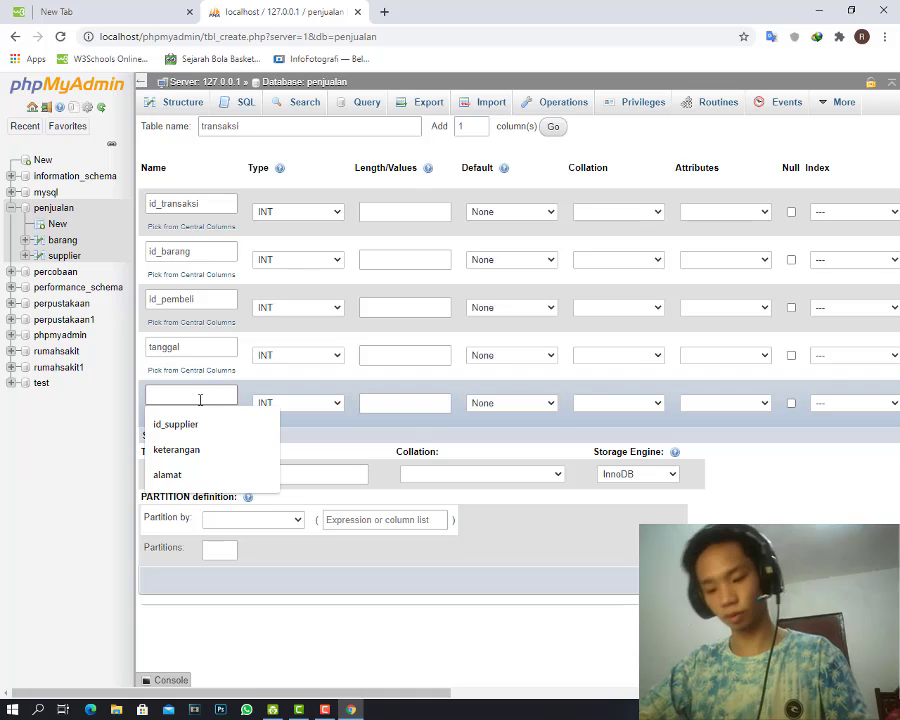
pyautogui.write('k')
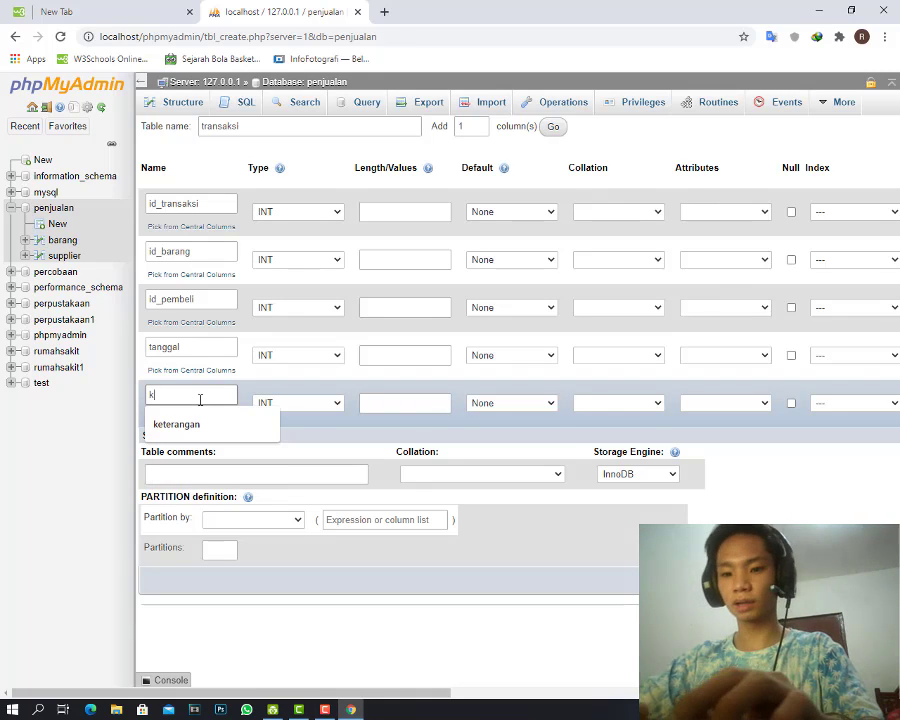
pyautogui.write('eterangan')
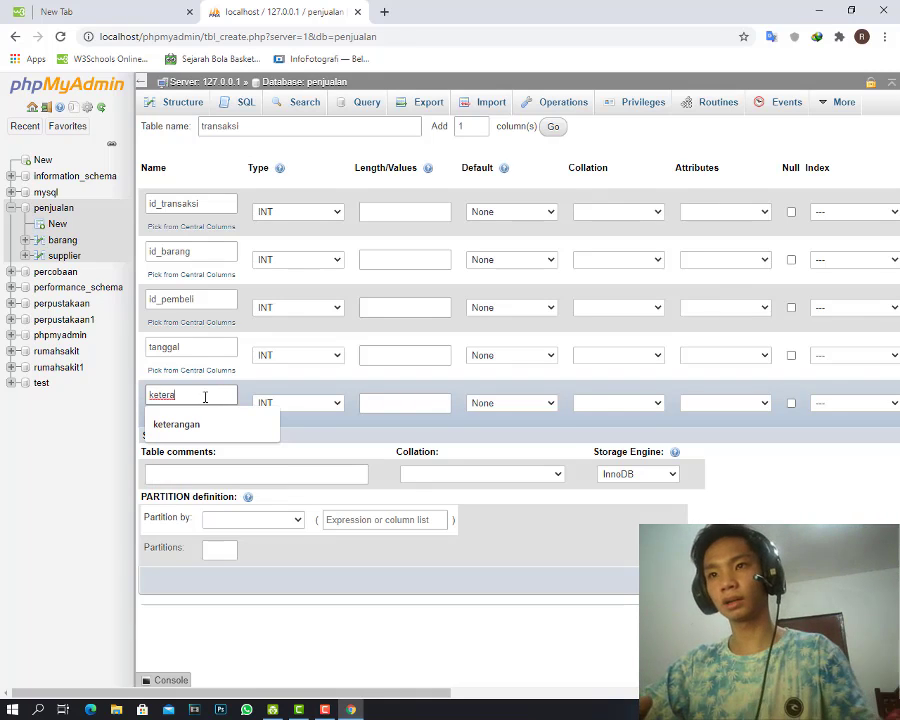
pyautogui.click(176, 424)
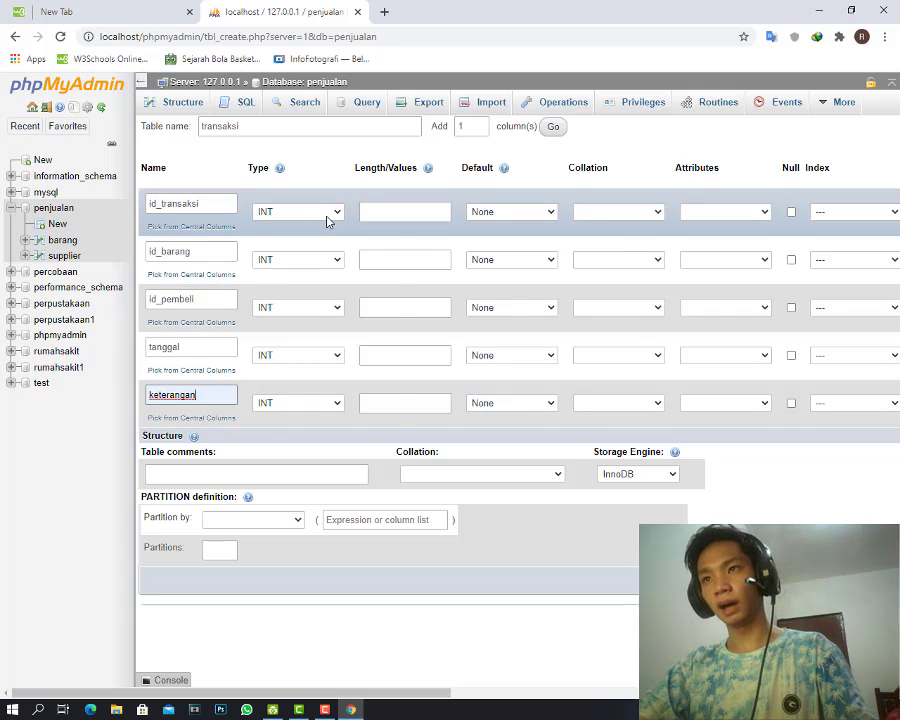
# Keep id_transaksi as INT and set the tanggal column's type to DATE.
pyautogui.click(328, 214)
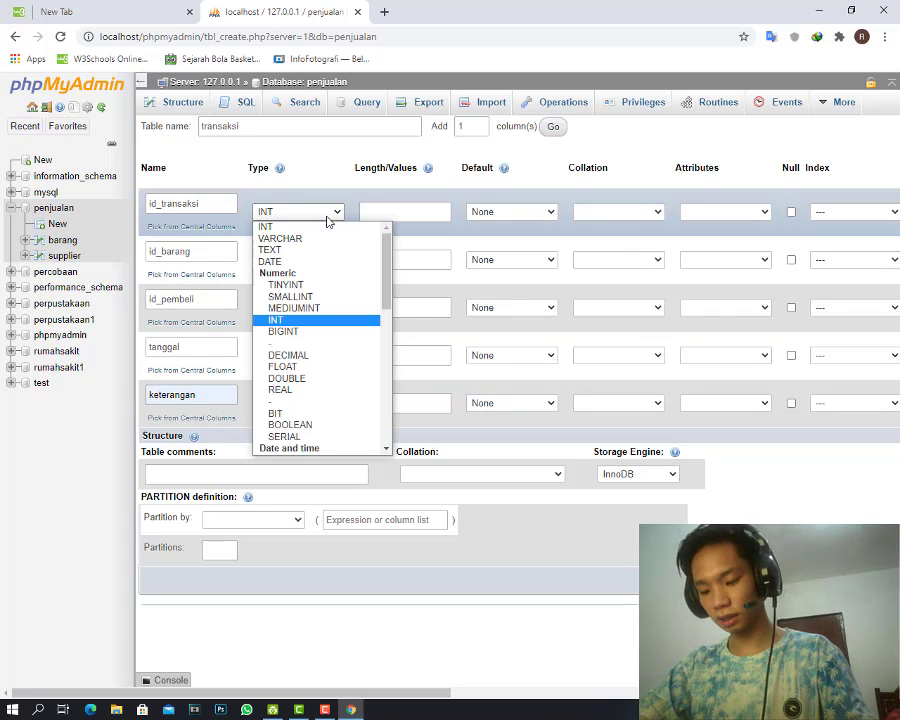
pyautogui.click(328, 217)
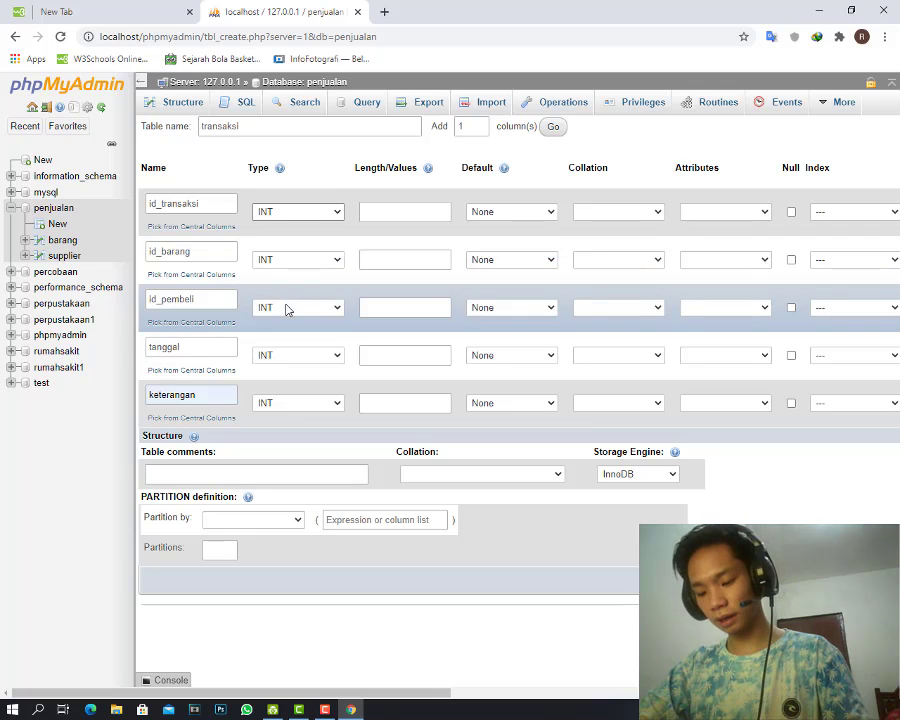
pyautogui.click(290, 358)
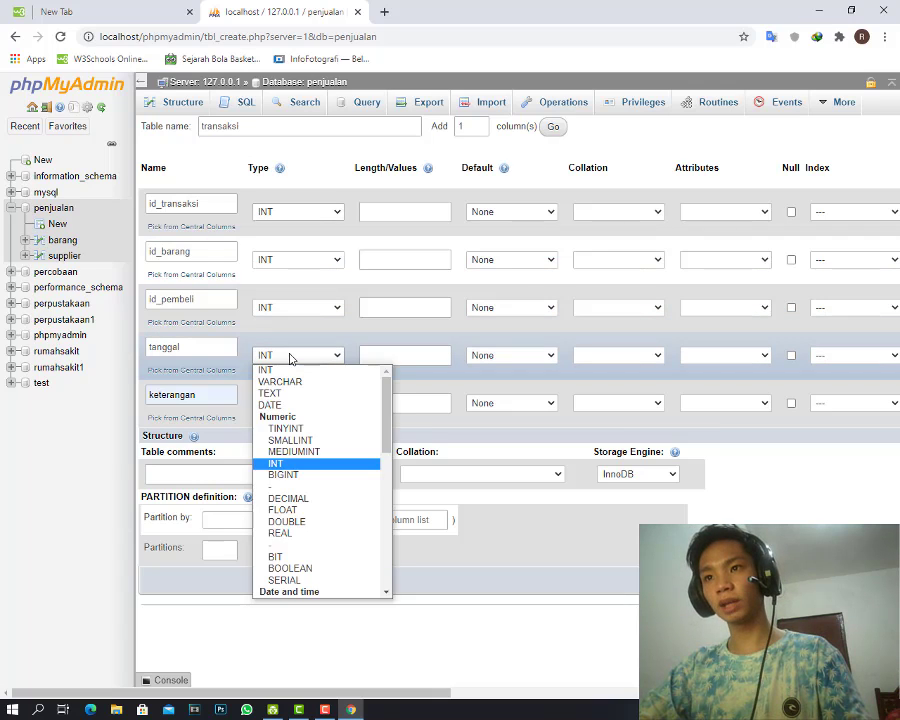
pyautogui.click(288, 405)
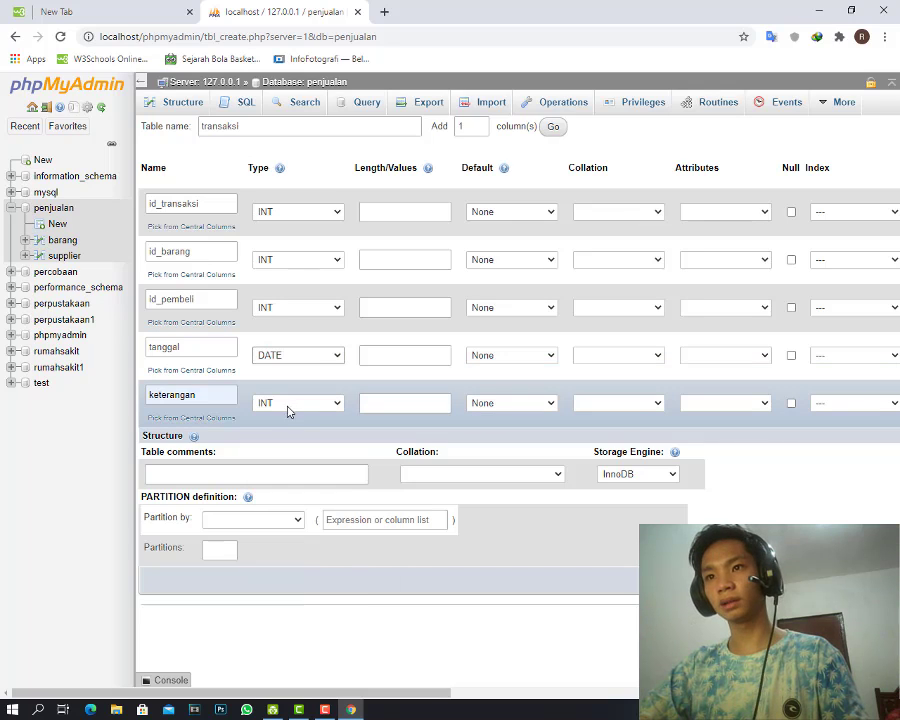
# Set the keterangan column to type VARCHAR with a length of 100.
pyautogui.click(301, 405)
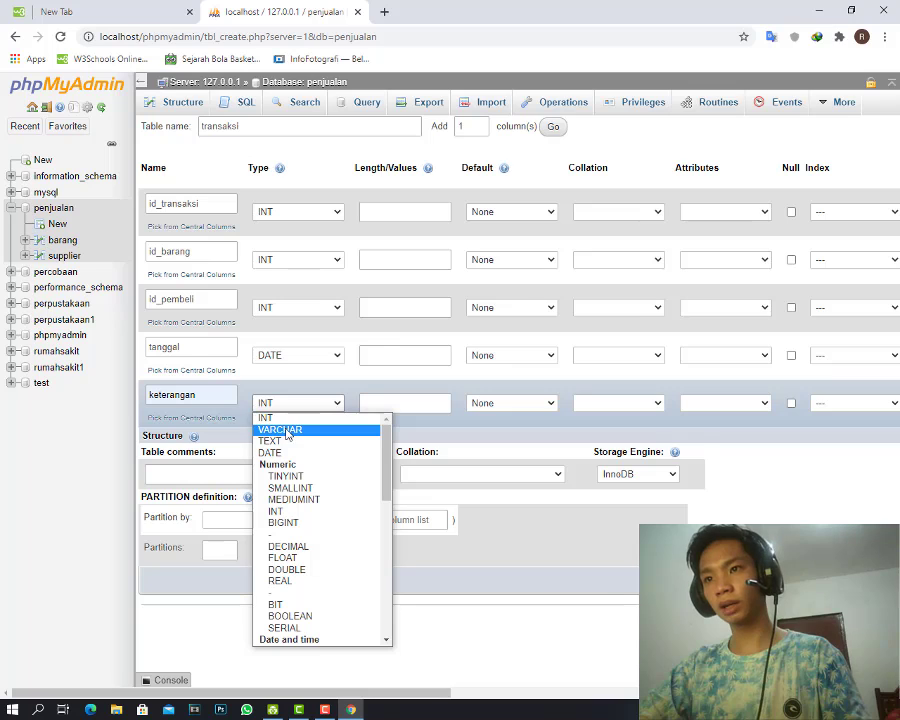
pyautogui.click(280, 429)
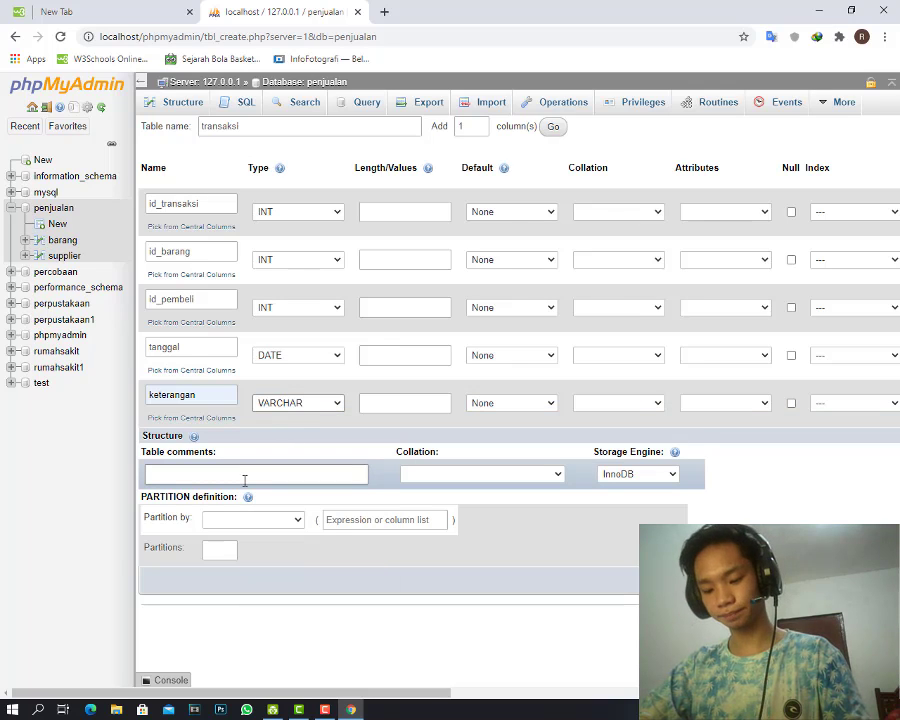
pyautogui.click(375, 400)
pyautogui.write('100')
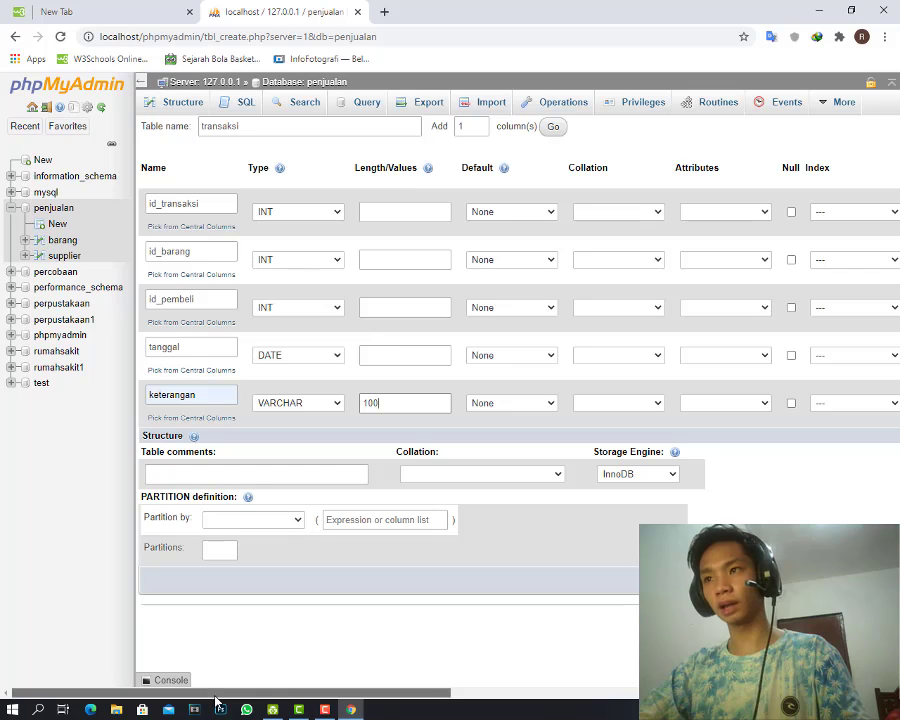
# Make id_transaksi an auto-incrementing primary key.
pyautogui.moveTo(215, 699); pyautogui.dragTo(374, 659)
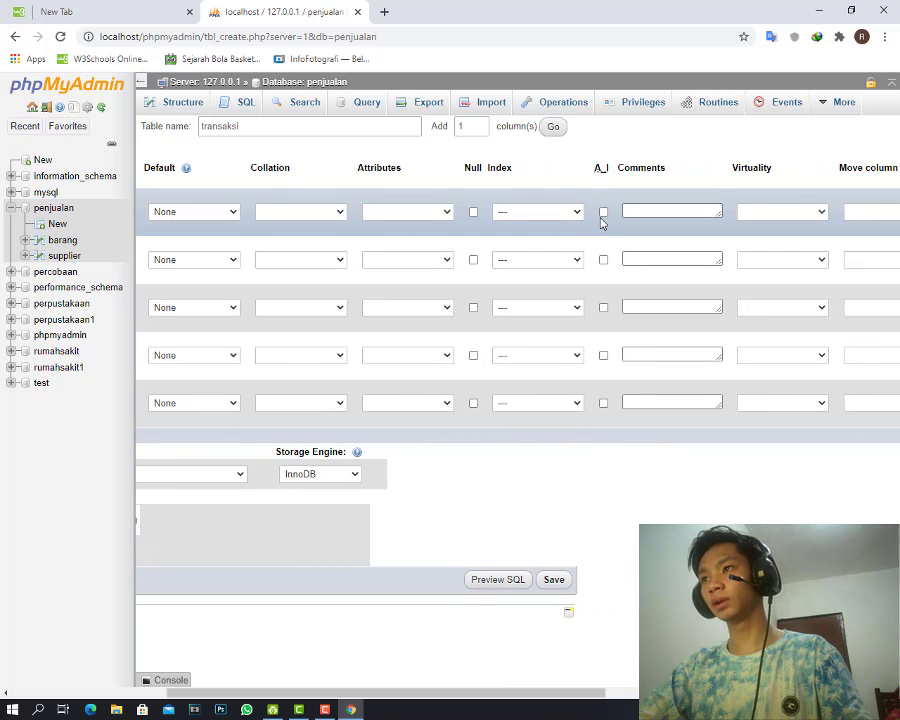
pyautogui.click(603, 212)
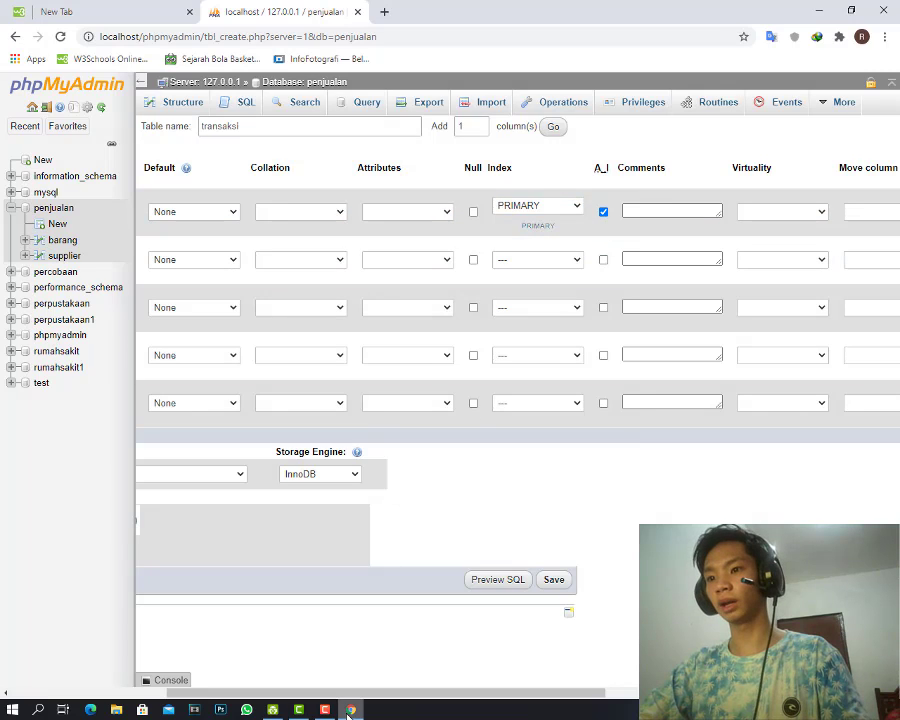
# Add an INDEX on the id_barang column of the transaksi table, leaving the index name blank.
pyautogui.moveTo(355, 695); pyautogui.dragTo(180, 691)
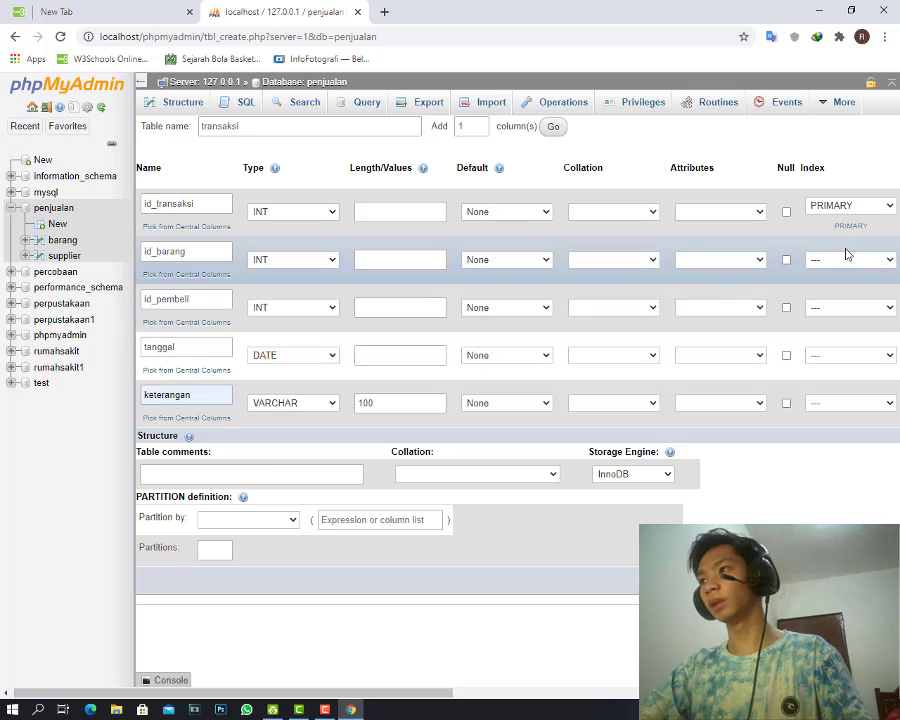
pyautogui.click(843, 262)
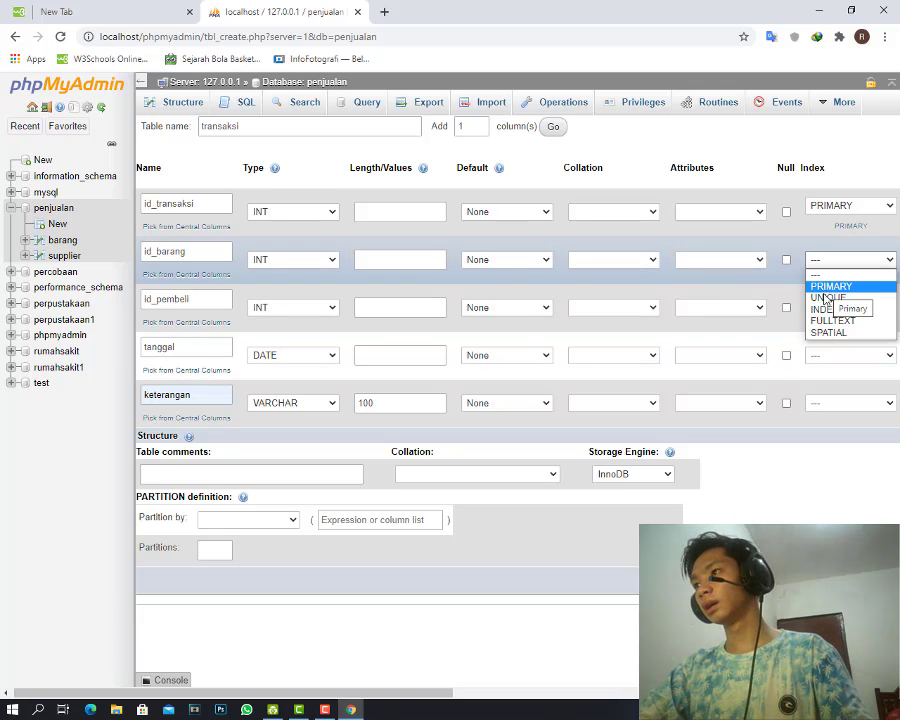
pyautogui.click(820, 310)
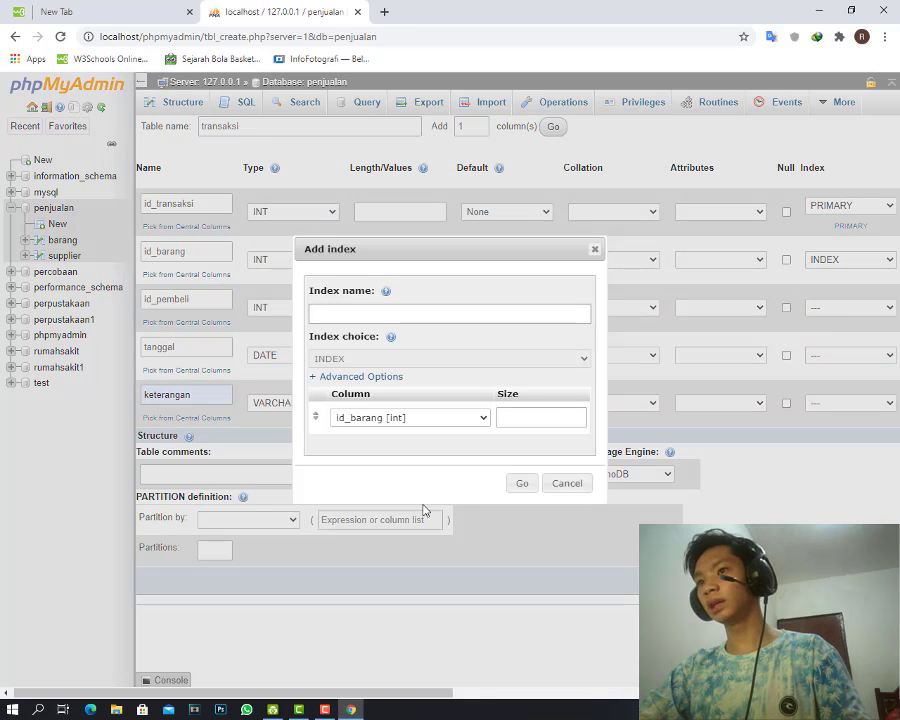
pyautogui.click(528, 488)
# Add a single-column INDEX on the id_pembeli column and save the transaksi table.
pyautogui.click(838, 310)
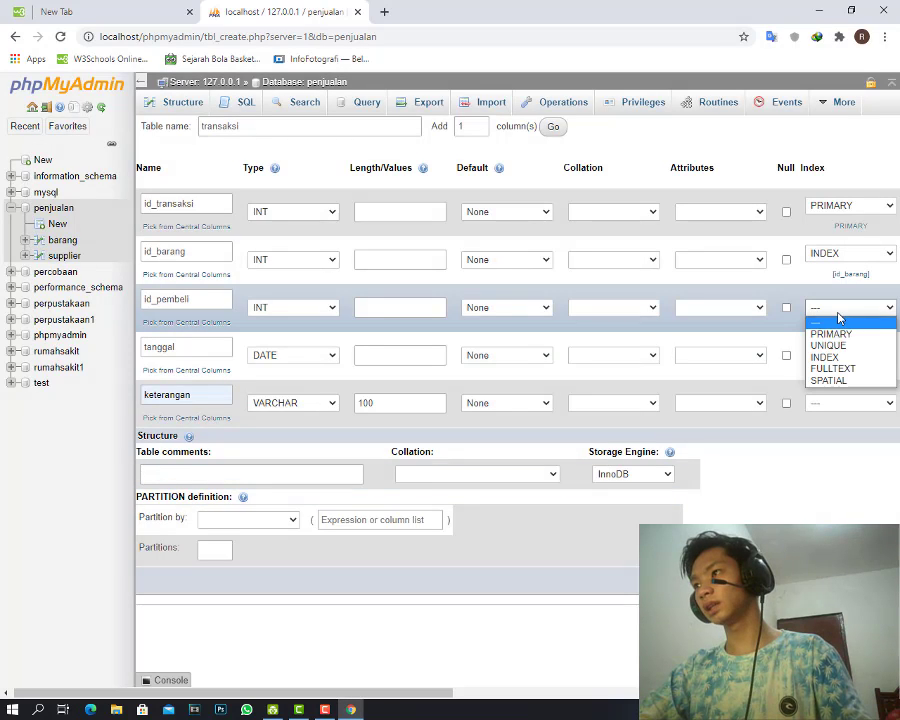
pyautogui.click(824, 356)
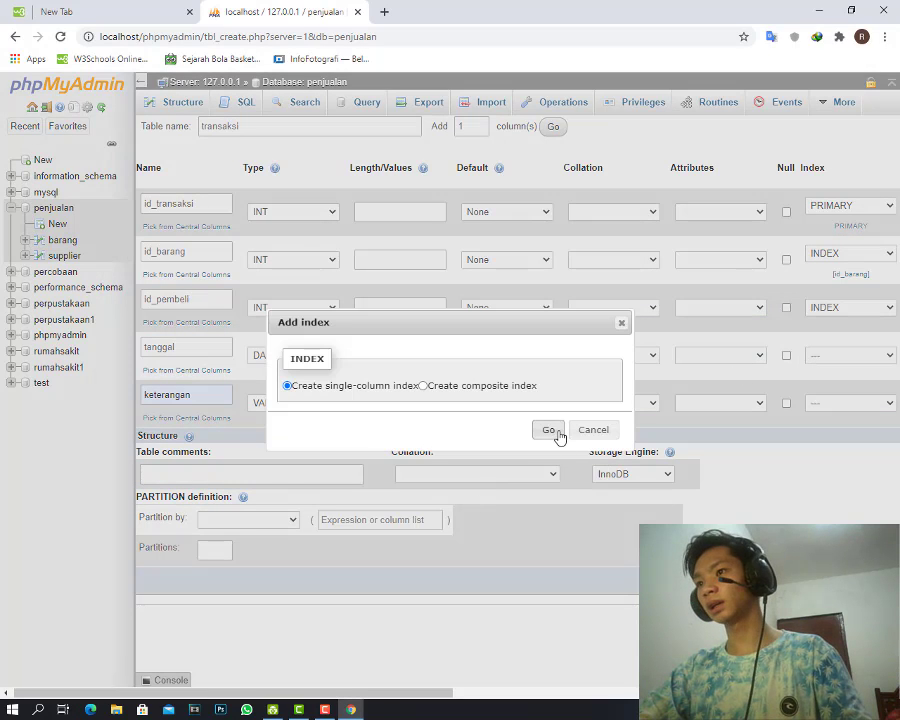
pyautogui.click(550, 430)
pyautogui.click(520, 482)
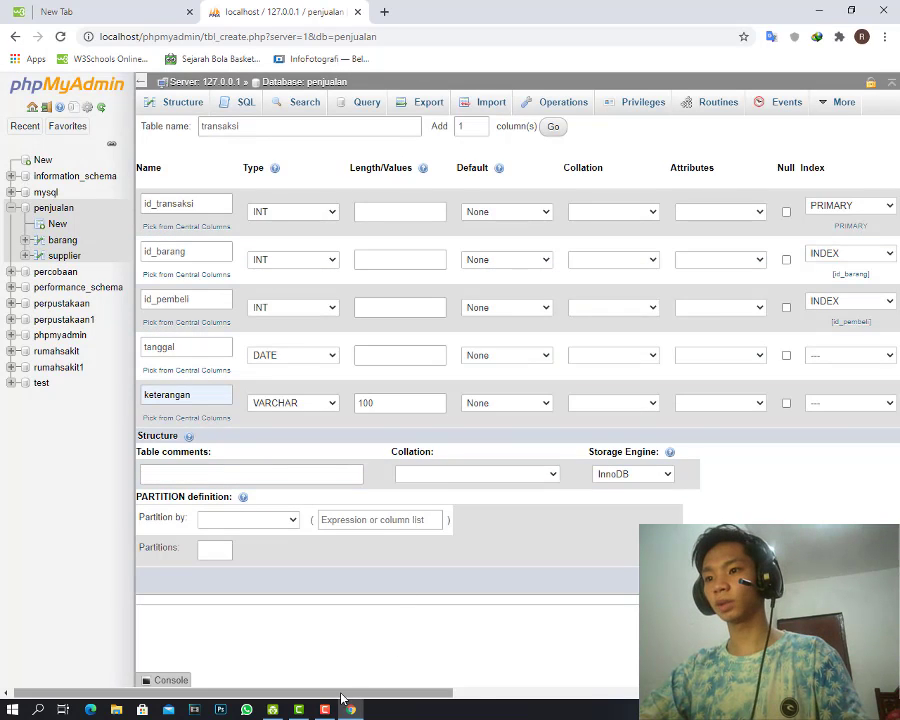
pyautogui.moveTo(341, 693); pyautogui.dragTo(281, 688)
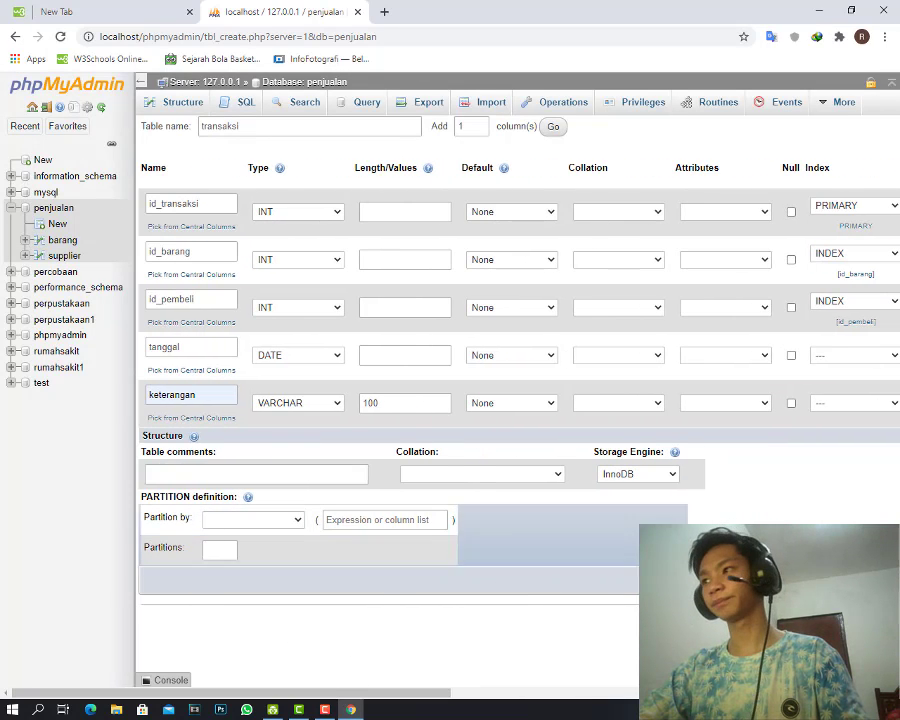
pyautogui.click(864, 580)
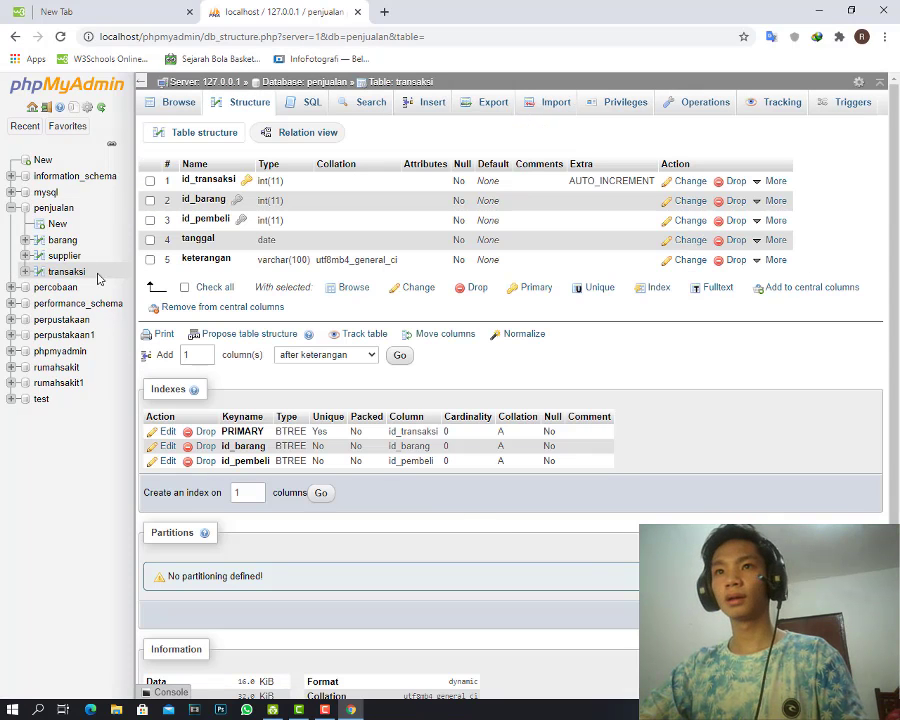
# Start another new table in the penjualan database and name it pembayaran.
pyautogui.click(57, 223)
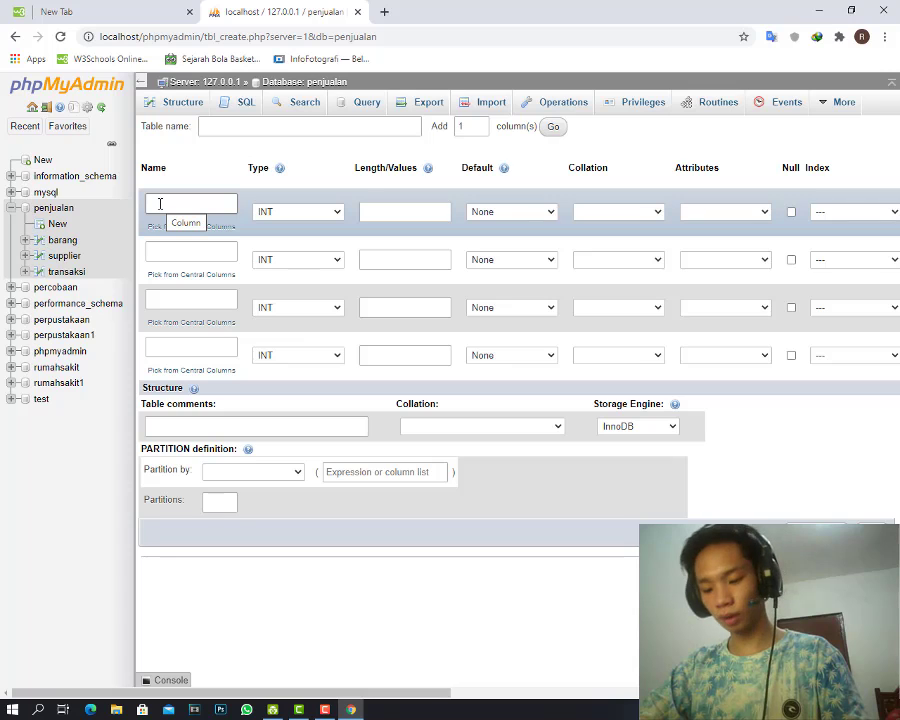
pyautogui.click(214, 128)
pyautogui.write('pembayaran')
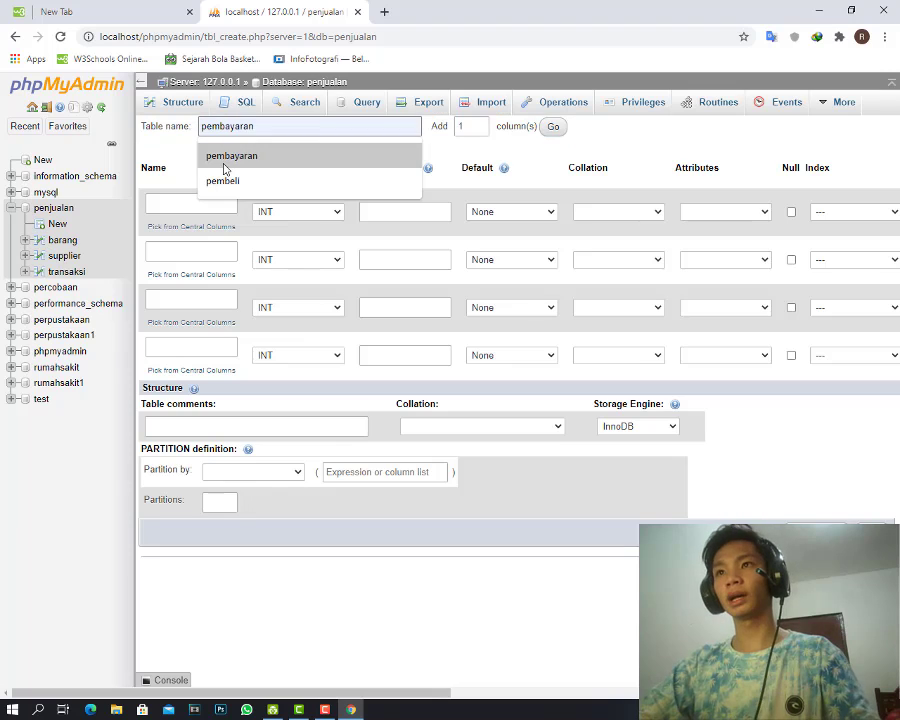
pyautogui.click(224, 160)
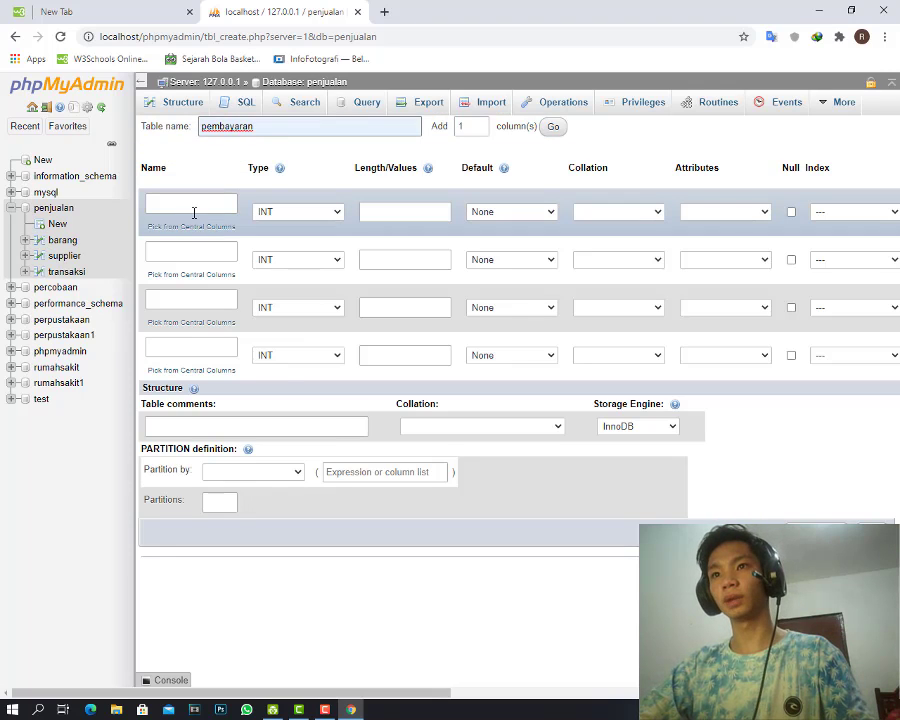
# Name the first column of the pembayaran table id_pembayaran.
pyautogui.click(203, 208)
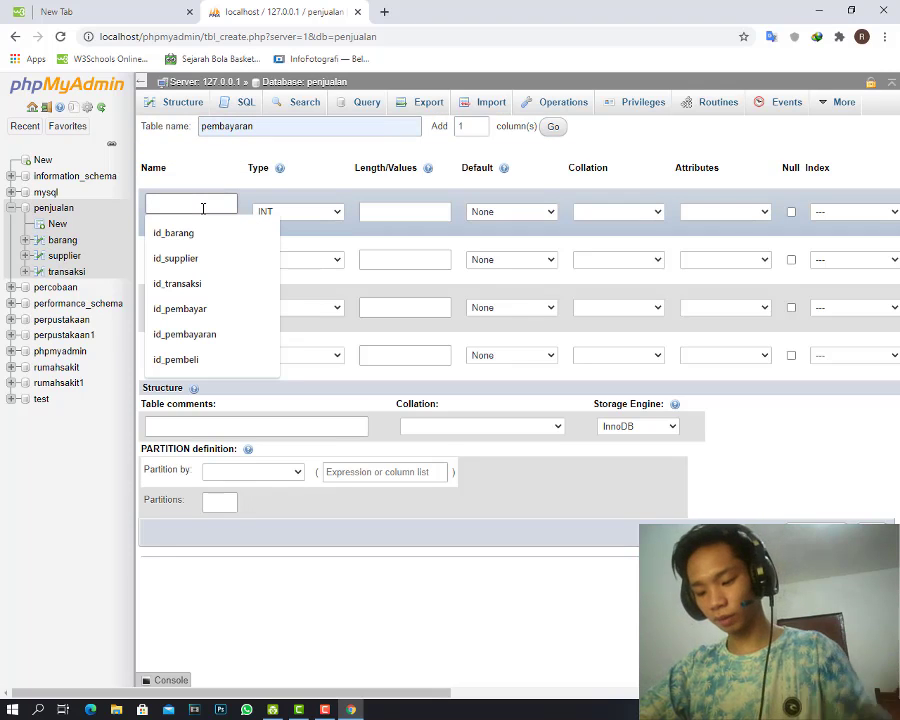
pyautogui.write('i')
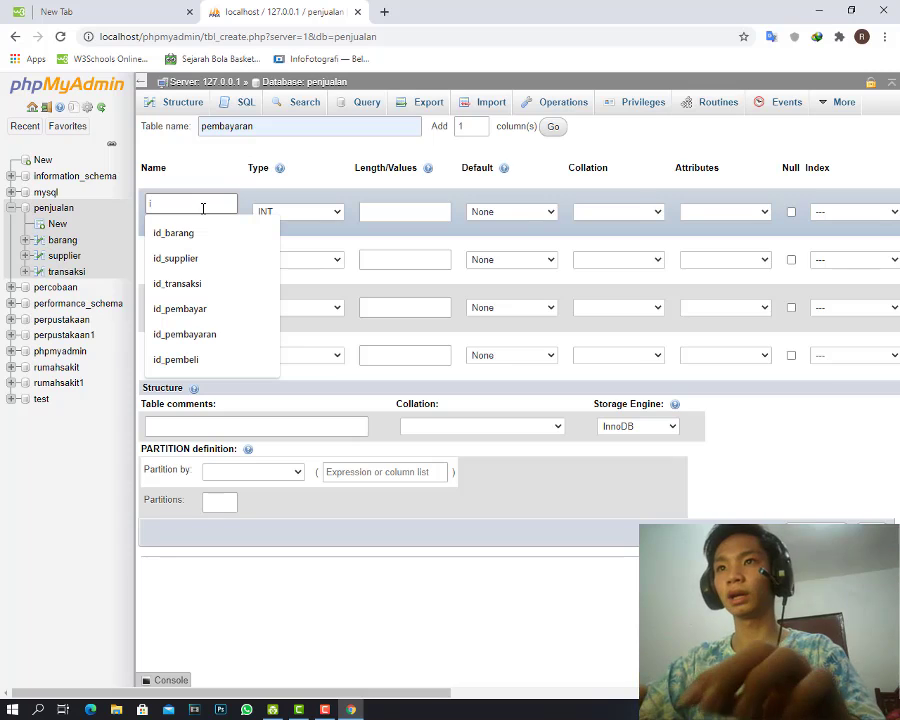
pyautogui.write('d_p')
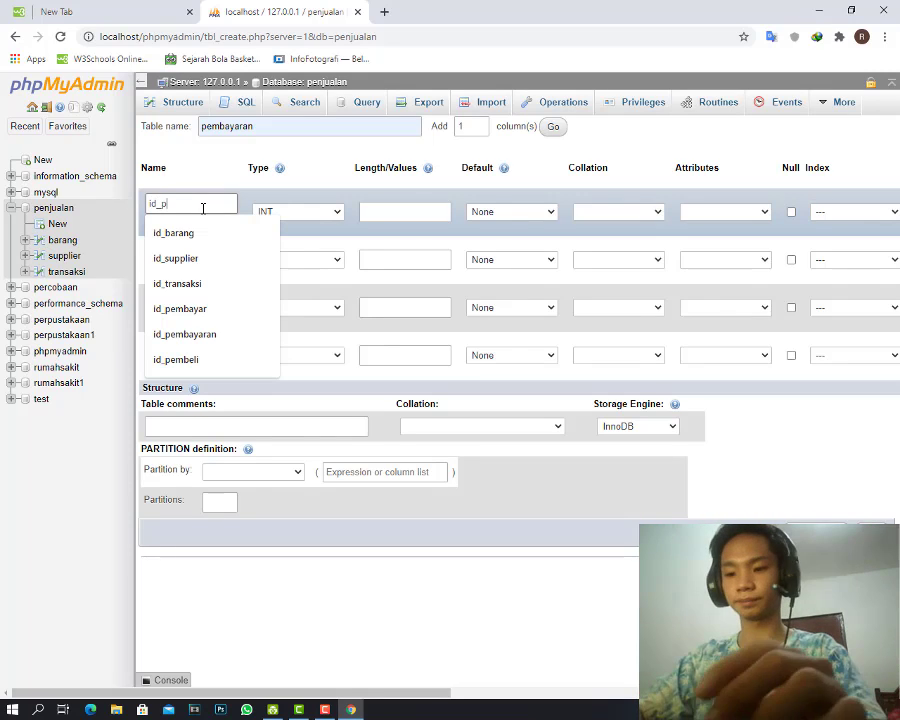
pyautogui.write('embayr')
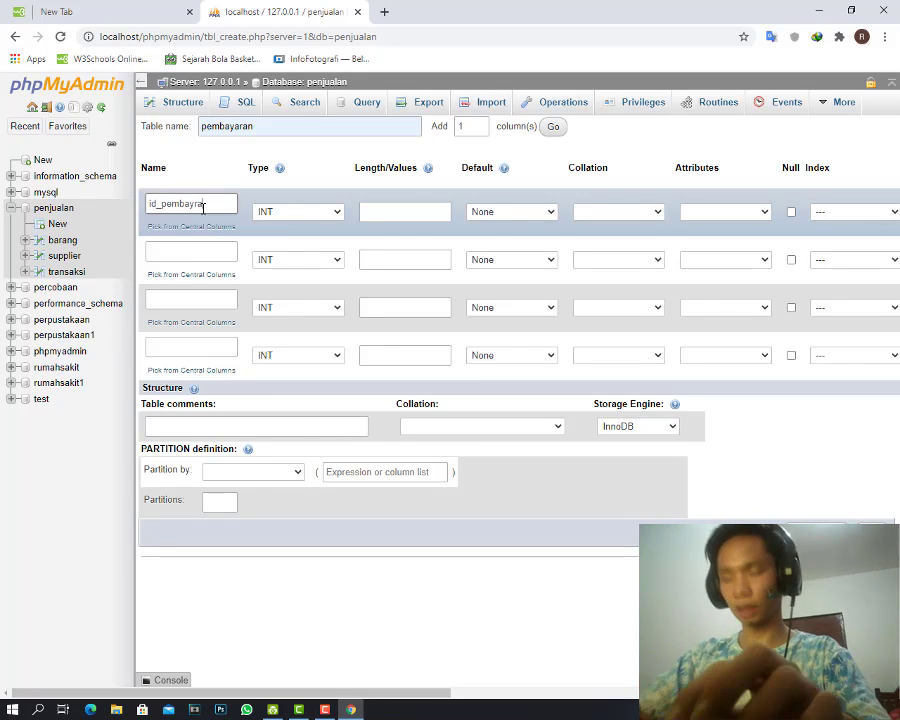
pyautogui.press('BackSpace')
pyautogui.write('aran')
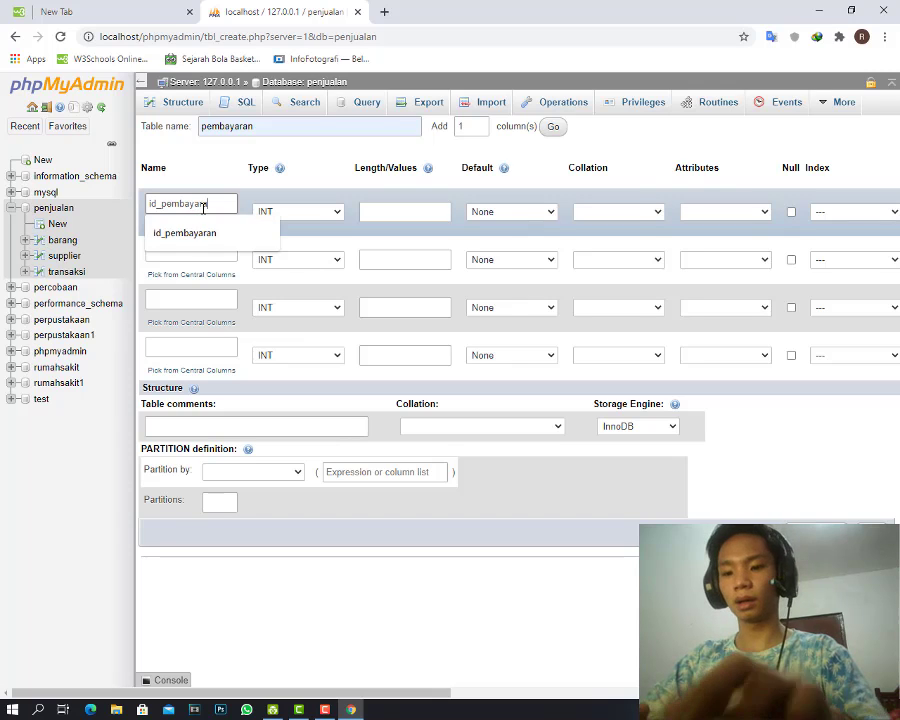
# Name the second, third and fourth columns of the pembayaran table tgl_bayar, total_bayar and id_transaksi.
pyautogui.click(183, 250)
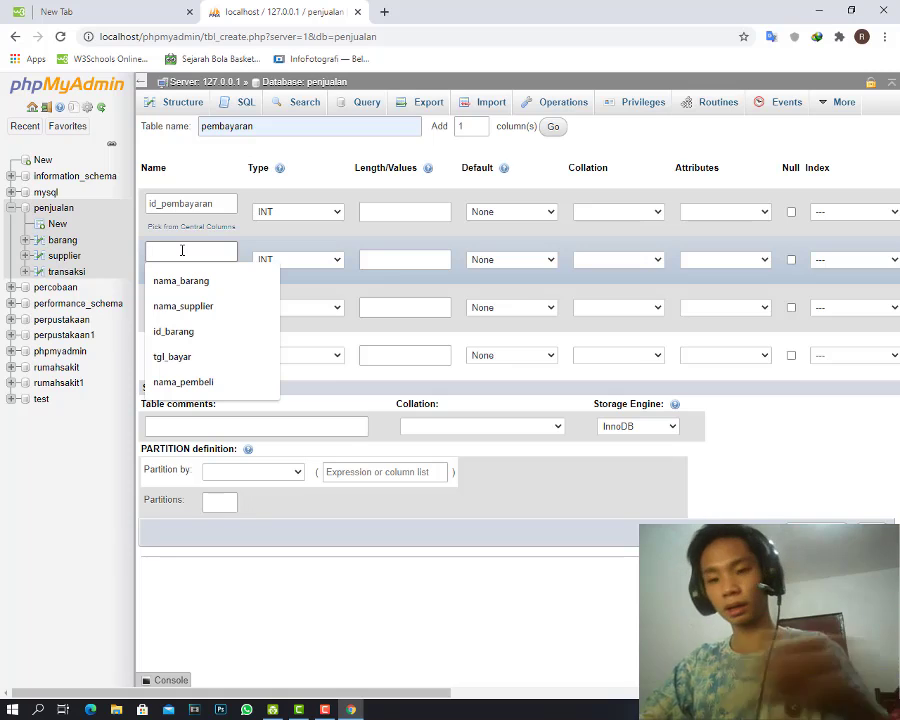
pyautogui.write('tgl_bayar')
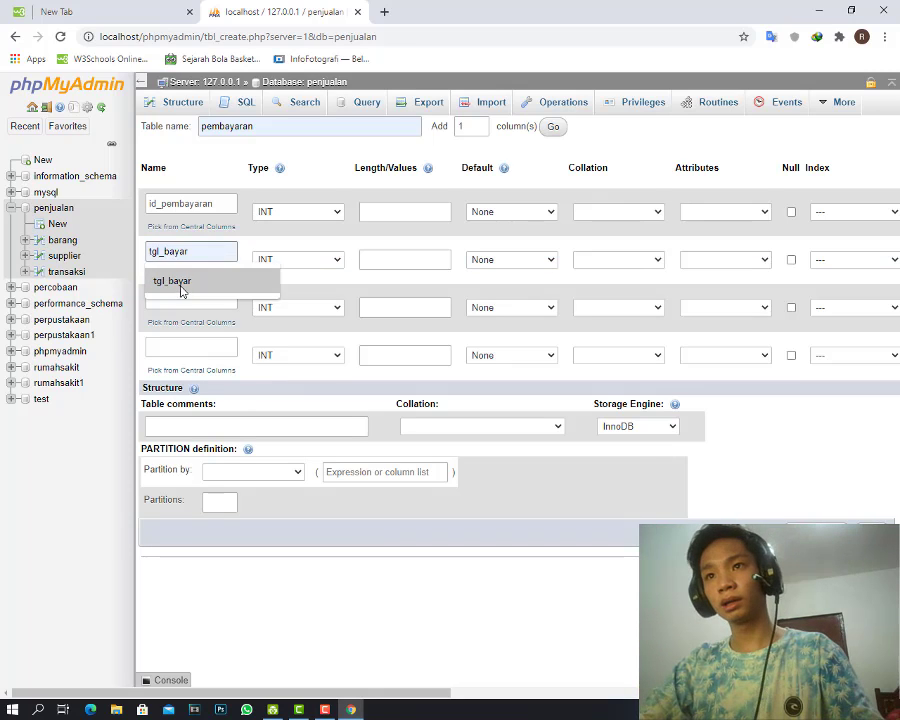
pyautogui.click(181, 288)
pyautogui.click(175, 300)
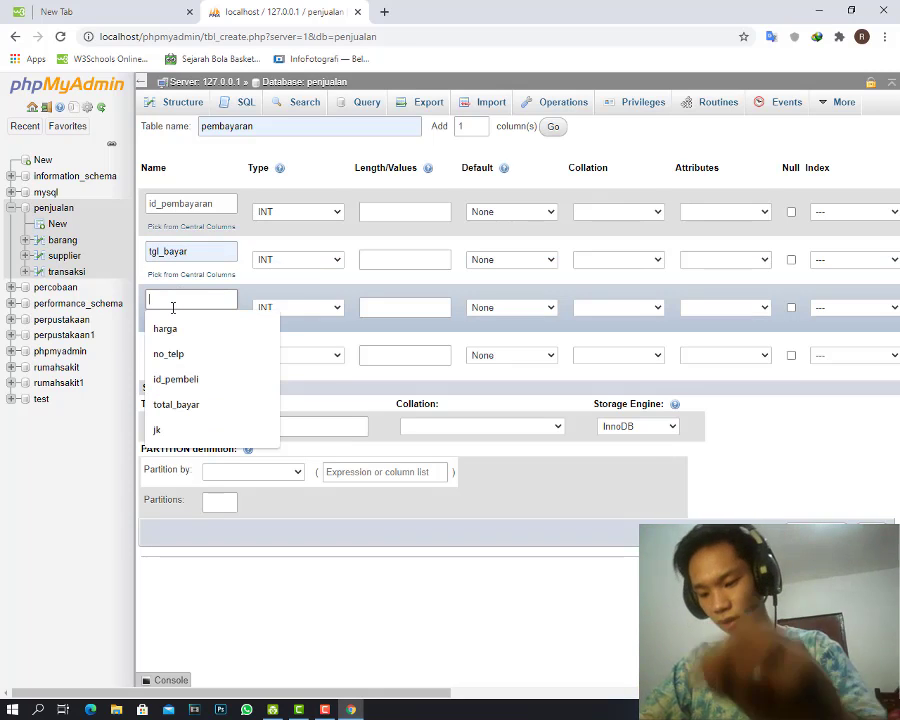
pyautogui.write('total')
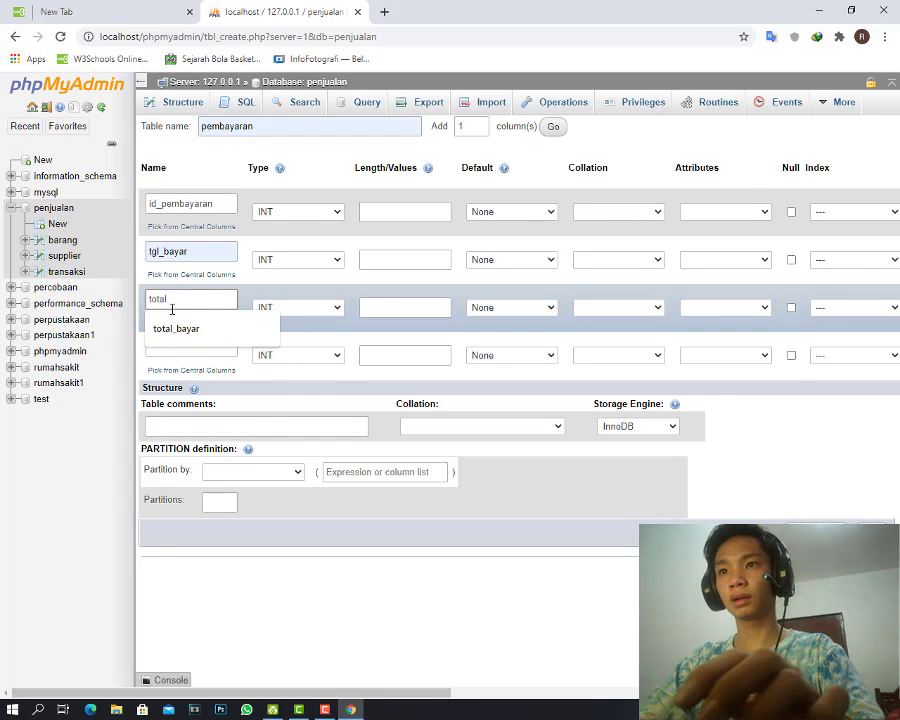
pyautogui.click(176, 328)
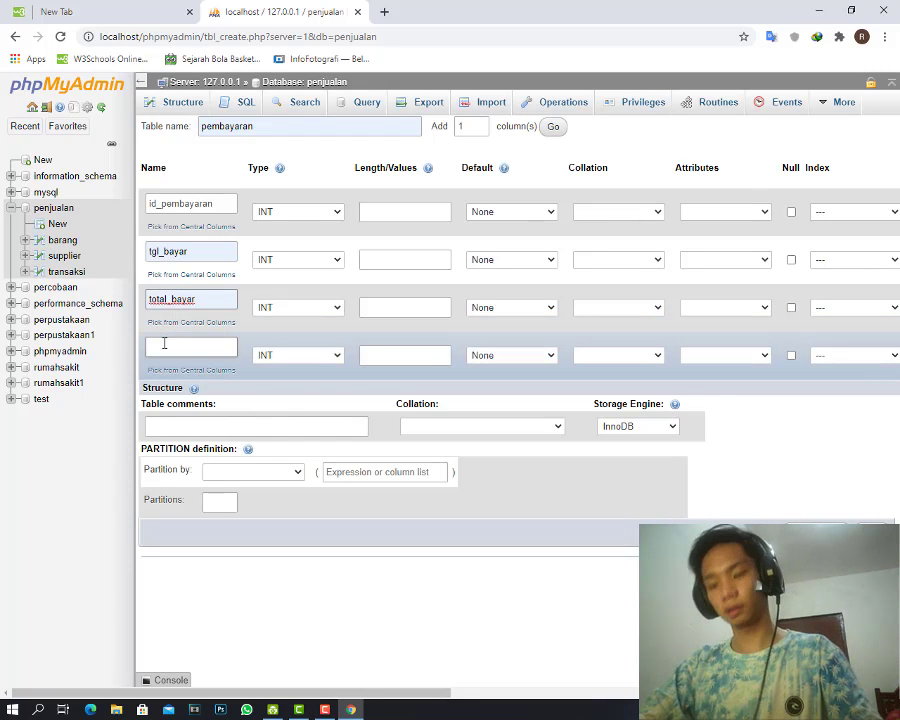
pyautogui.click(164, 343)
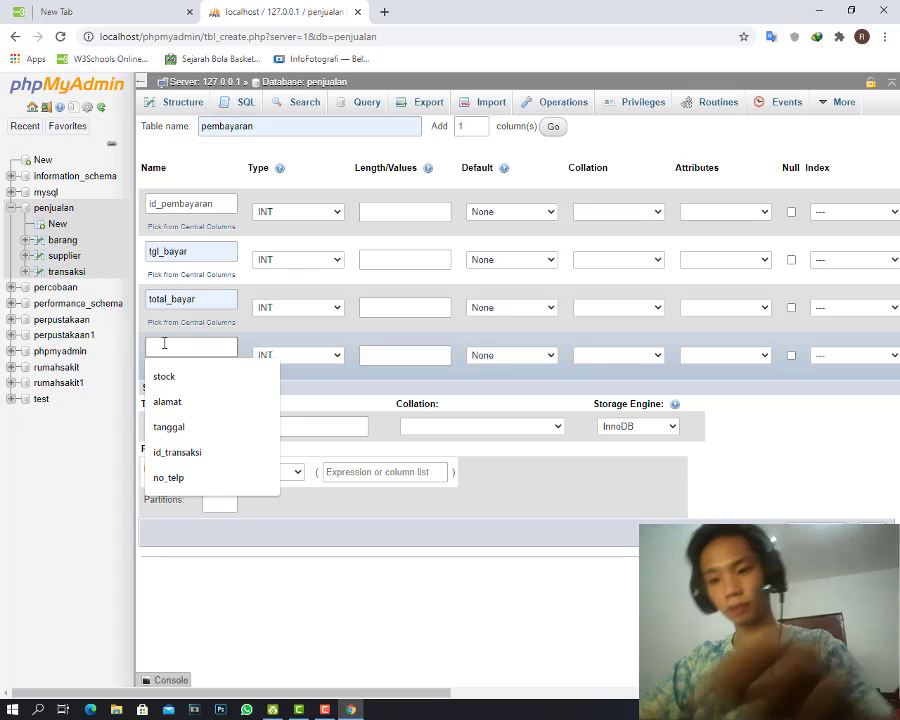
pyautogui.write('id_transaksi')
pyautogui.click(177, 375)
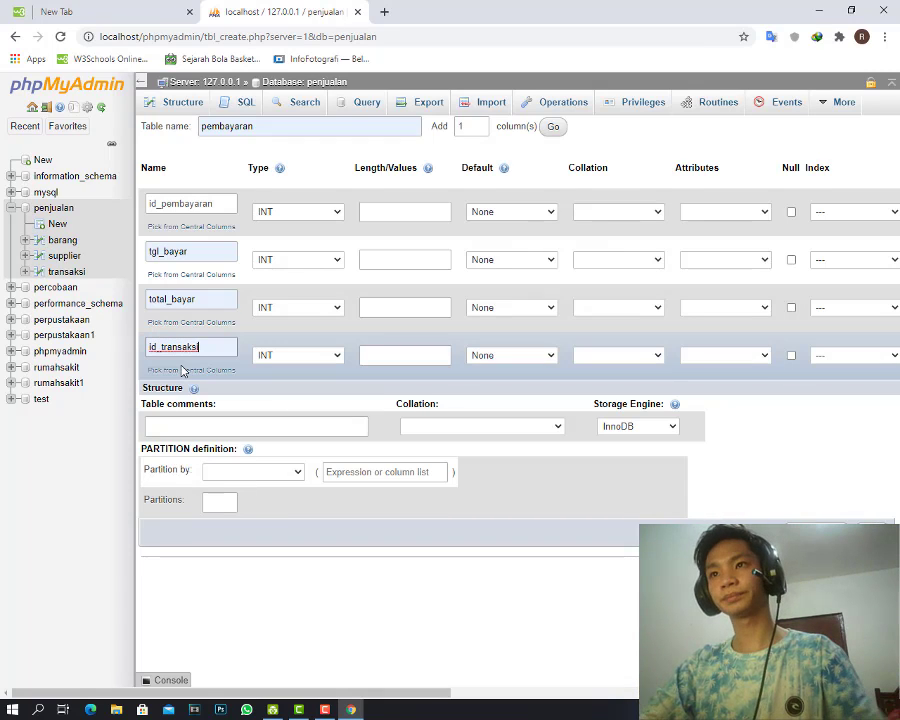
# Keep id_pembayaran as INT and make it the auto-incrementing primary key.
pyautogui.click(290, 218)
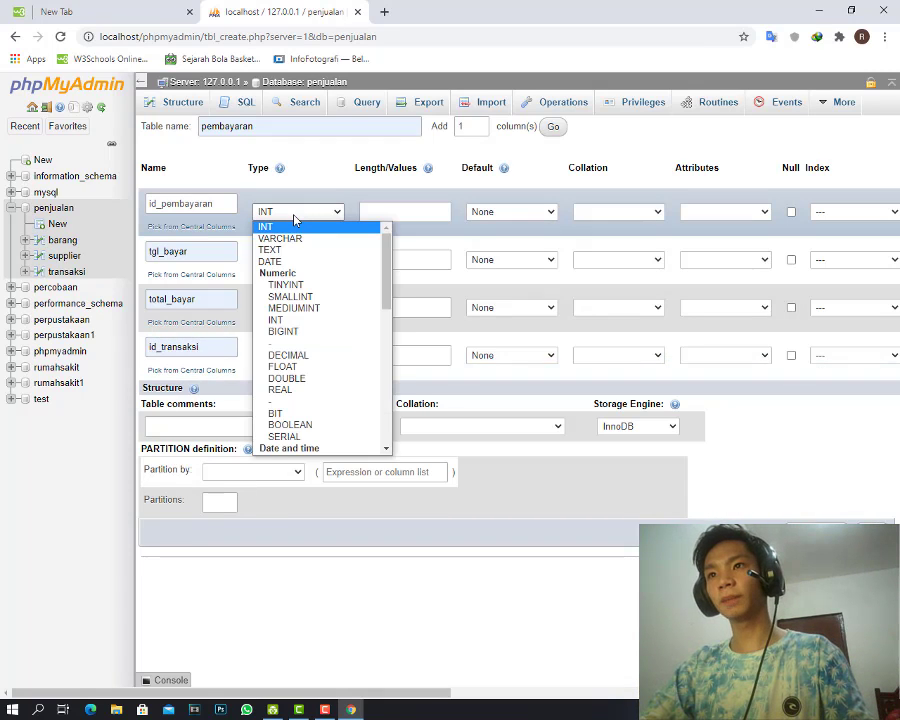
pyautogui.click(293, 220)
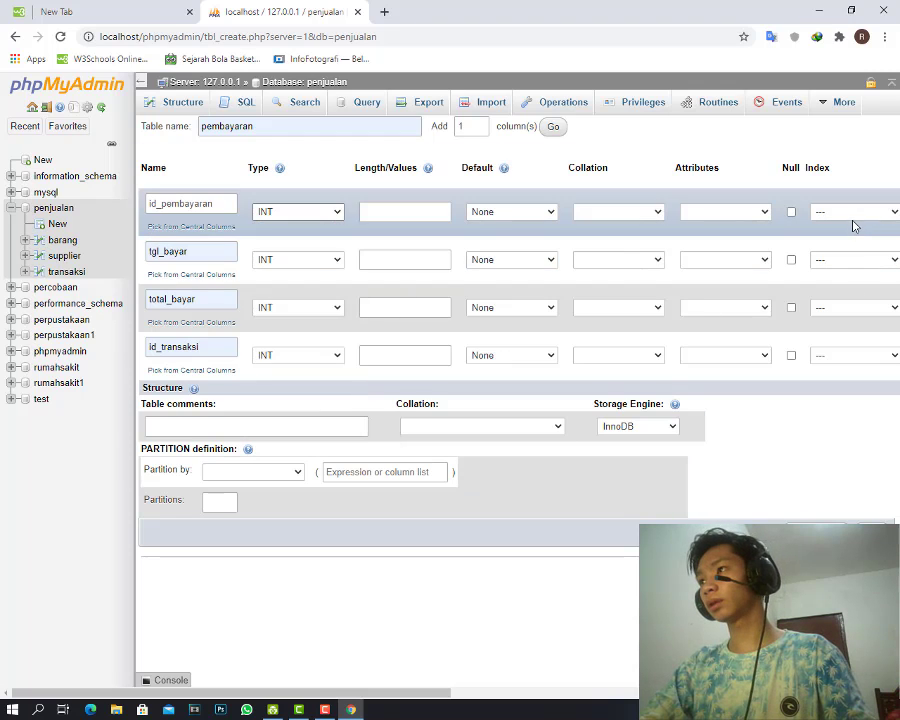
pyautogui.moveTo(372, 690); pyautogui.dragTo(427, 690)
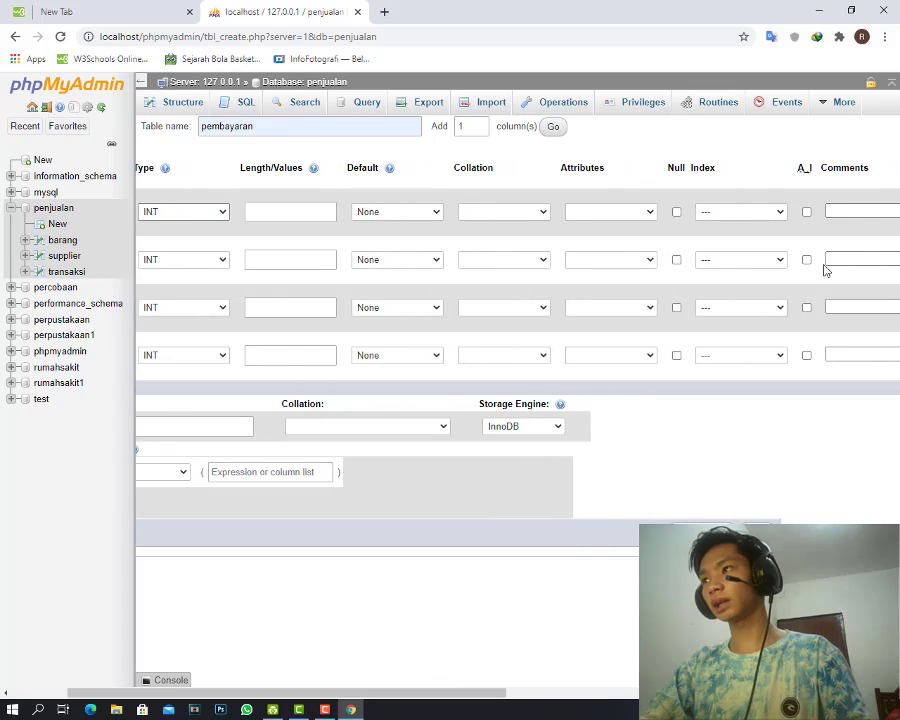
pyautogui.click(807, 212)
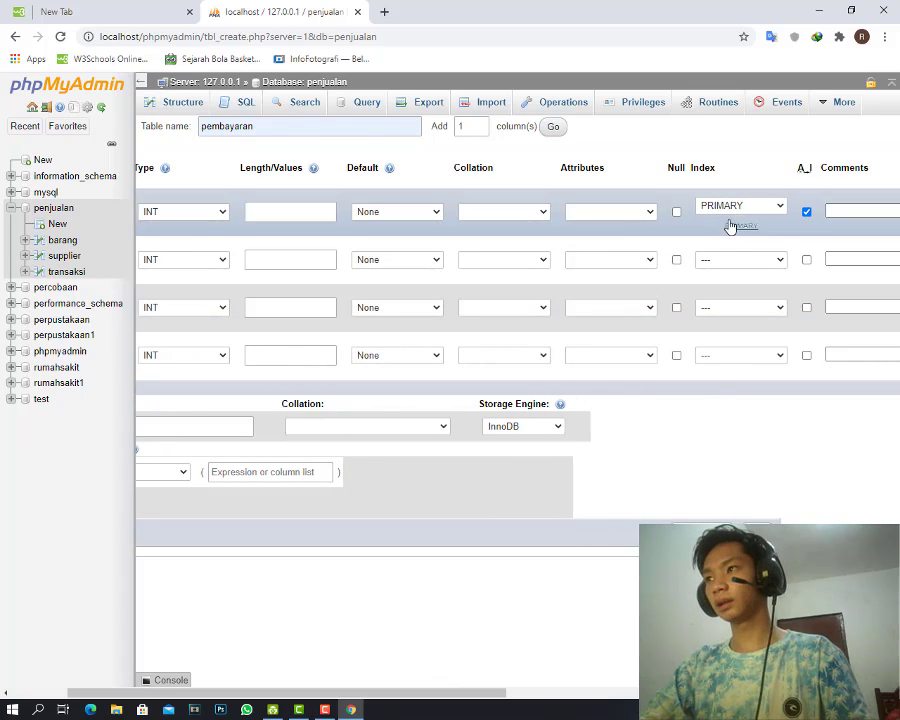
# Set the data type of the tgl_bayar column to DATE.
pyautogui.moveTo(396, 692); pyautogui.dragTo(288, 702)
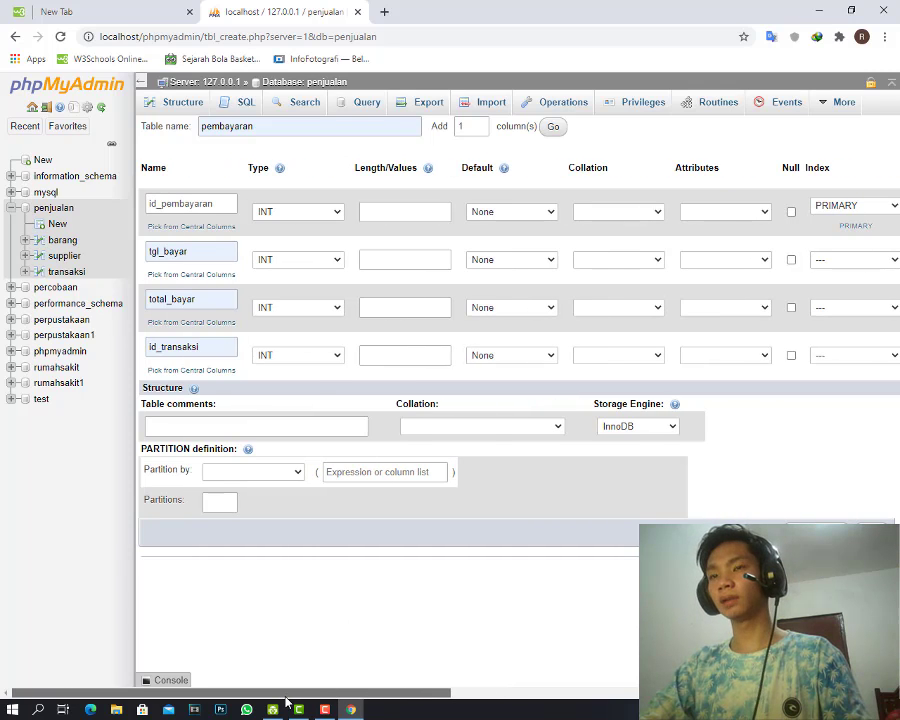
pyautogui.click(318, 260)
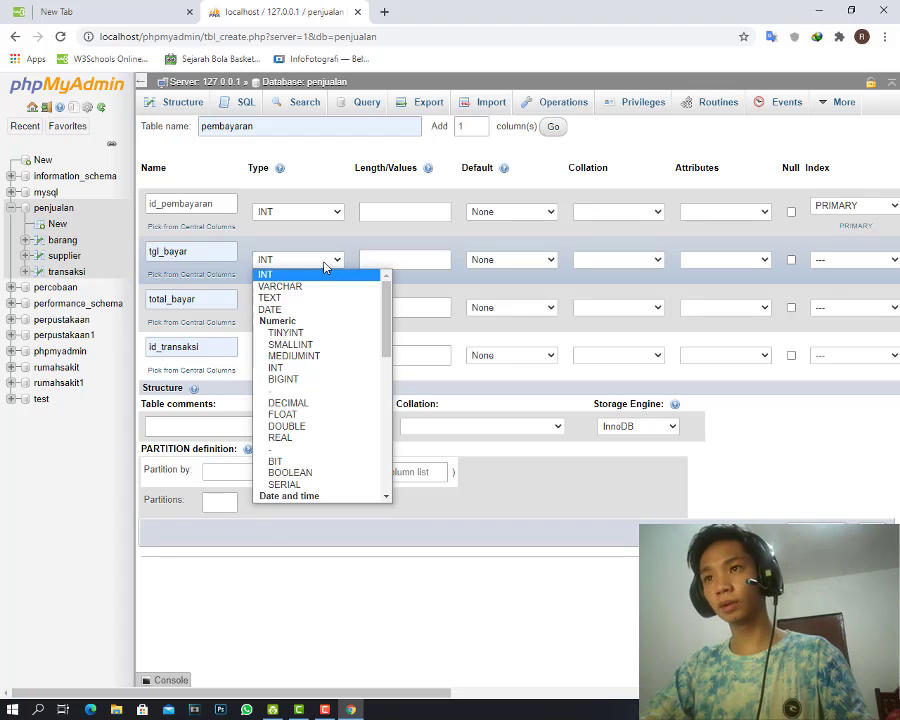
pyautogui.click(293, 311)
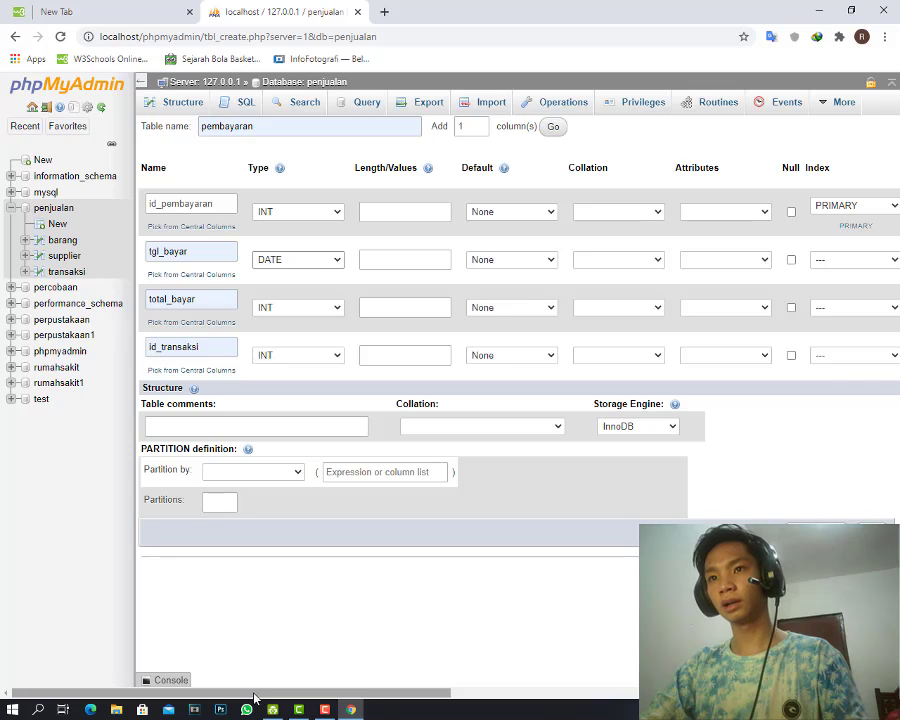
# Add an INDEX on the id_transaksi column and save the pembayaran table.
pyautogui.moveTo(254, 697); pyautogui.dragTo(388, 669)
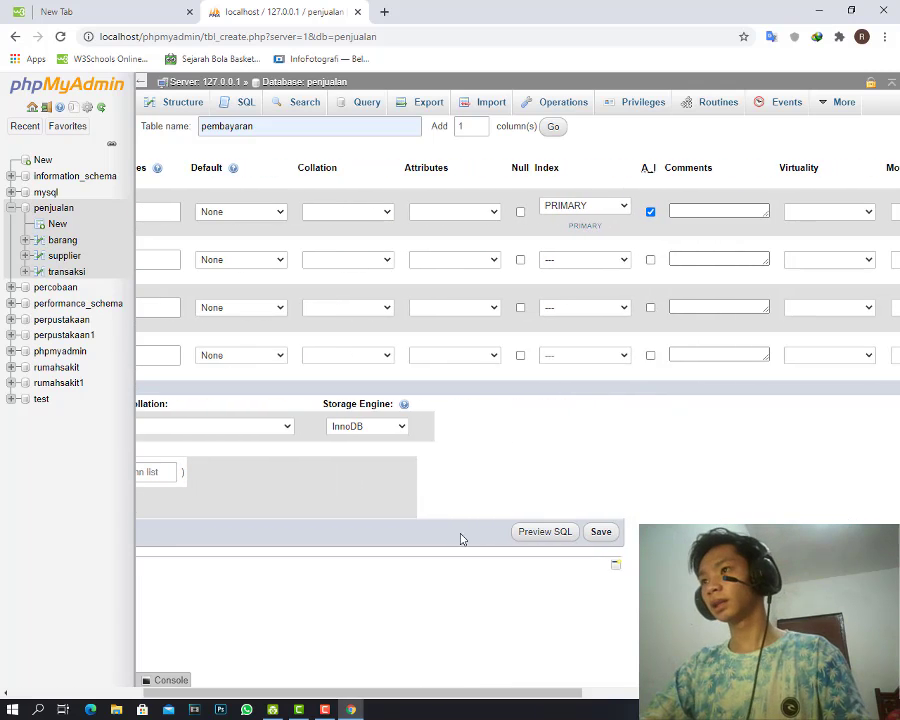
pyautogui.click(588, 358)
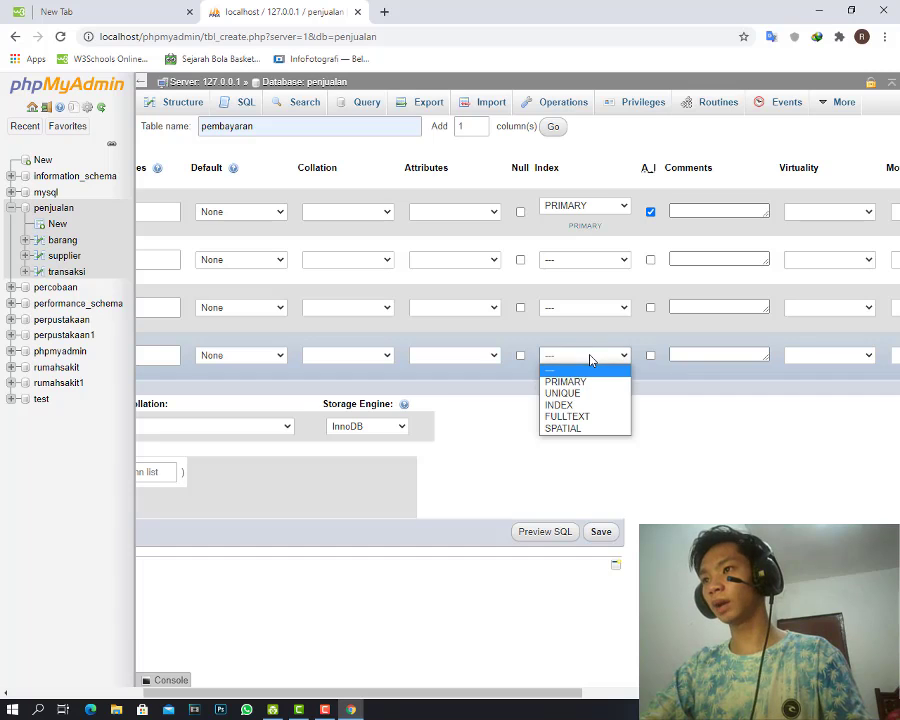
pyautogui.click(558, 405)
pyautogui.click(515, 478)
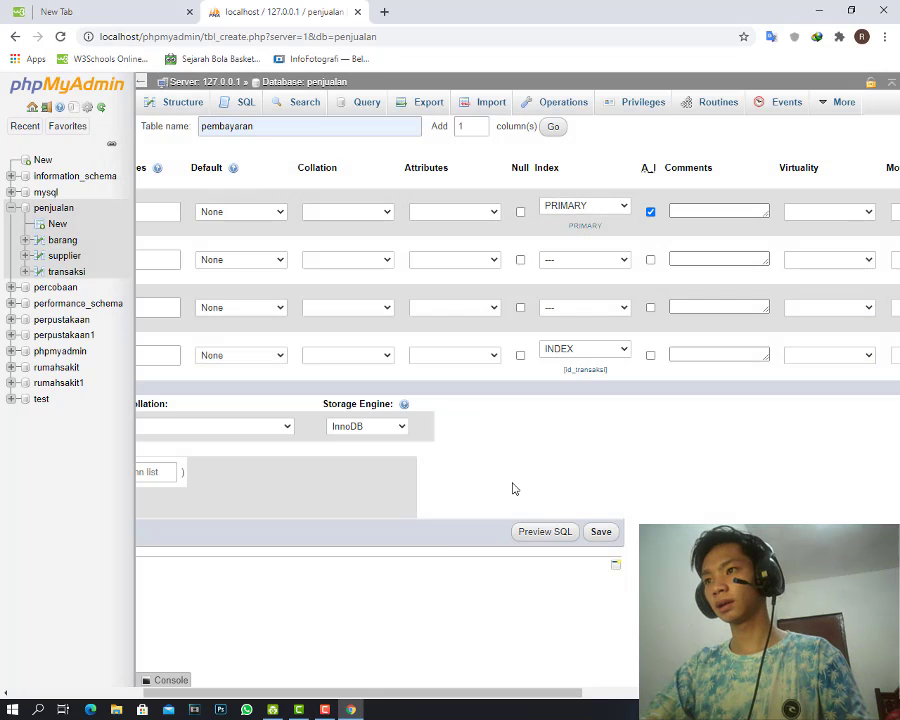
pyautogui.moveTo(404, 694); pyautogui.dragTo(274, 688)
pyautogui.click(828, 531)
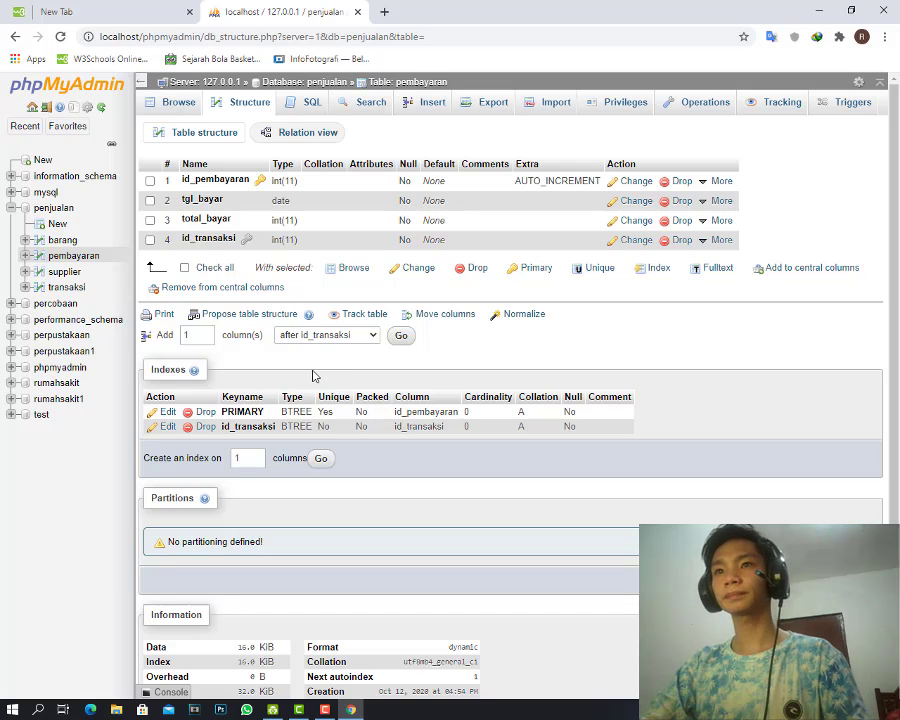
# Start another new table in the penjualan database and name it pembeli.
pyautogui.click(57, 225)
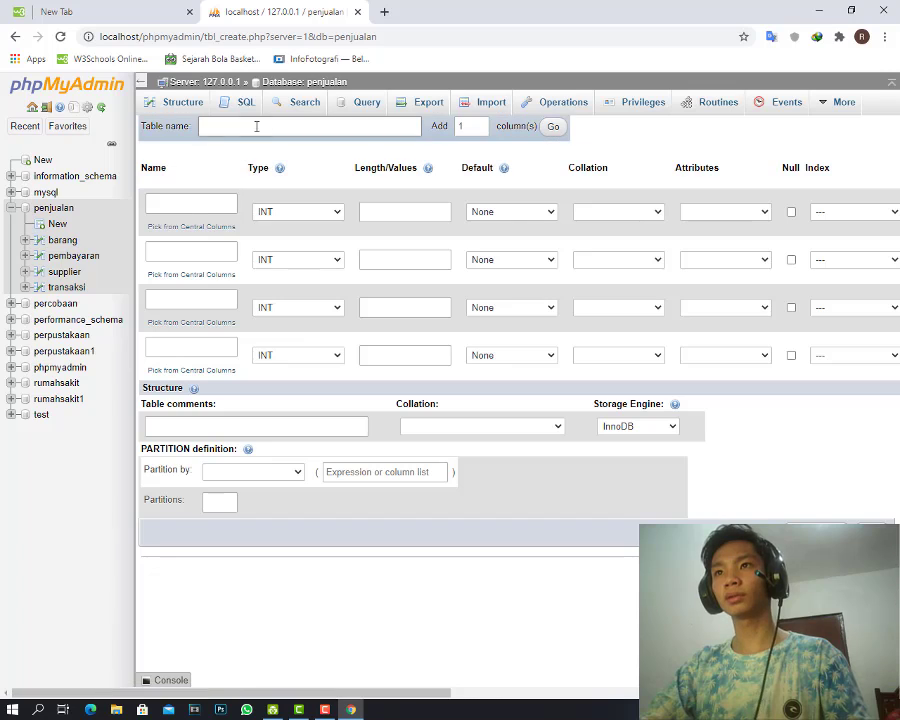
pyautogui.click(256, 126)
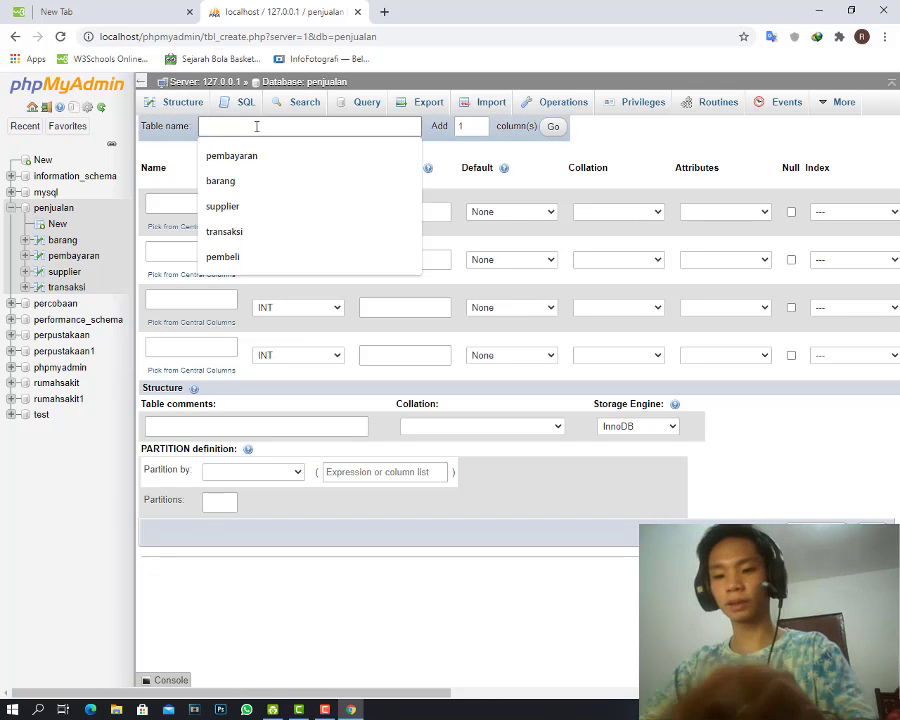
pyautogui.write('pemb')
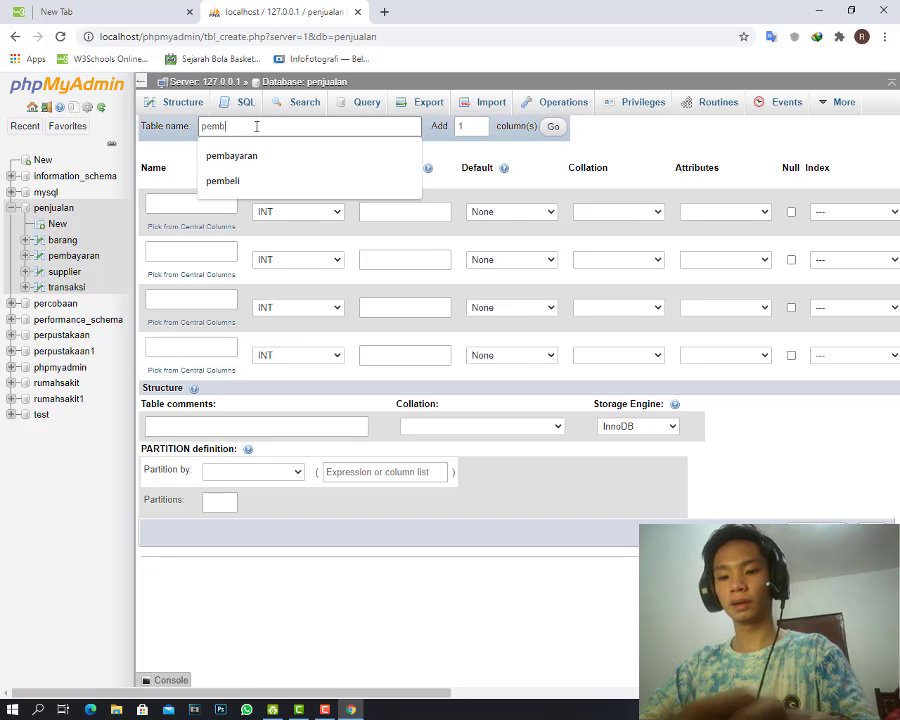
pyautogui.write('eli')
# Name the four columns of the pembeli table id_pembeli, nama_pembeli, jk and no_telp.
pyautogui.click(183, 205)
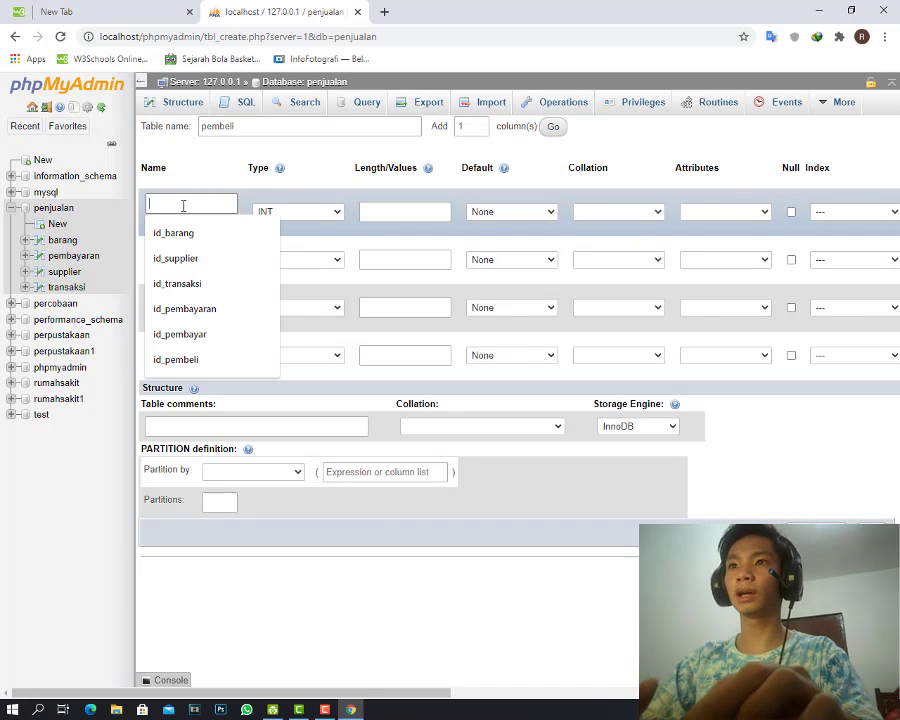
pyautogui.write('id_pembayar')
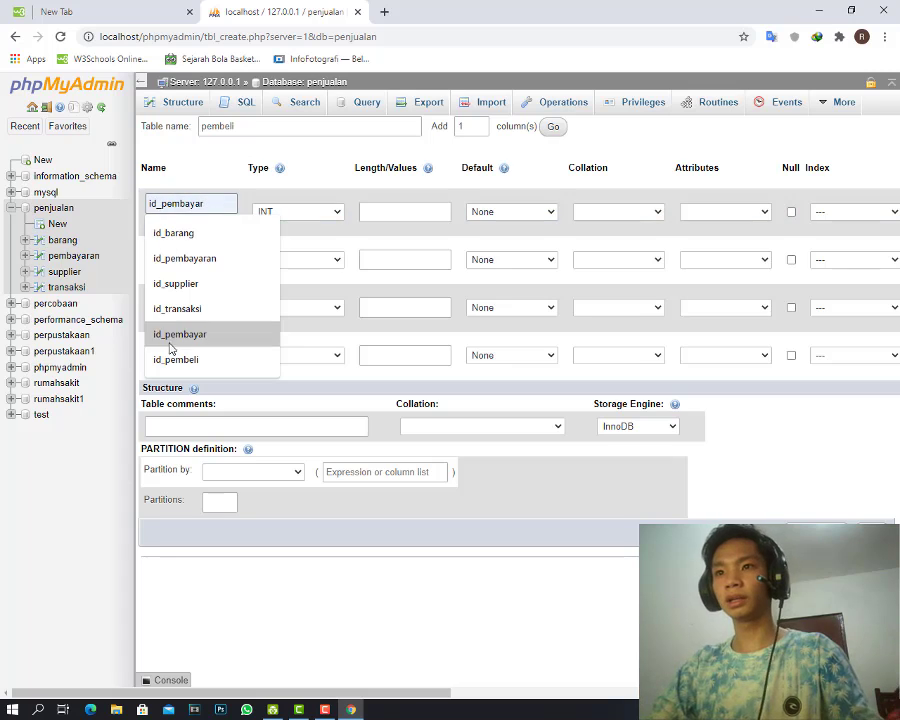
pyautogui.click(176, 358)
pyautogui.click(176, 257)
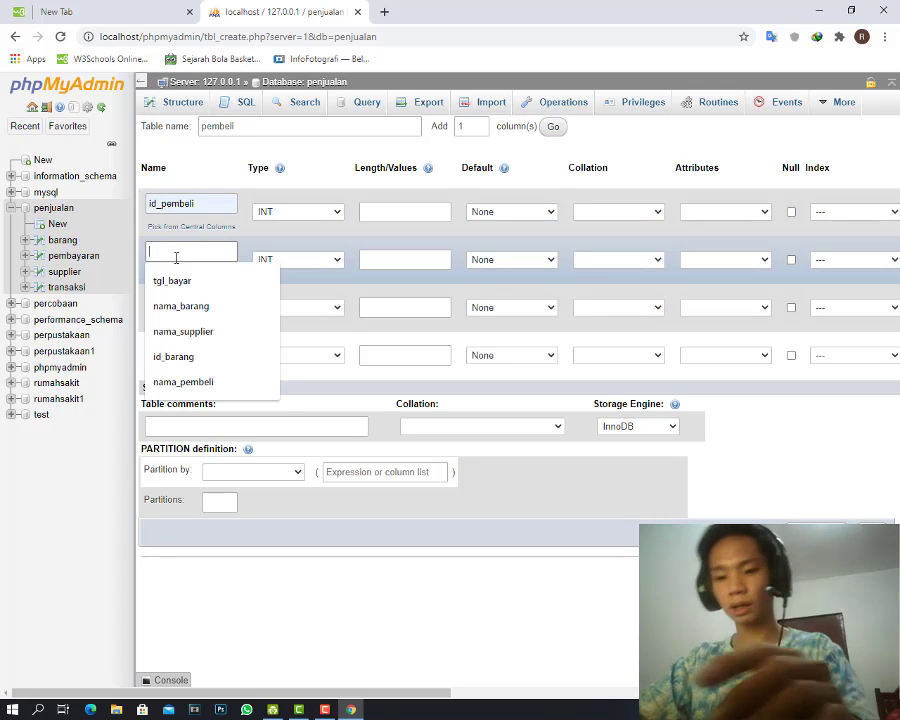
pyautogui.write('nama_pembeli')
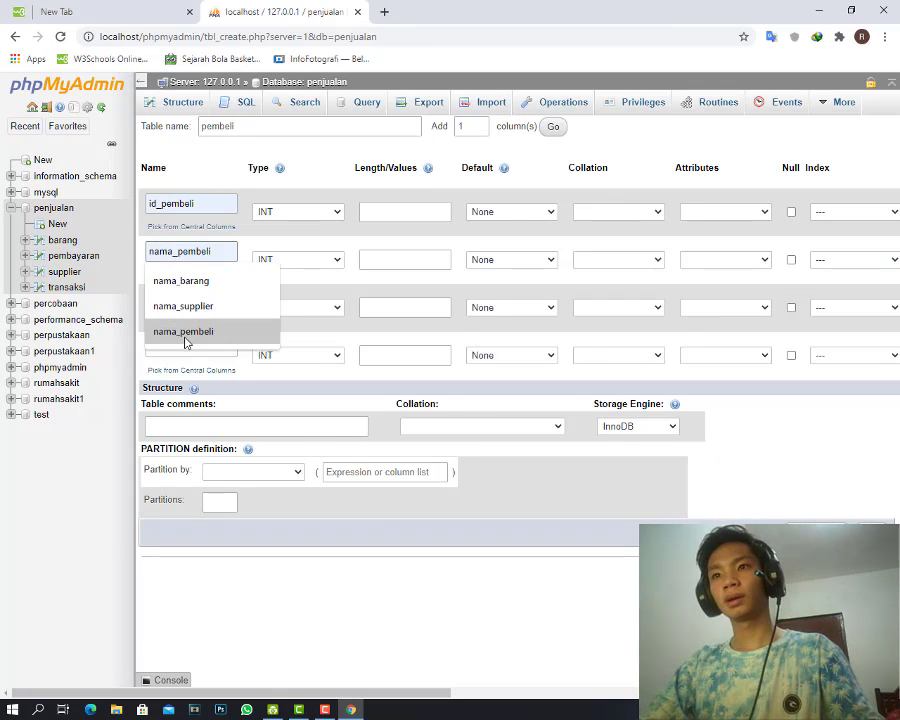
pyautogui.click(186, 333)
pyautogui.click(185, 302)
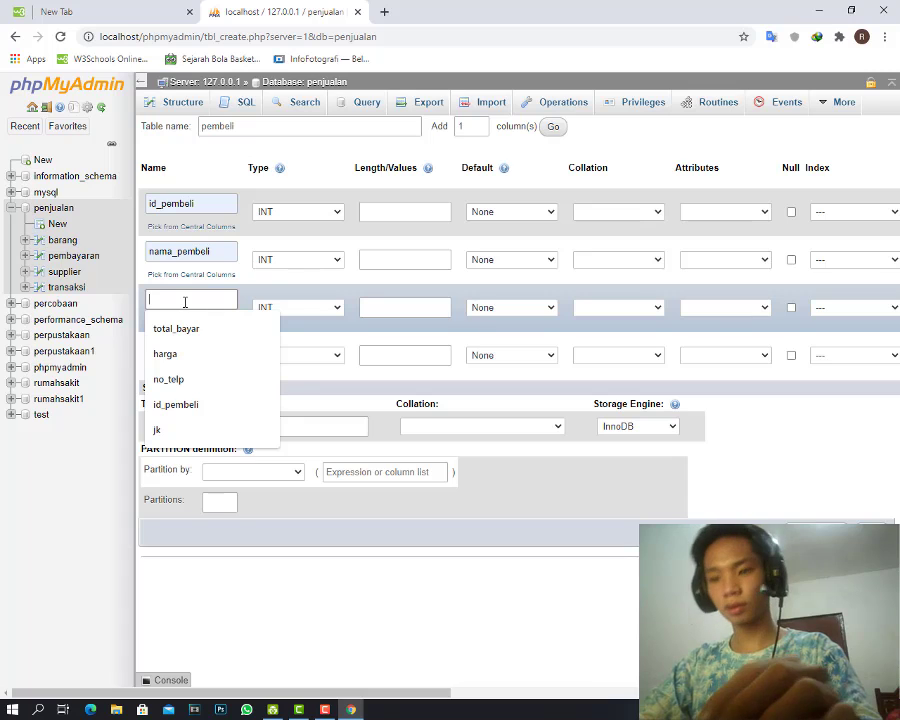
pyautogui.write('jk')
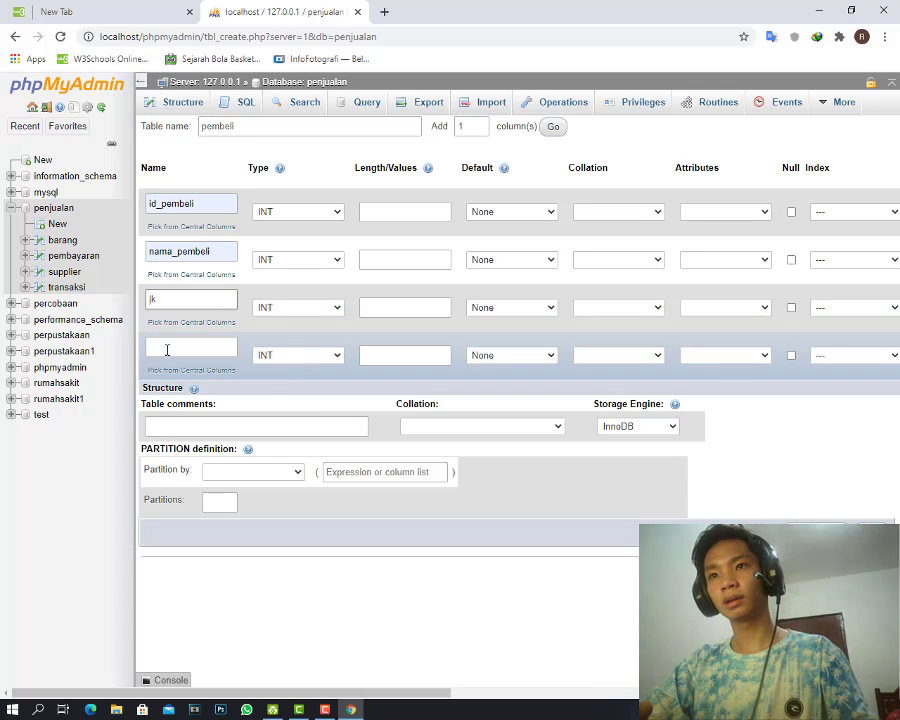
pyautogui.click(167, 350)
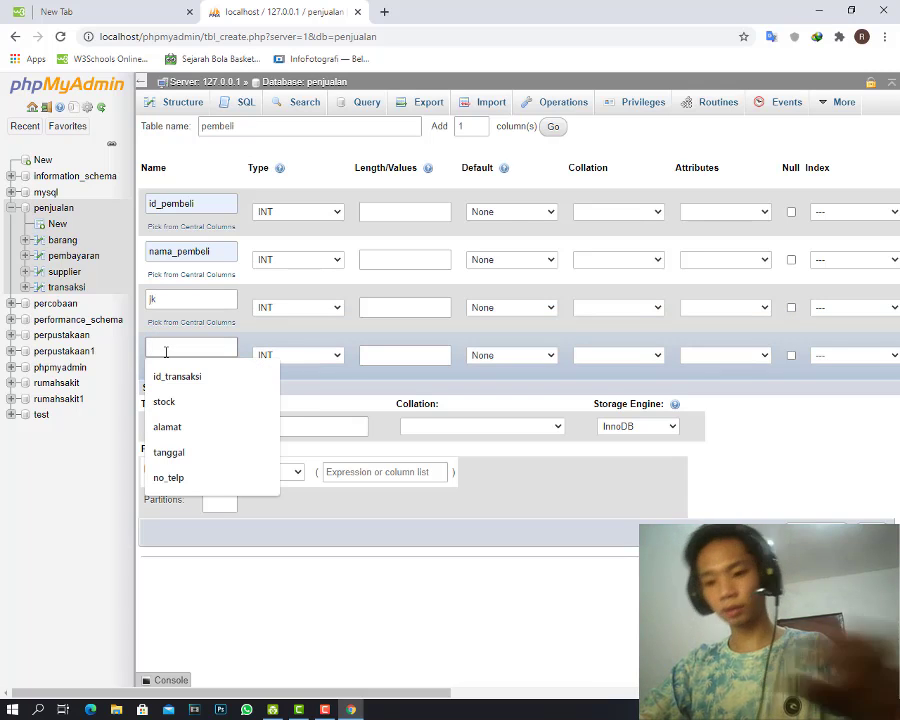
pyautogui.write('no_telp')
pyautogui.click(165, 377)
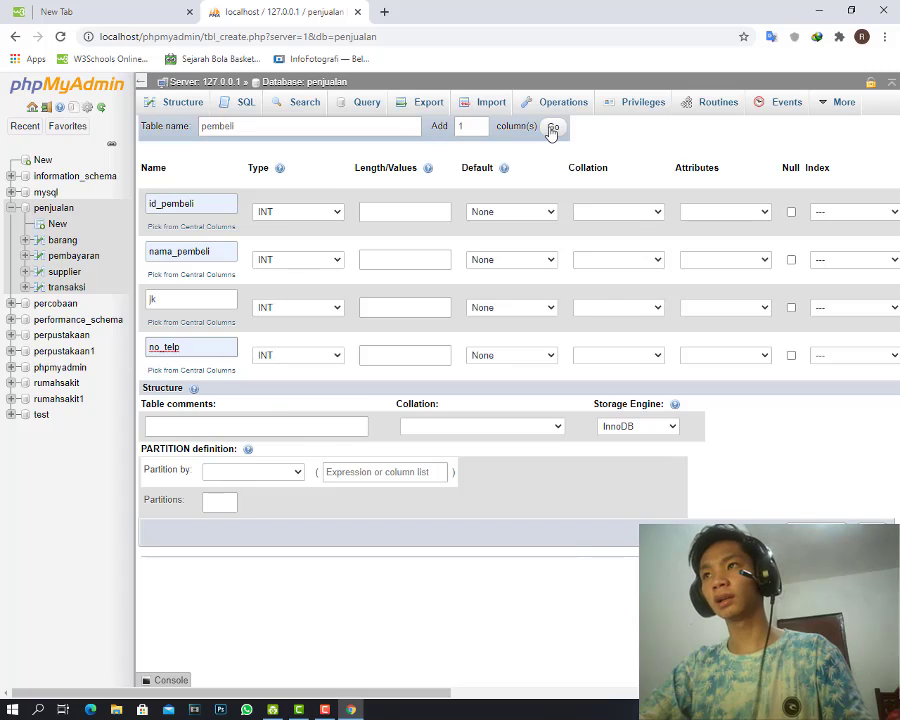
# Add one more column to the pembeli table and name it alamat.
pyautogui.click(550, 128)
pyautogui.click(166, 394)
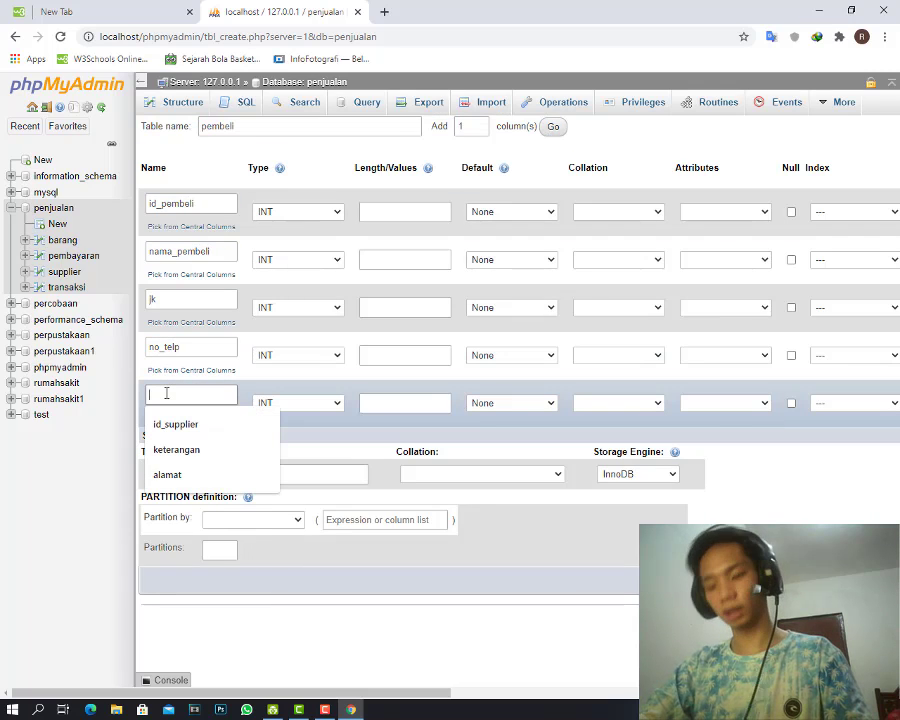
pyautogui.write('a')
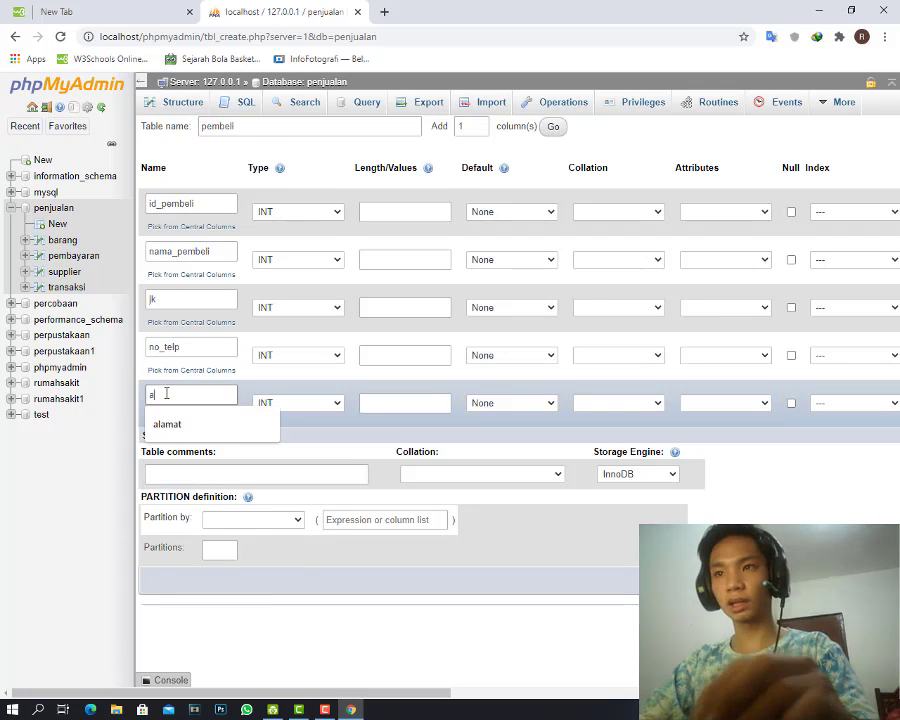
pyautogui.write('lamat')
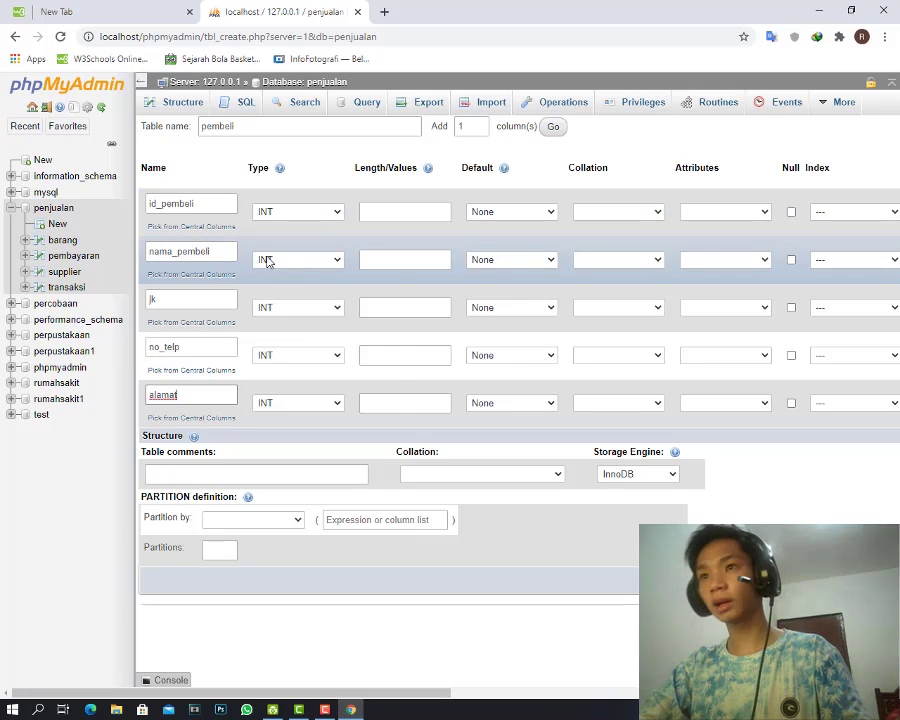
# Set the data type of nama_pembeli to VARCHAR and of jk to CHAR in the pembeli table.
pyautogui.click(263, 259)
pyautogui.click(266, 288)
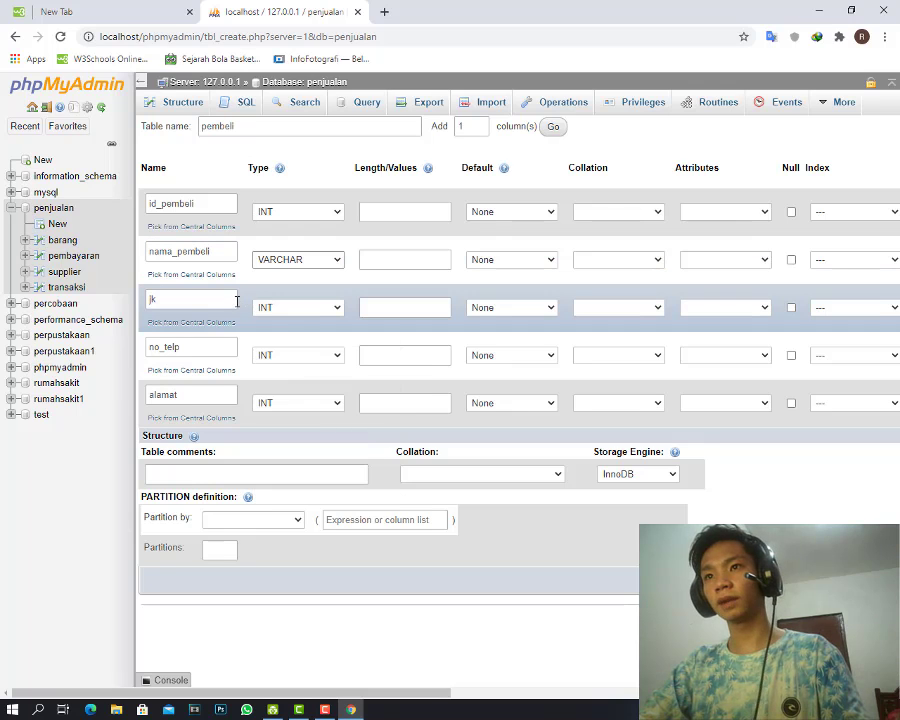
pyautogui.click(294, 313)
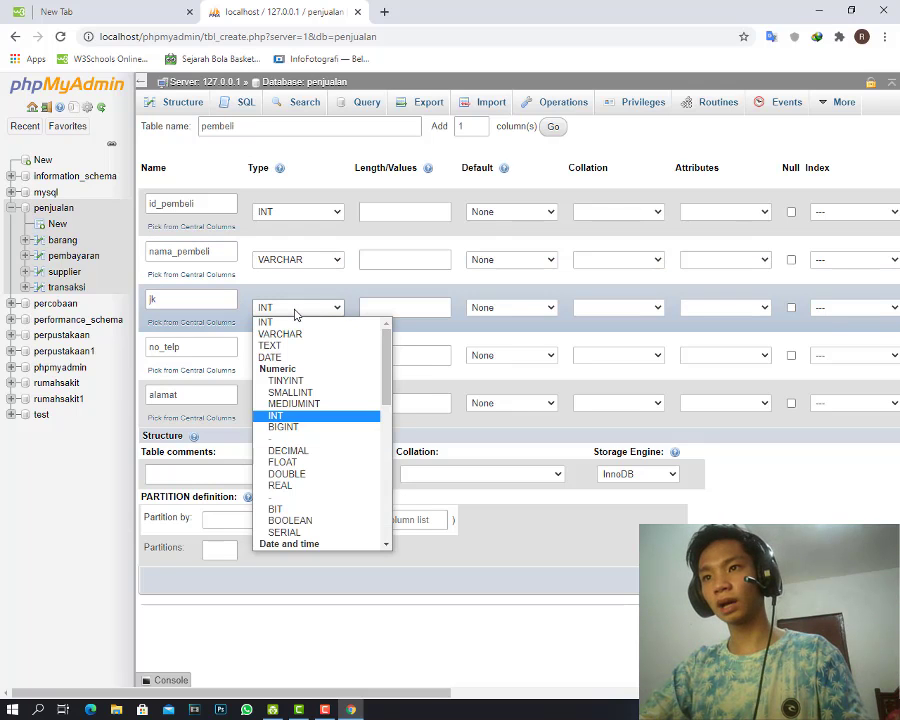
pyautogui.scroll(-5, 290, 450)
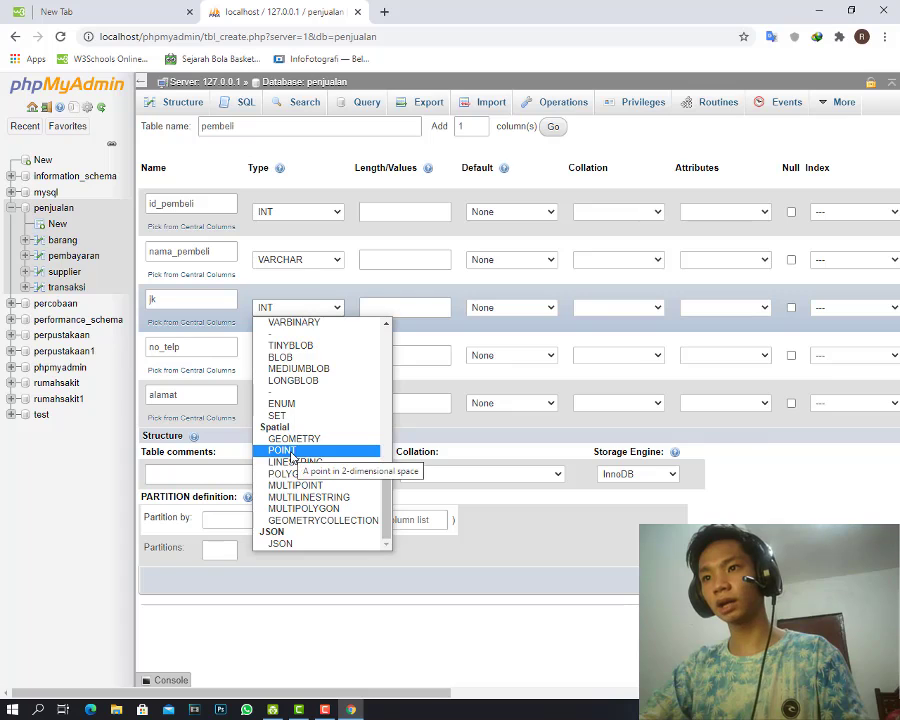
pyautogui.scroll(3, 290, 457)
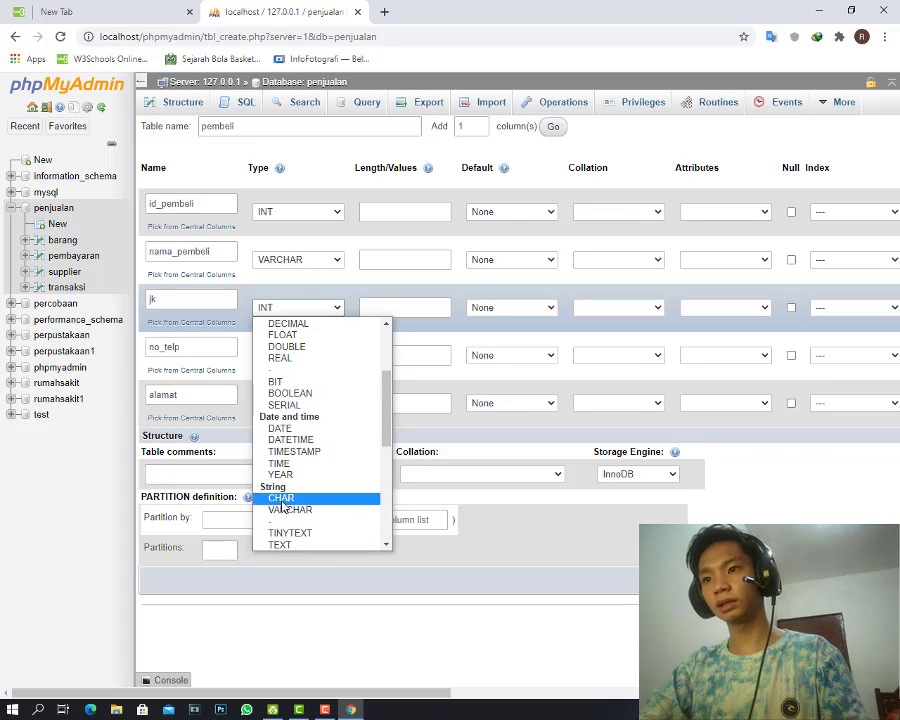
pyautogui.click(283, 500)
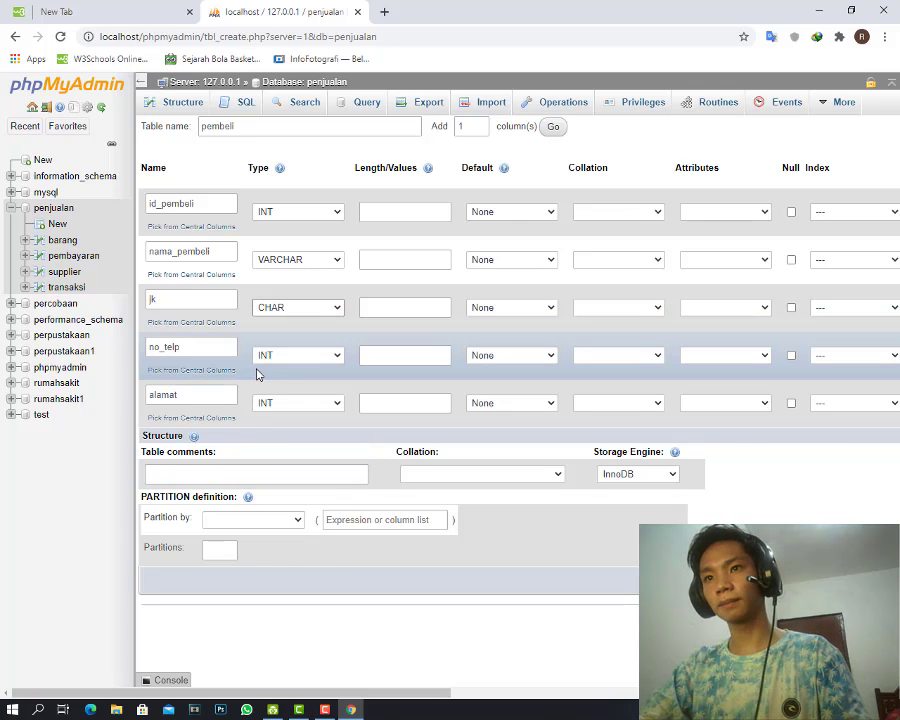
# Set the data type of no_telp to CHAR and of alamat to VARCHAR.
pyautogui.click(307, 356)
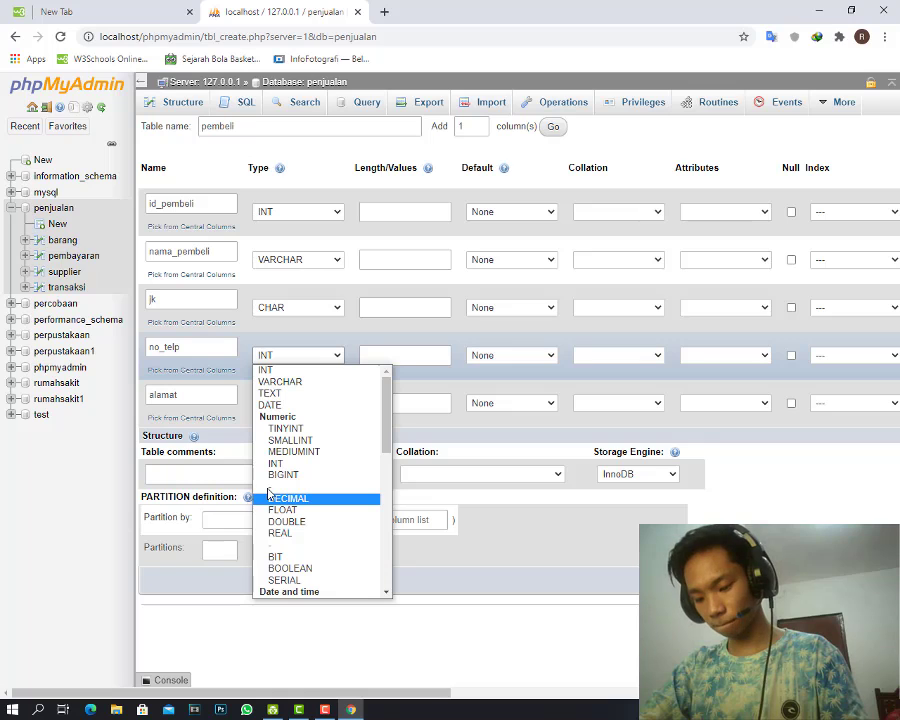
pyautogui.scroll(-3, 268, 492)
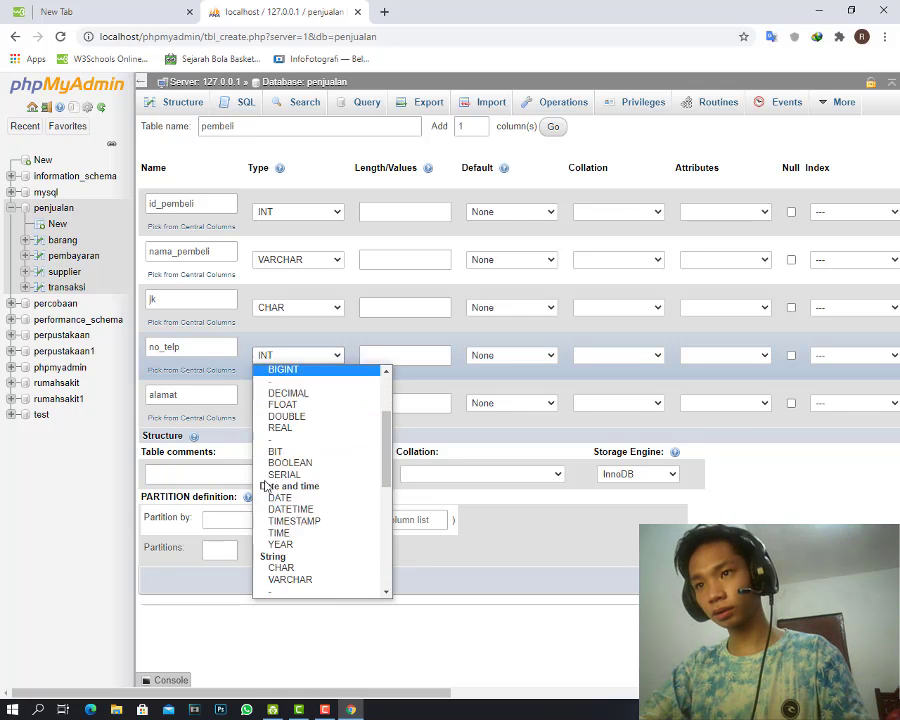
pyautogui.click(275, 530)
pyautogui.click(392, 357)
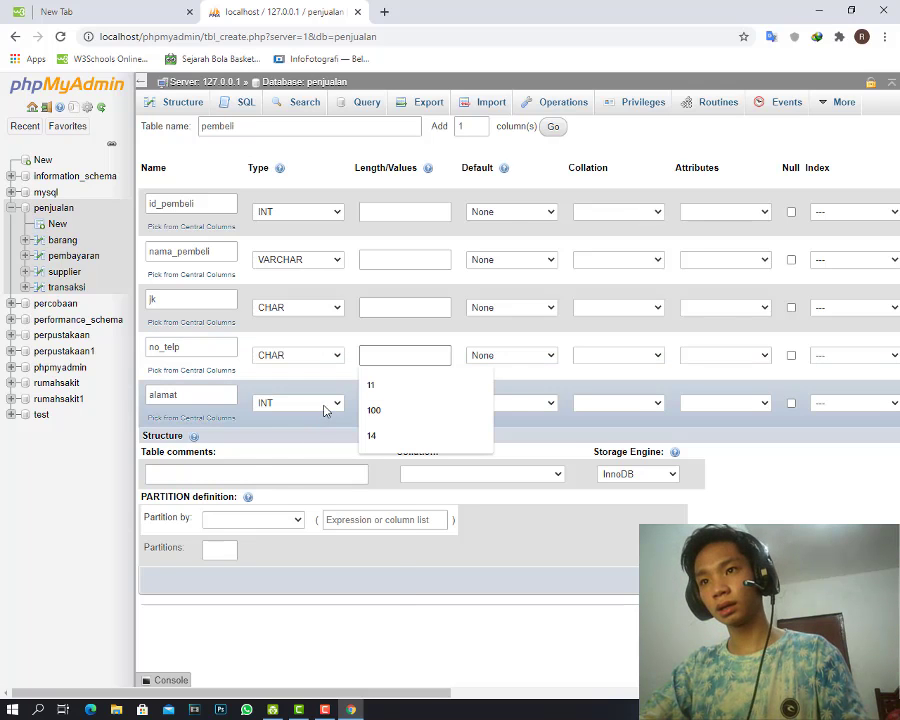
pyautogui.click(324, 410)
pyautogui.click(306, 428)
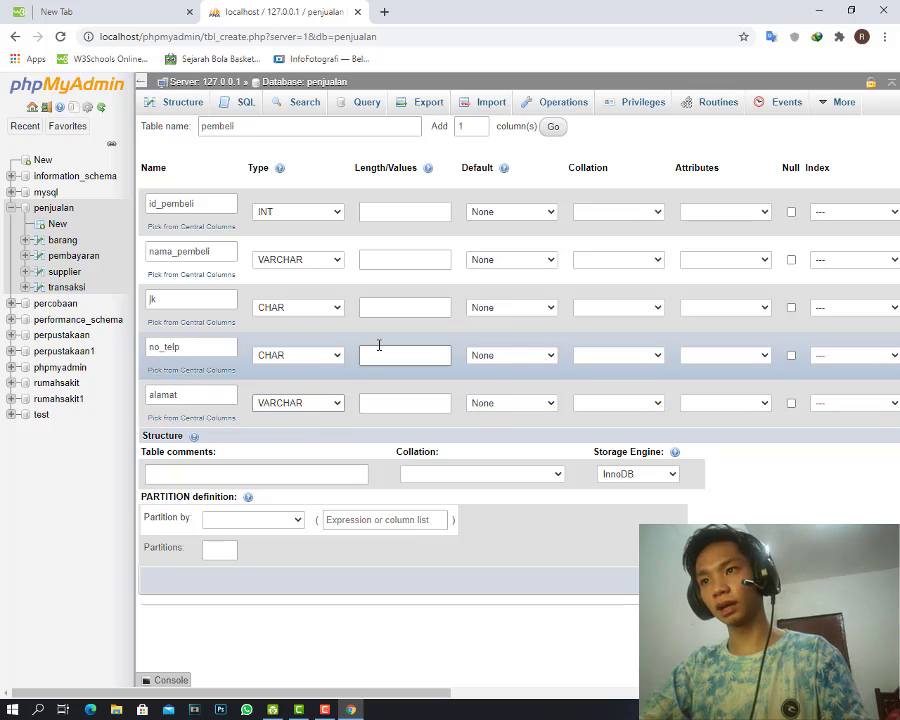
# Set the column lengths to 1 for jk, 14 for no_telp and 50 for alamat.
pyautogui.click(373, 355)
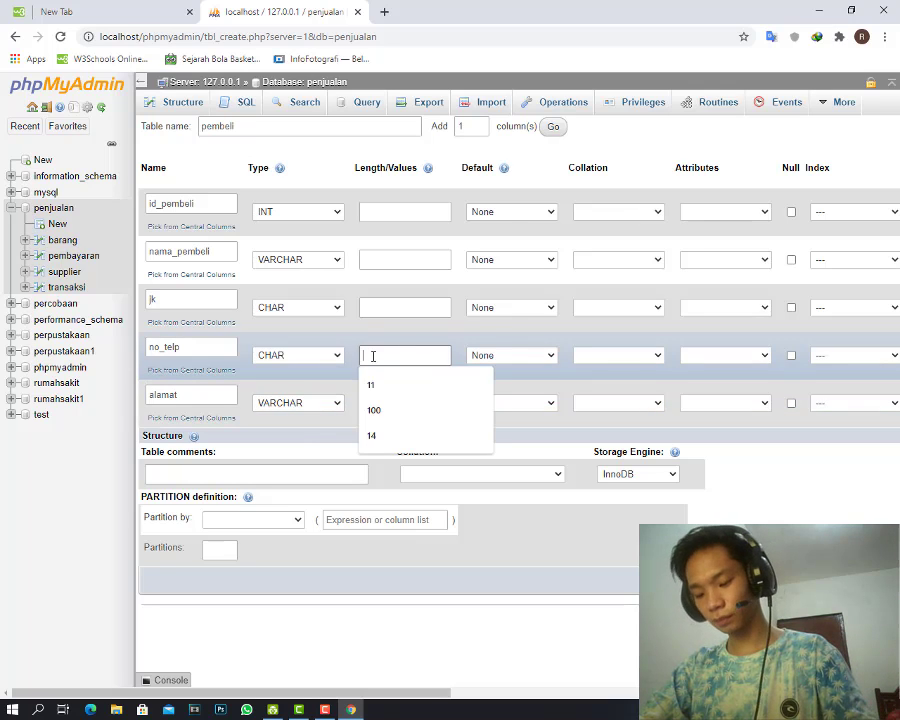
pyautogui.click(386, 305)
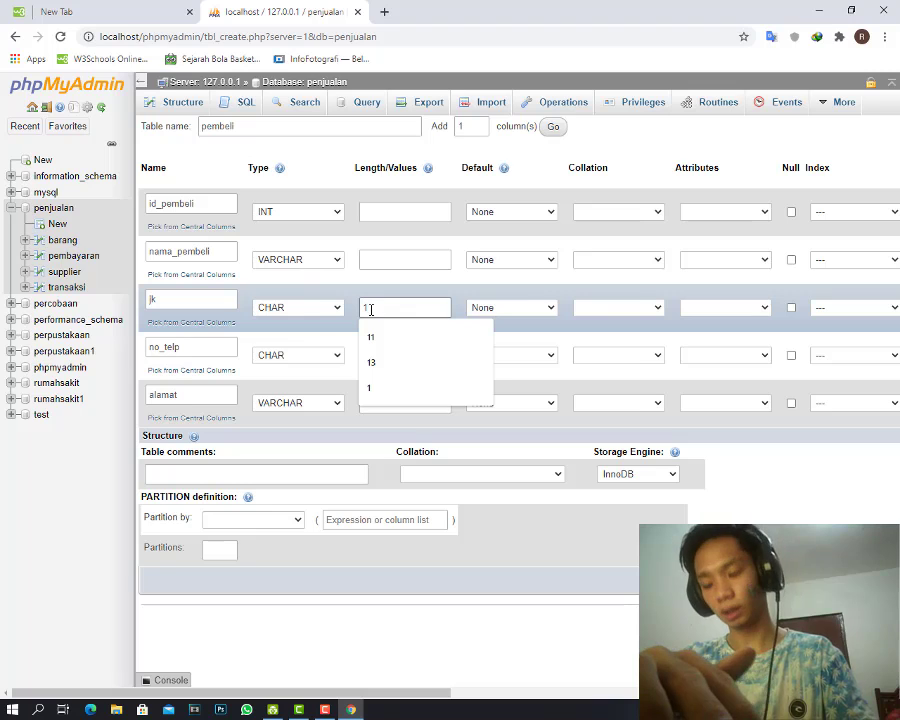
pyautogui.write('1')
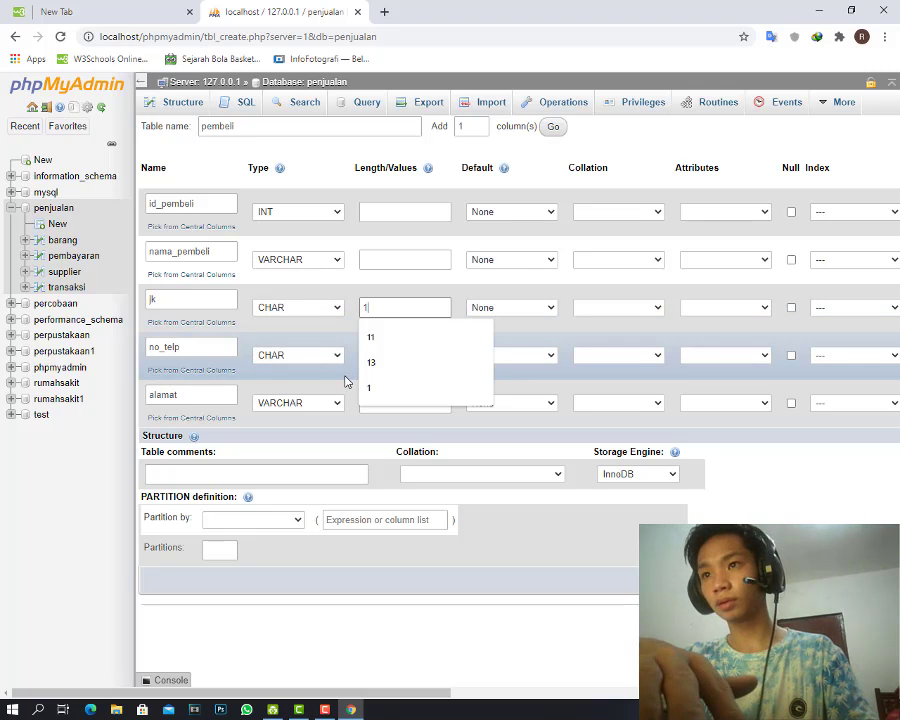
pyautogui.click(373, 353)
pyautogui.write('14')
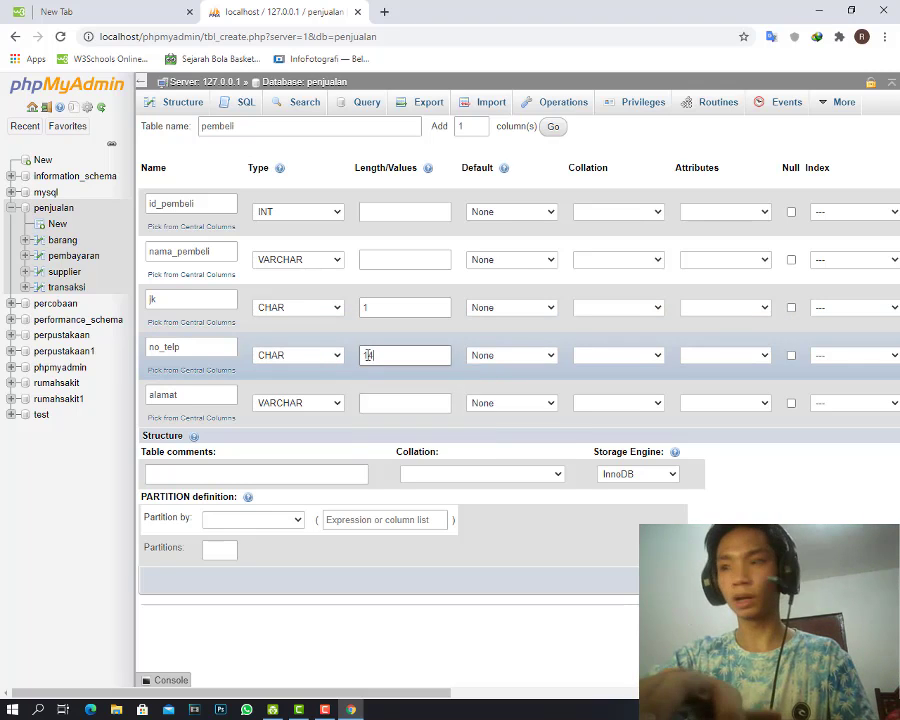
pyautogui.click(378, 403)
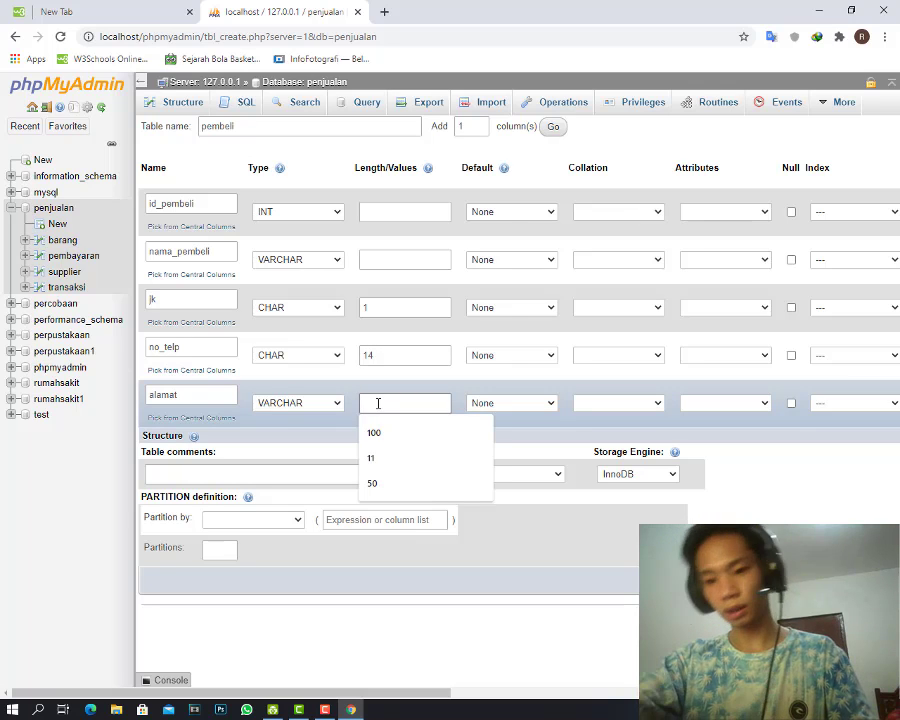
pyautogui.write('50')
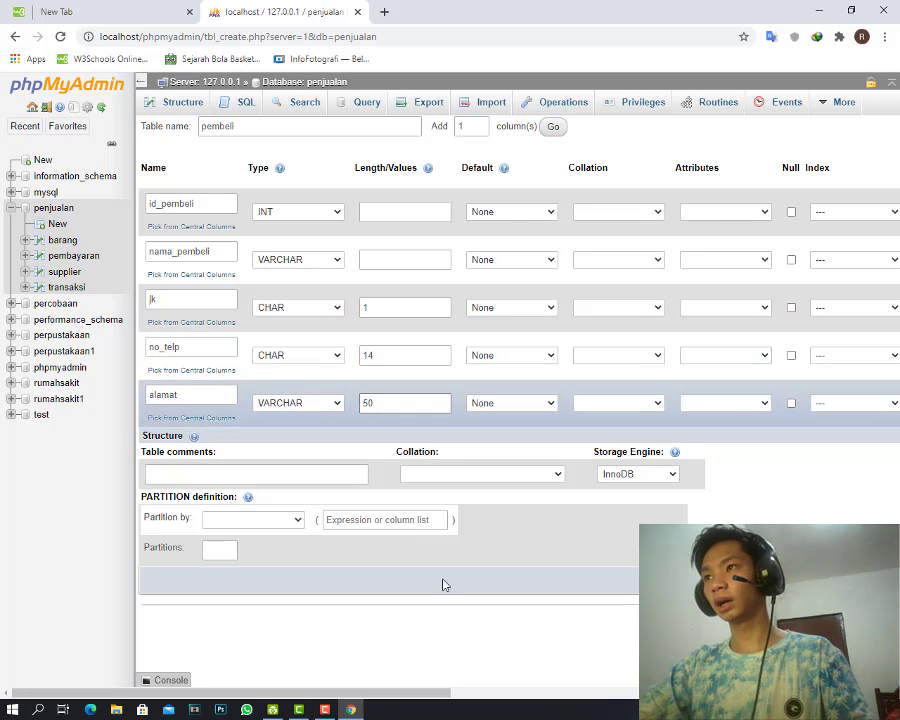
# Make id_pembeli the auto-incrementing PRIMARY key of the pembeli table.
pyautogui.moveTo(352, 694); pyautogui.dragTo(452, 692)
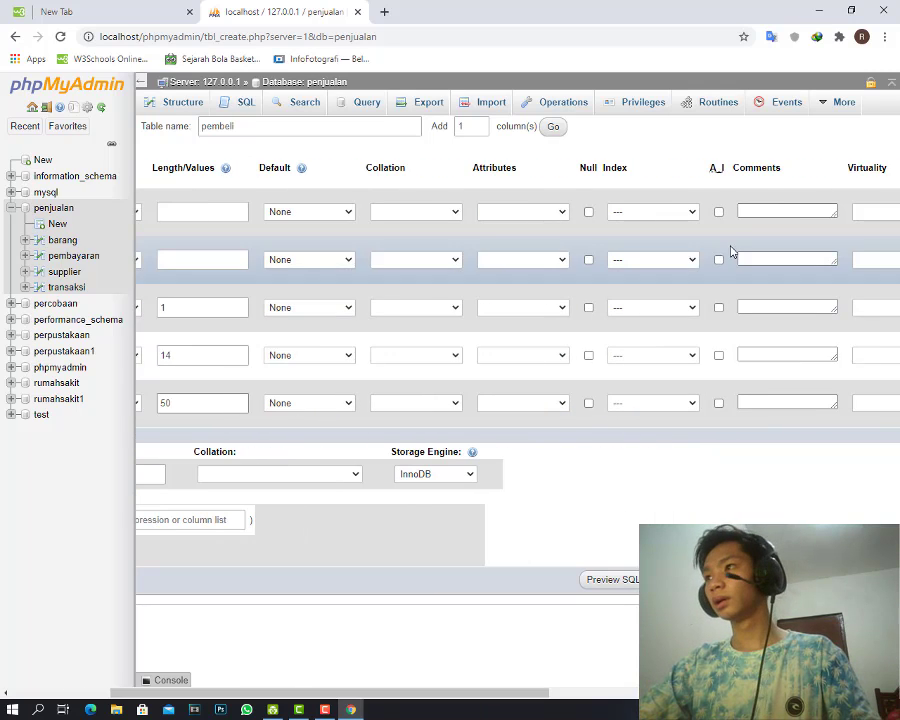
pyautogui.click(719, 212)
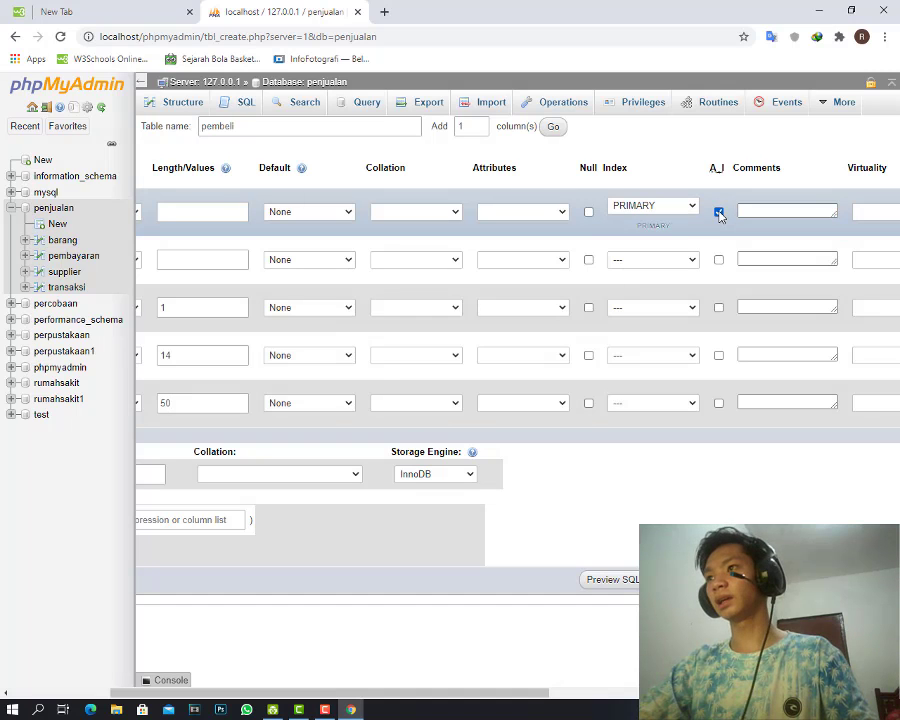
pyautogui.moveTo(320, 694)
pyautogui.mouseDown()
pyautogui.moveTo(207, 692)
pyautogui.moveTo(323, 680)
pyautogui.mouseUp()
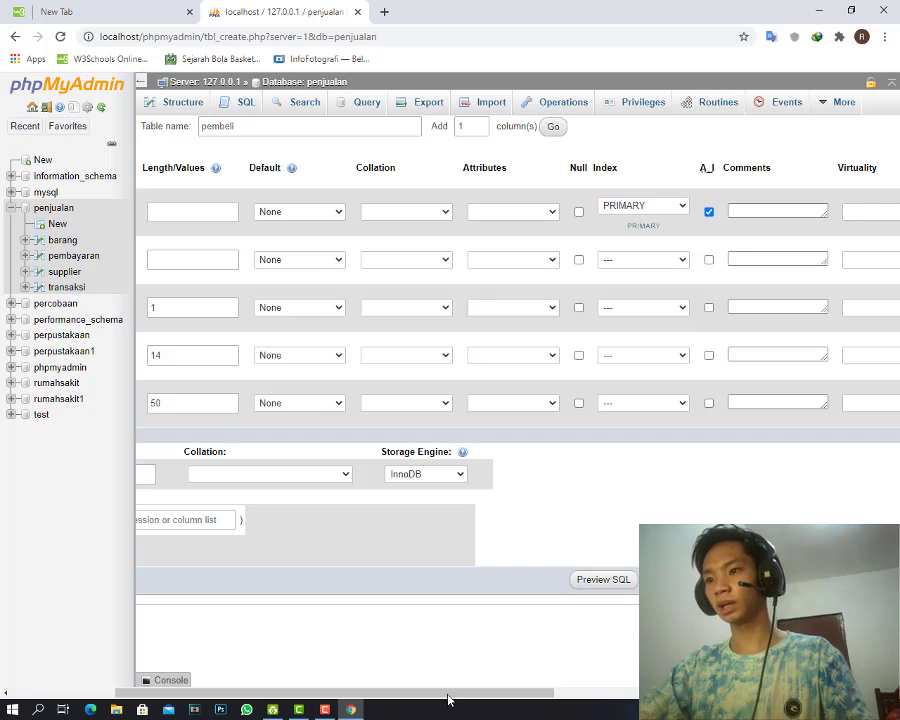
pyautogui.moveTo(438, 698); pyautogui.dragTo(325, 698)
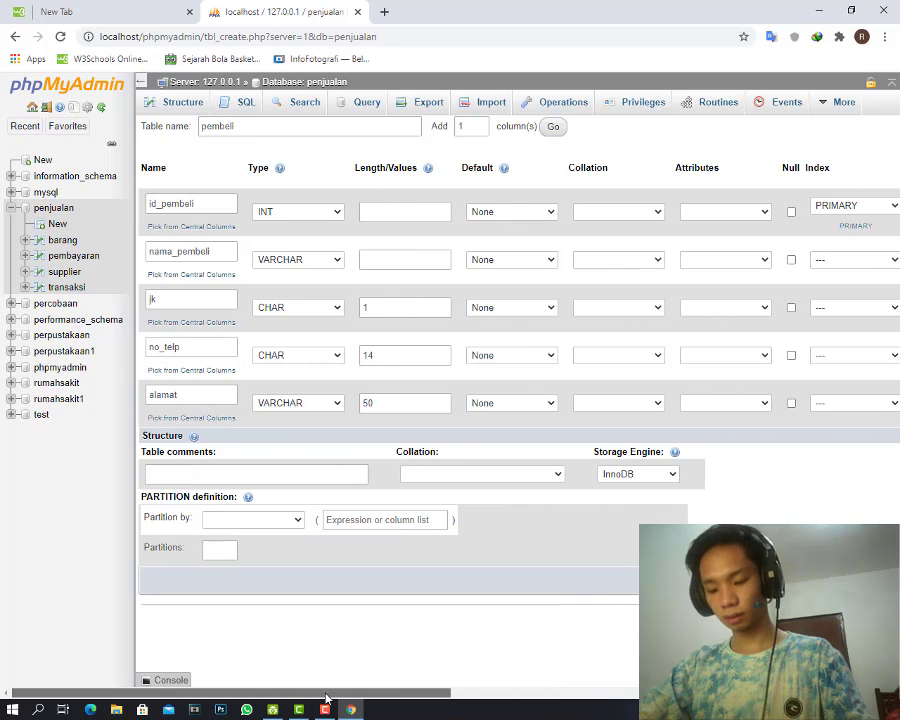
# Set the length of nama_pembeli to 30 and save the pembeli table.
pyautogui.moveTo(352, 690); pyautogui.dragTo(393, 674)
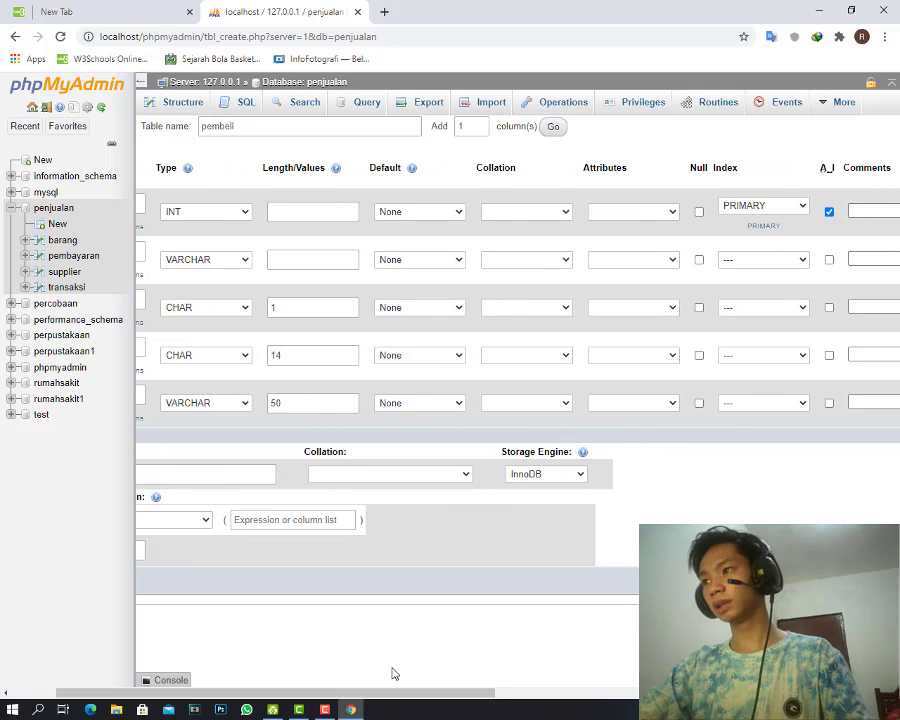
pyautogui.click(774, 581)
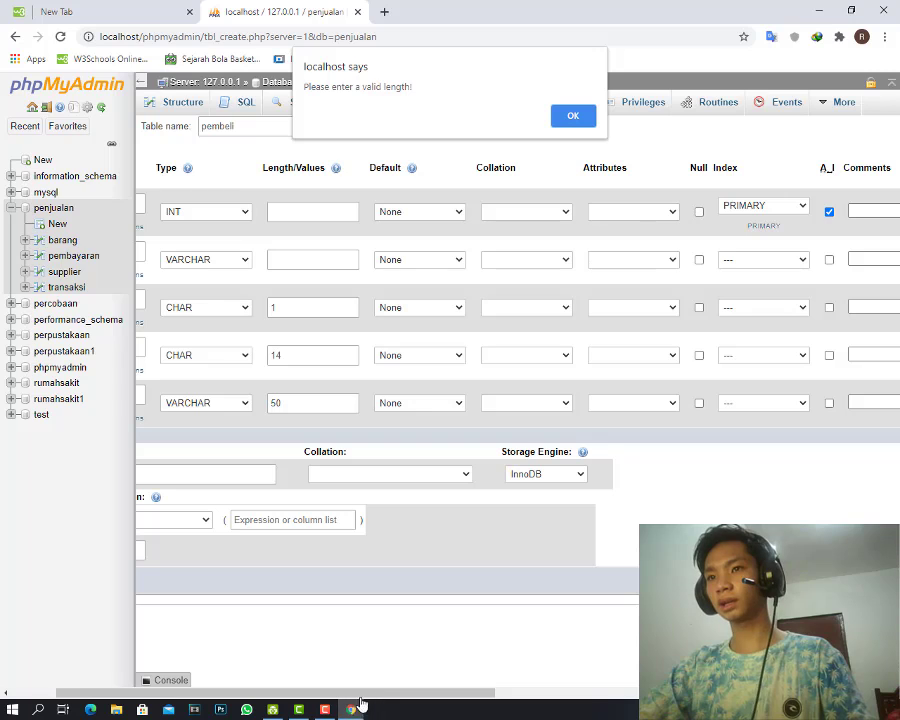
pyautogui.click(573, 117)
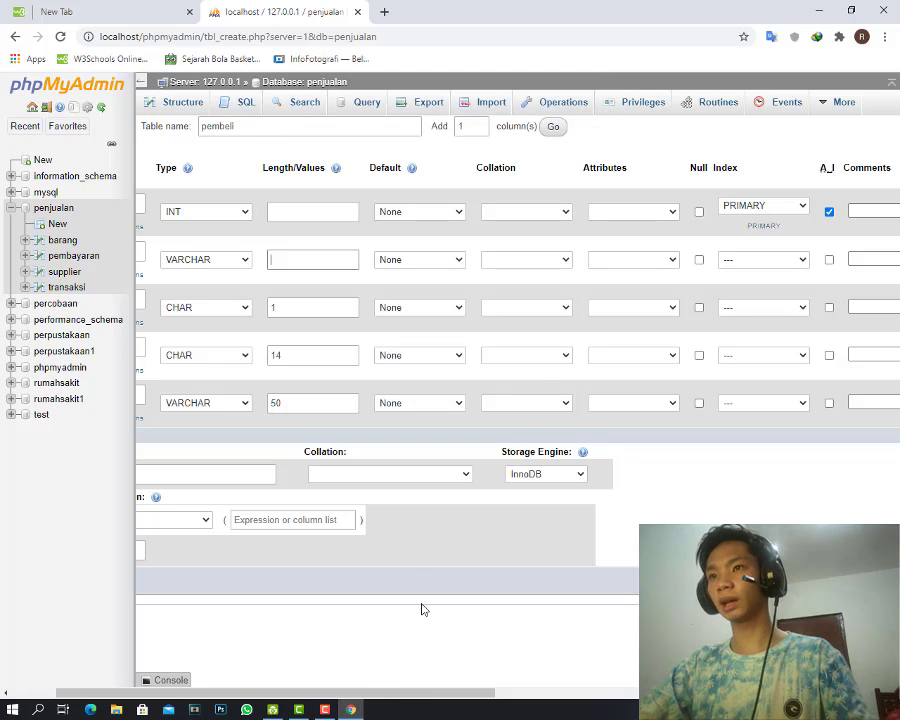
pyautogui.moveTo(369, 693); pyautogui.dragTo(323, 692)
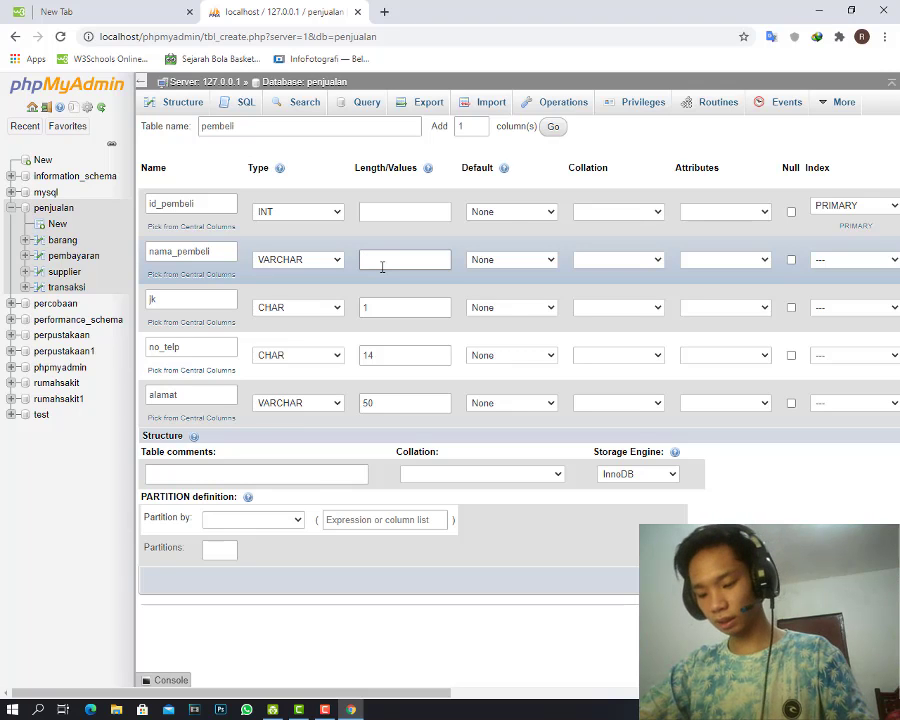
pyautogui.write('30')
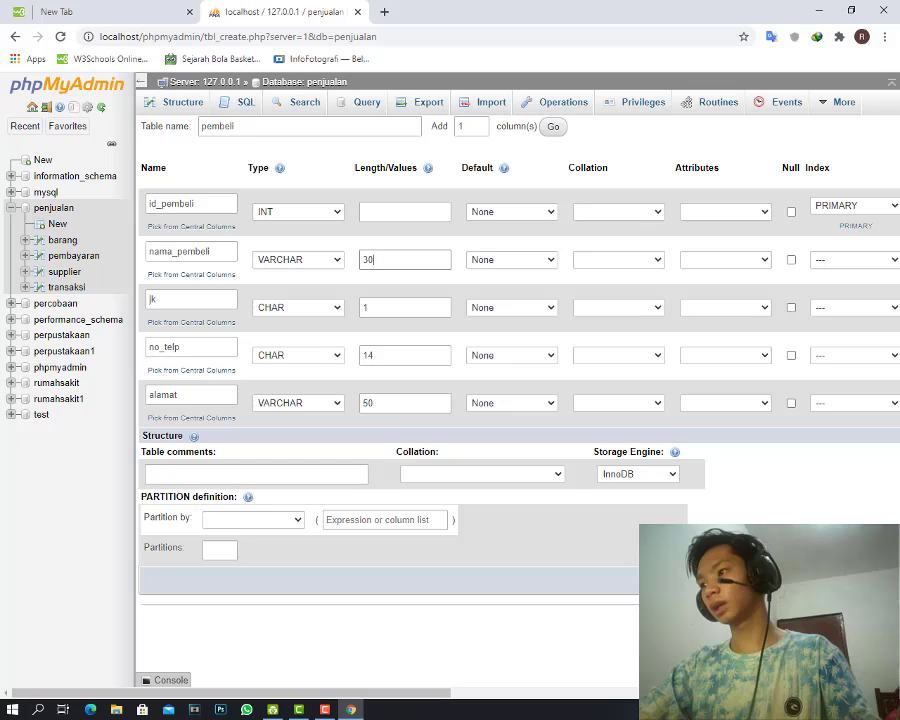
pyautogui.press('Return')
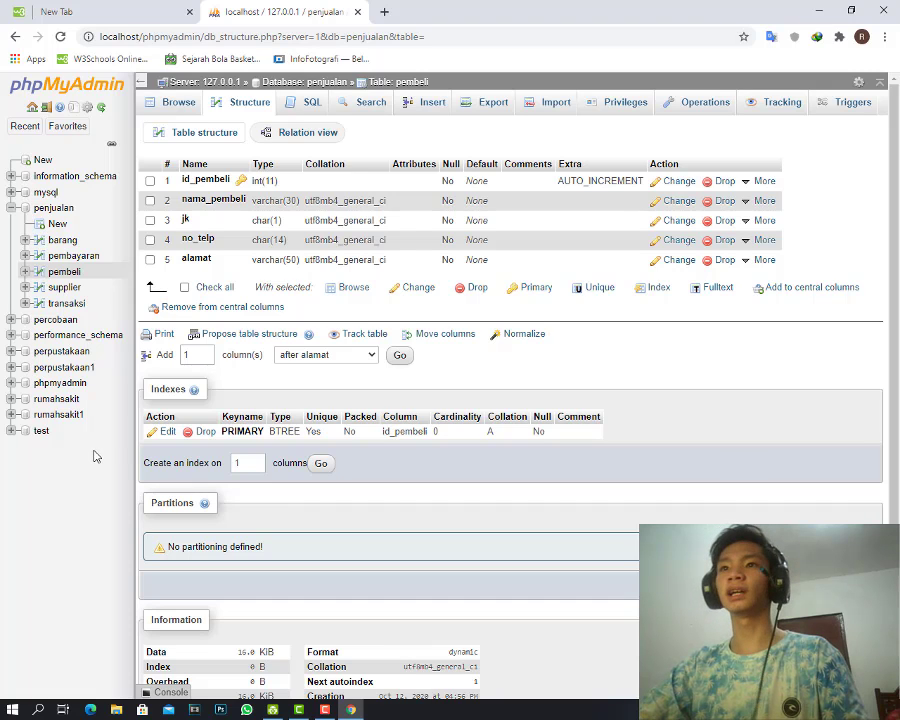
# Open the Designer view of the penjualan database.
pyautogui.click(67, 213)
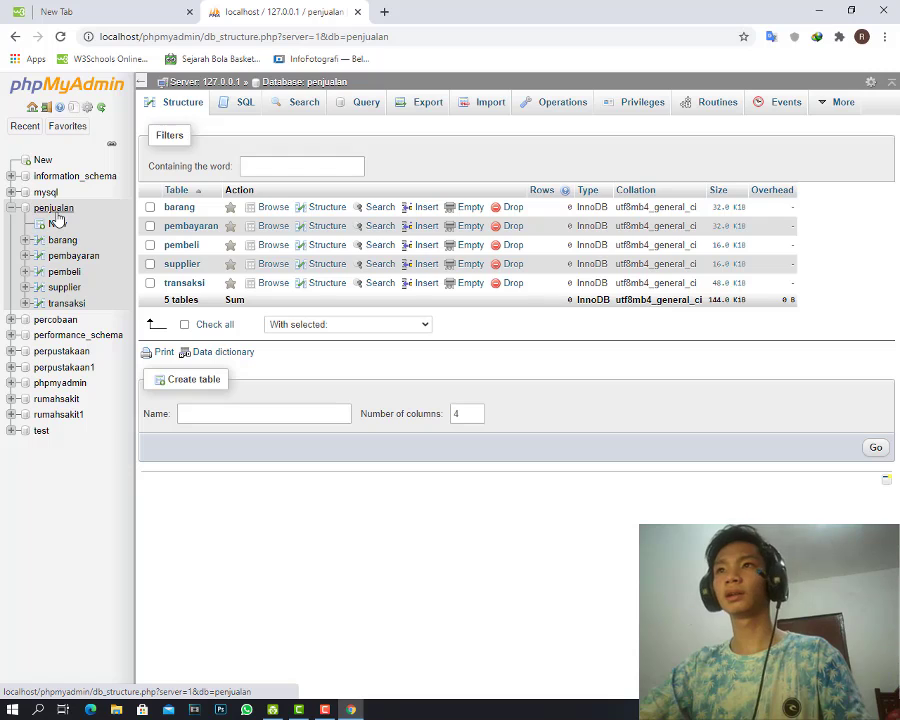
pyautogui.moveTo(824, 110)
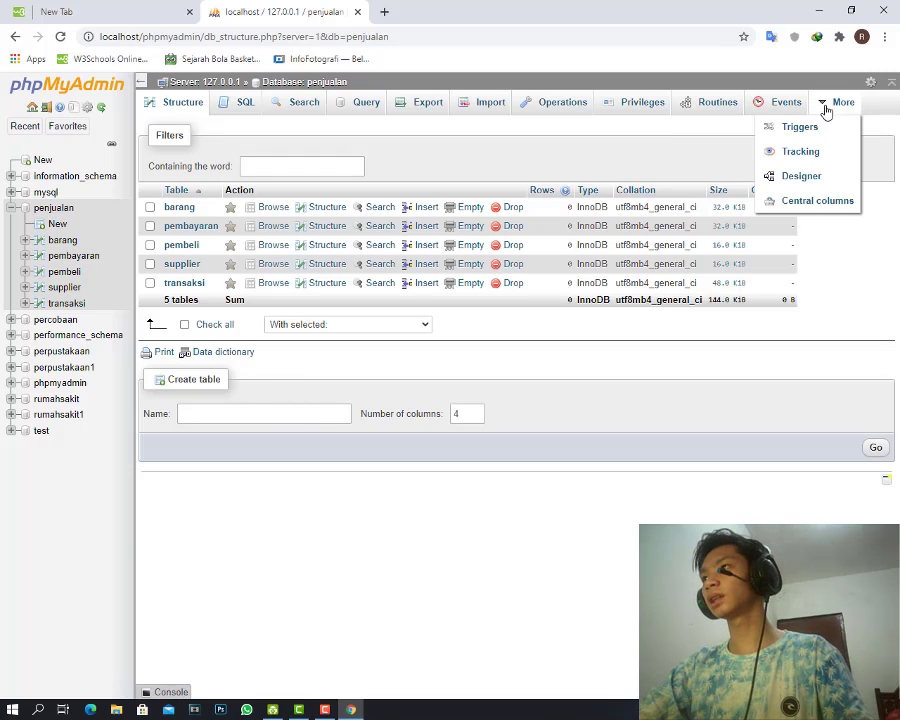
pyautogui.click(787, 178)
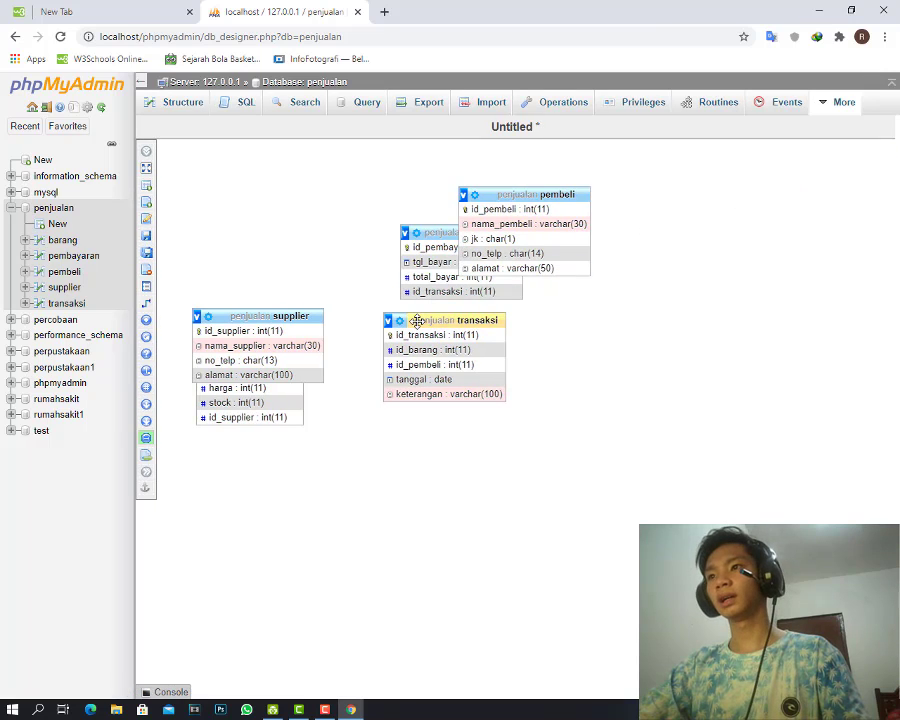
# Spread out the transaksi, pembeli, supplier and barang tables in the diagram so that none of them overlap.
pyautogui.moveTo(417, 320); pyautogui.dragTo(413, 366)
pyautogui.moveTo(503, 192); pyautogui.dragTo(239, 482)
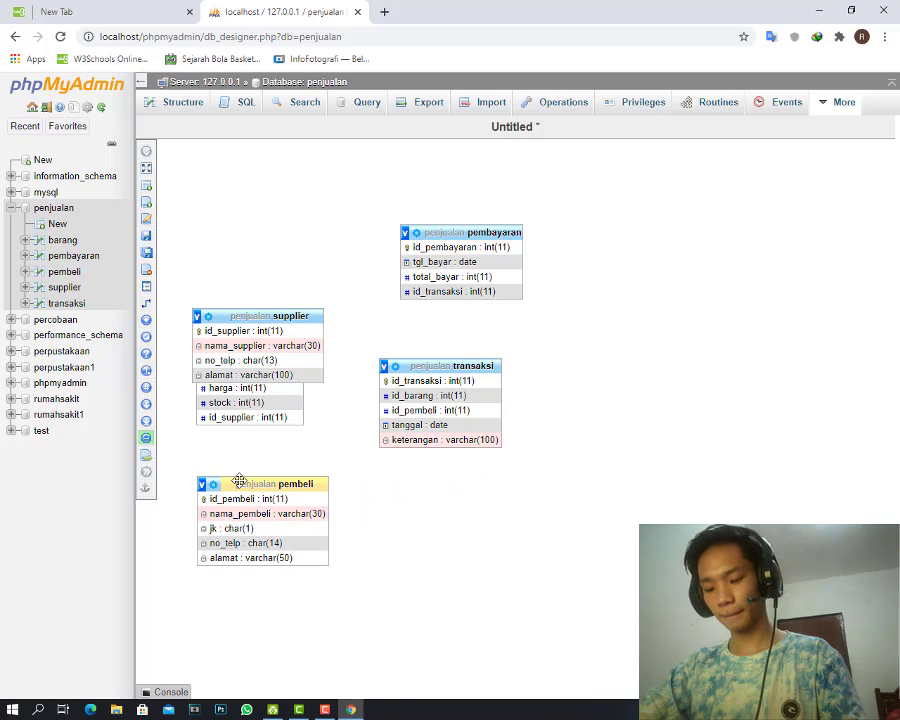
pyautogui.moveTo(239, 482); pyautogui.dragTo(628, 484)
pyautogui.moveTo(280, 313); pyautogui.dragTo(280, 487)
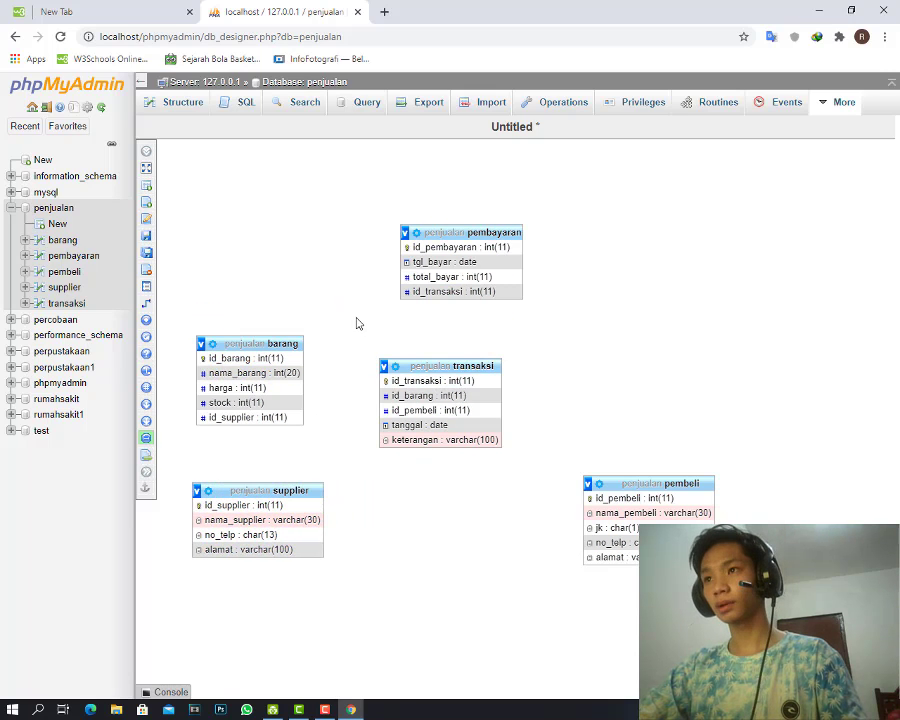
pyautogui.moveTo(258, 345); pyautogui.dragTo(268, 284)
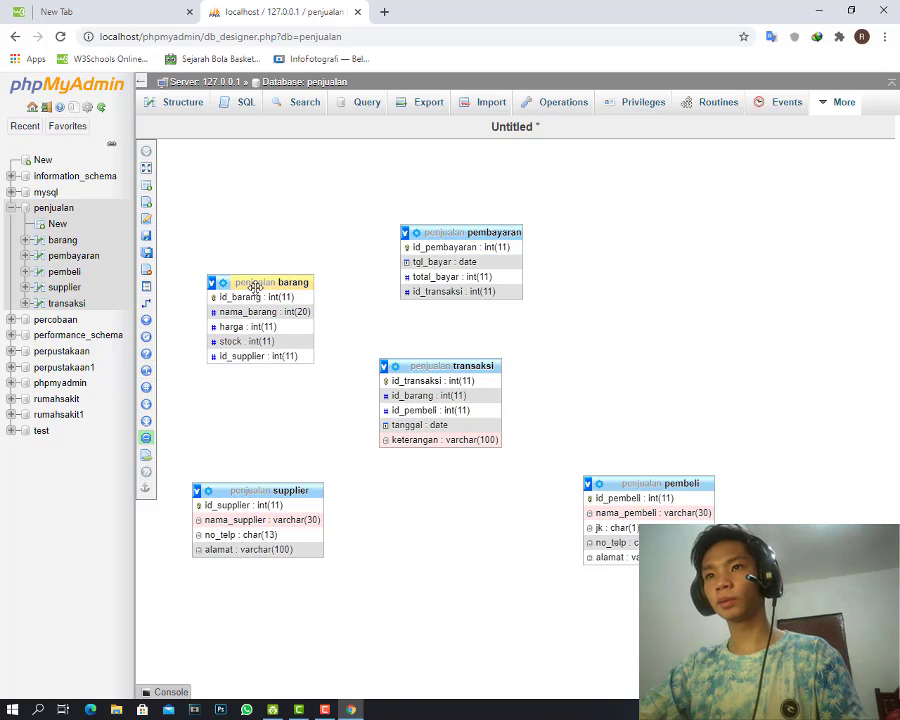
# Create a foreign key relationship from barang's id_barang to transaksi's id_barang, with CASCADE on delete and on update.
pyautogui.moveTo(147, 308)
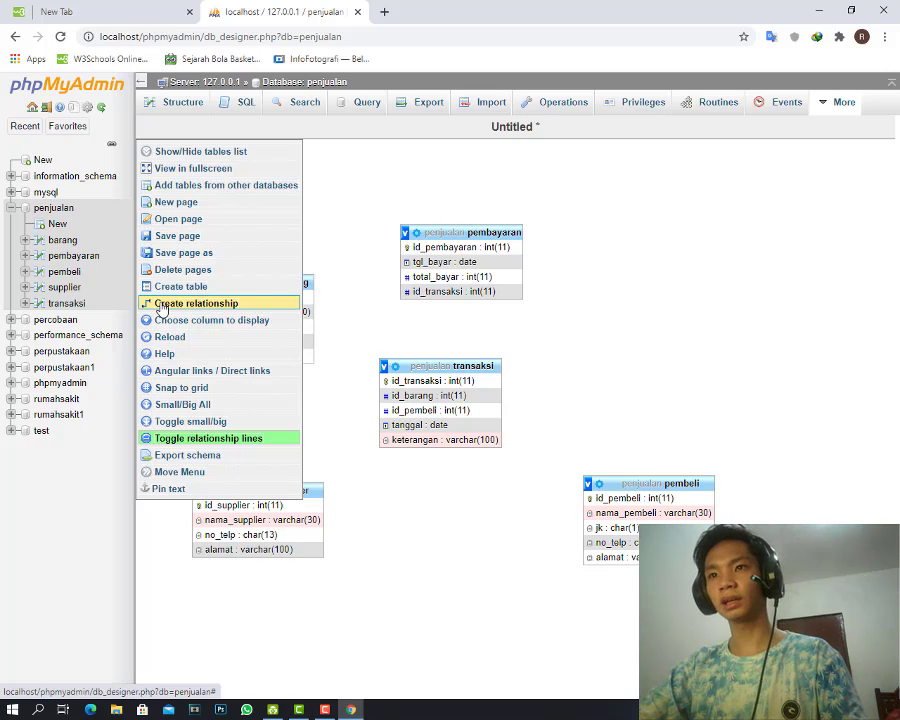
pyautogui.click(163, 305)
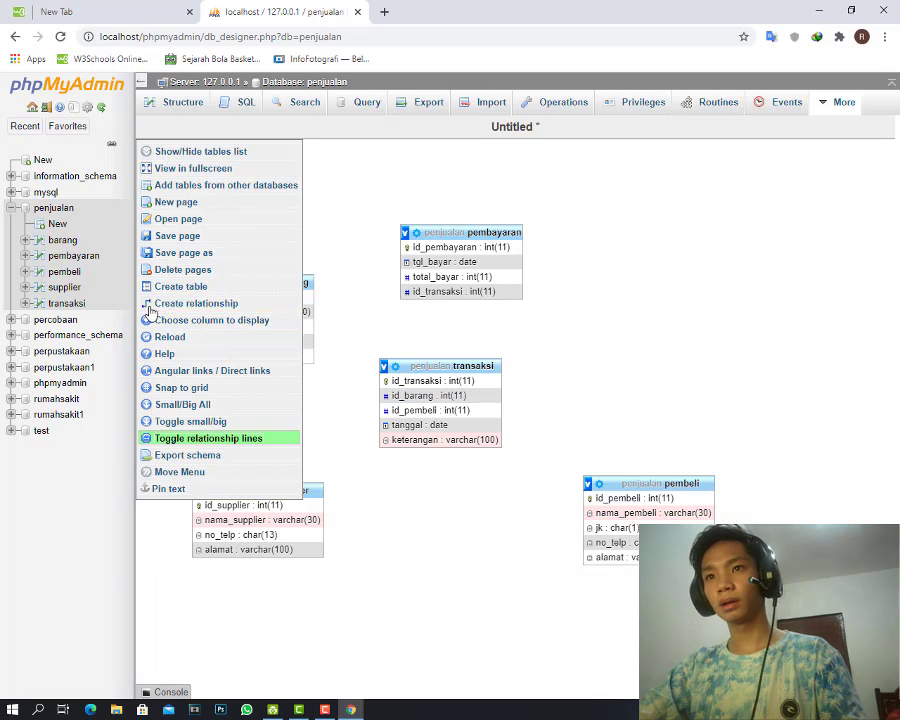
pyautogui.click(152, 306)
pyautogui.click(289, 299)
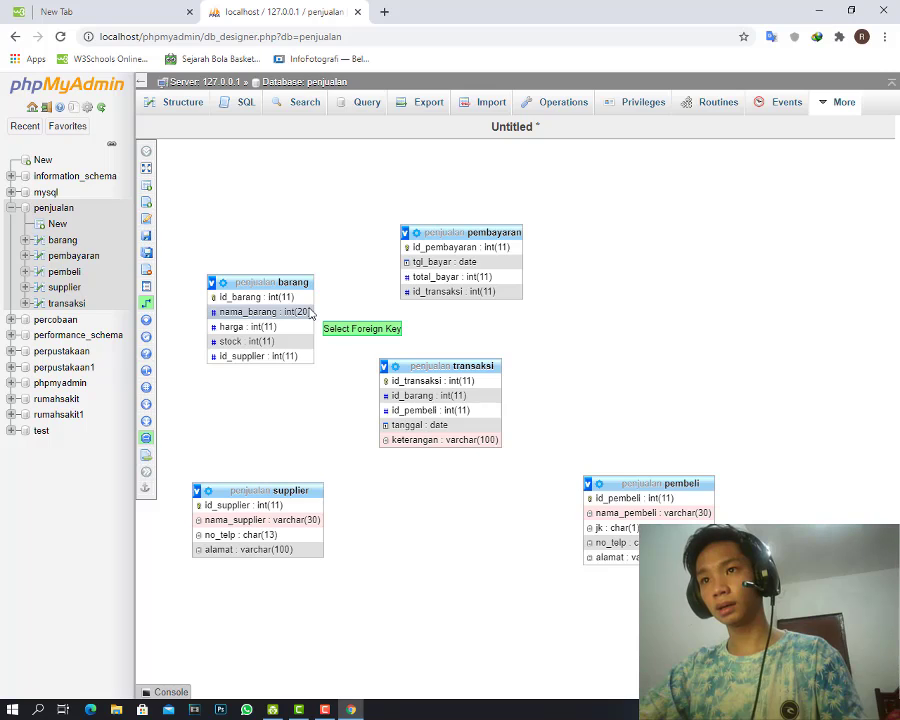
pyautogui.click(403, 399)
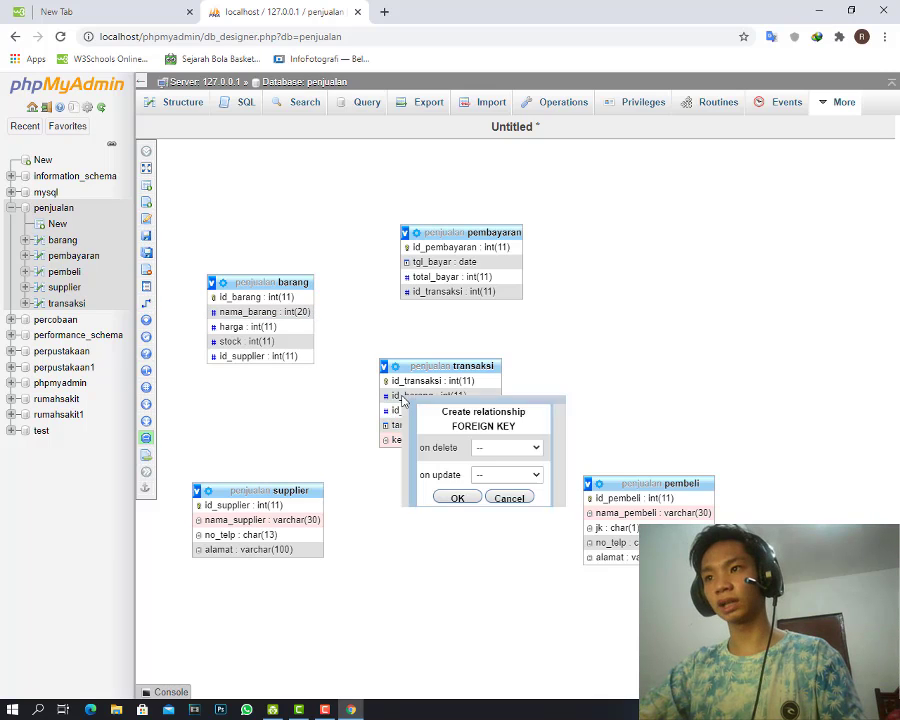
pyautogui.click(490, 452)
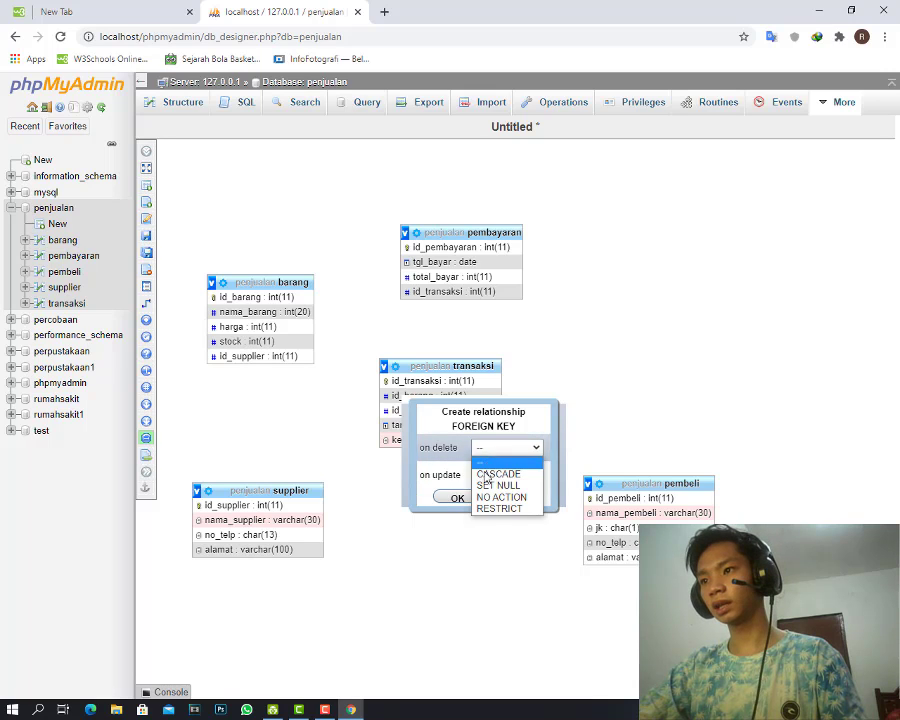
pyautogui.click(487, 474)
pyautogui.click(484, 474)
pyautogui.click(484, 498)
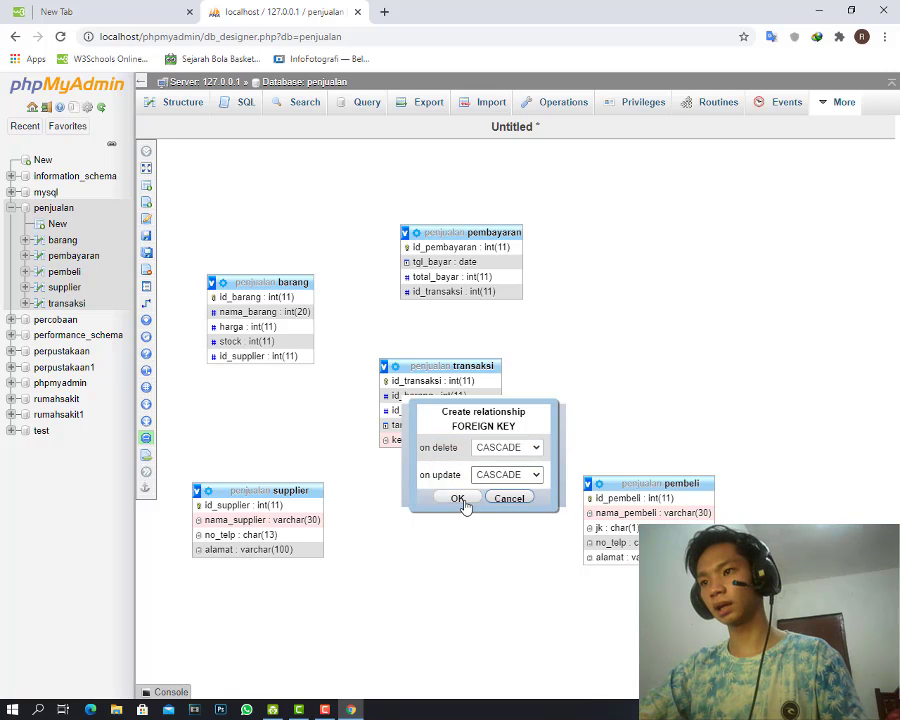
pyautogui.click(463, 500)
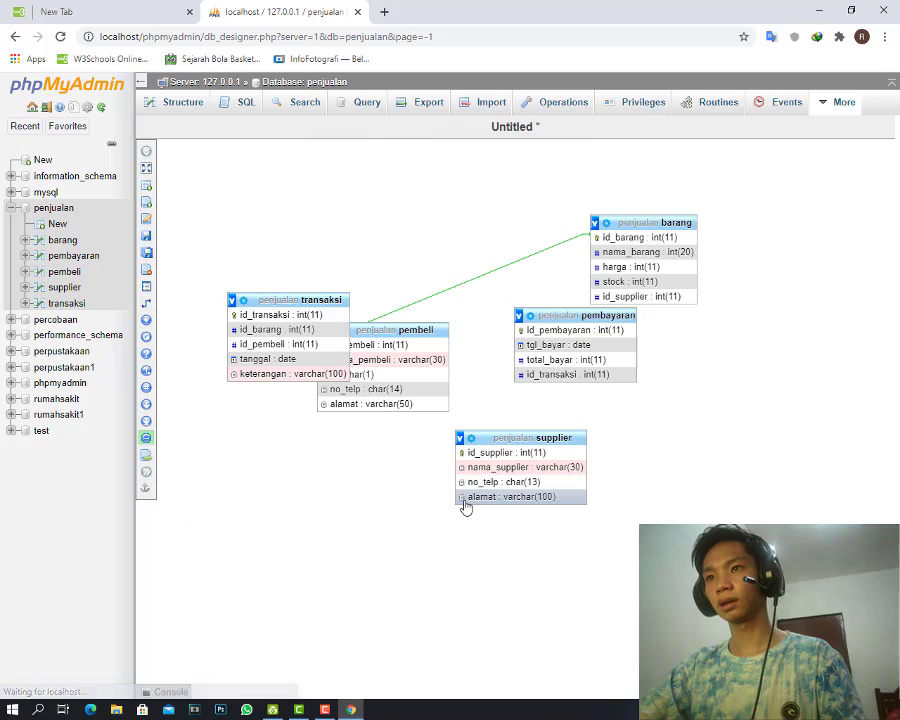
# Separate the tables in the diagram, placing barang above supplier on one side of transaksi and pembeli below transaksi.
pyautogui.moveTo(408, 333); pyautogui.dragTo(392, 461)
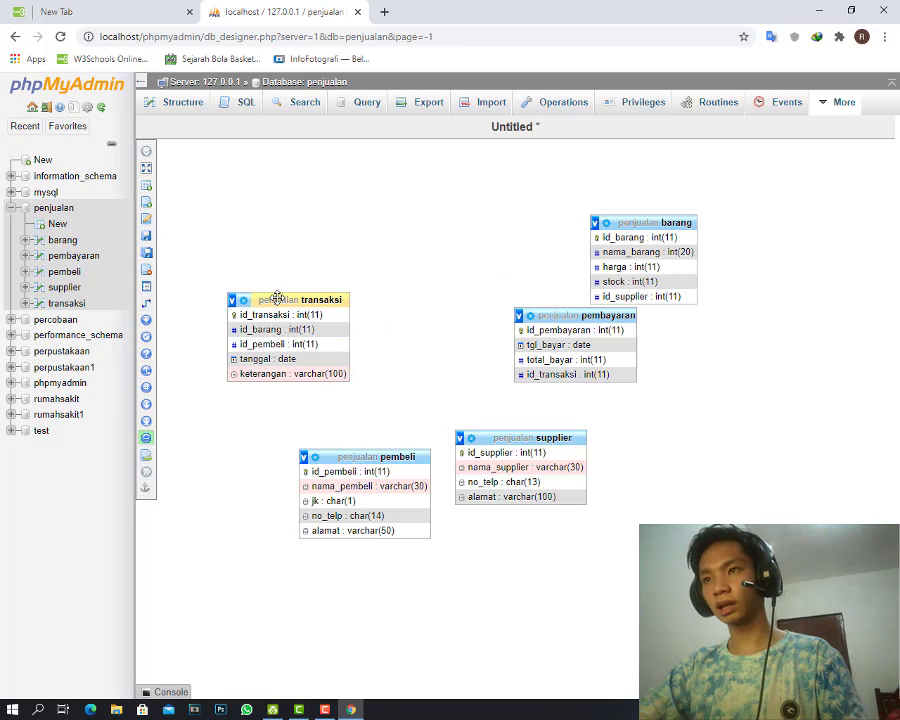
pyautogui.moveTo(279, 297); pyautogui.dragTo(397, 305)
pyautogui.moveTo(631, 222); pyautogui.dragTo(230, 206)
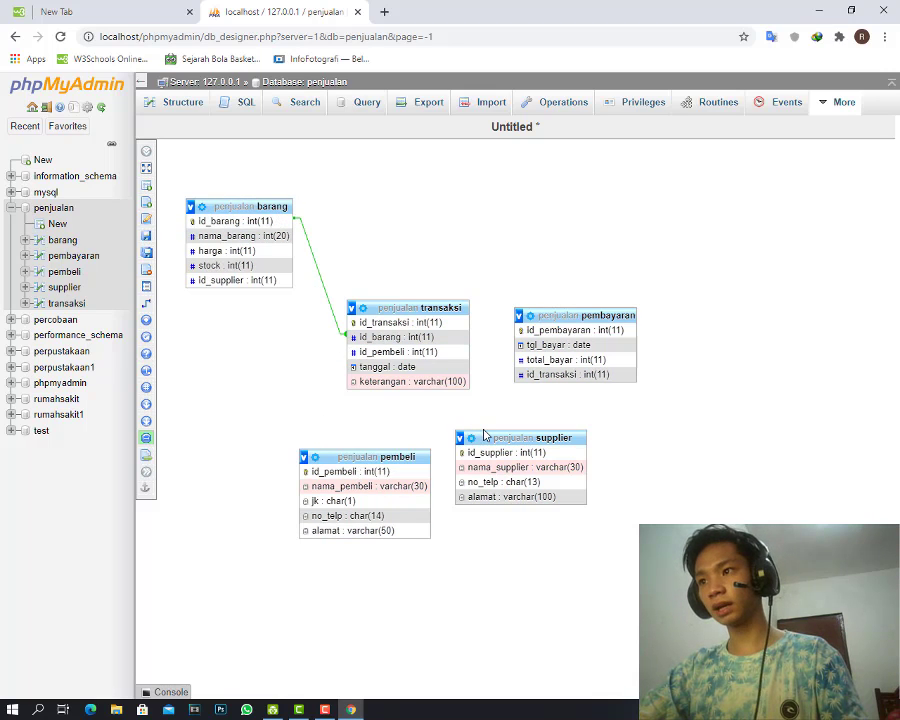
pyautogui.moveTo(488, 434); pyautogui.dragTo(475, 437)
pyautogui.moveTo(361, 456); pyautogui.dragTo(213, 420)
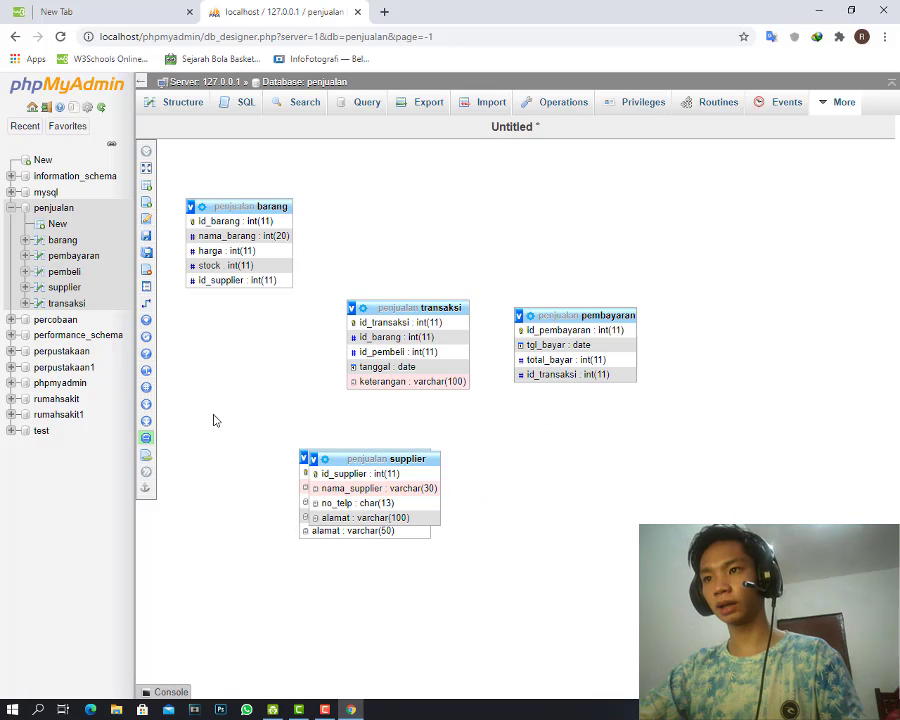
pyautogui.moveTo(289, 471); pyautogui.dragTo(168, 445)
pyautogui.moveTo(352, 457); pyautogui.dragTo(452, 460)
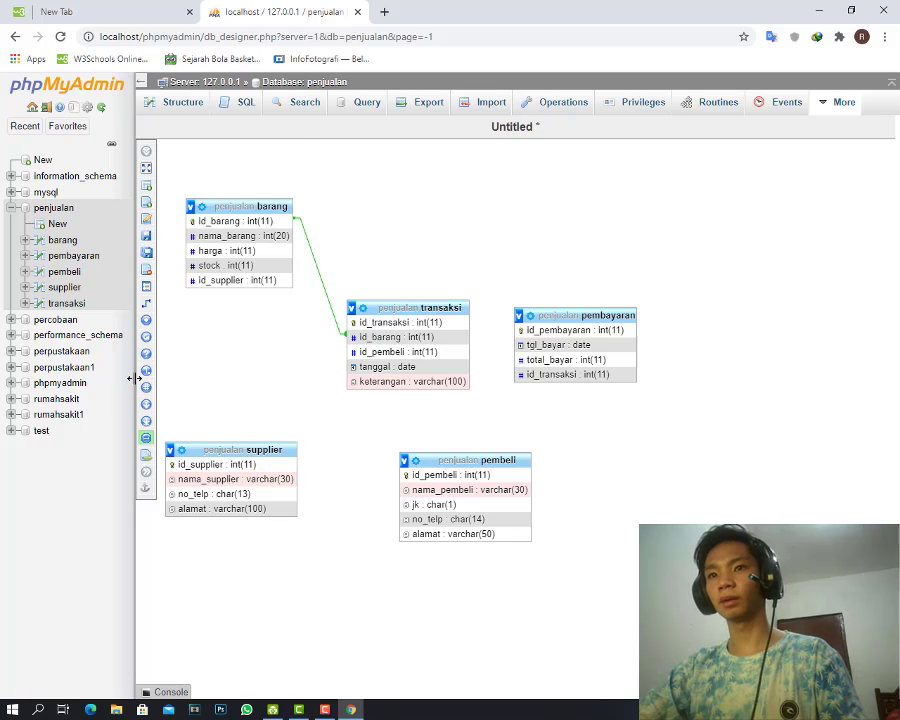
# Create a foreign key relationship from supplier's id_supplier to barang's id_supplier, with CASCADE on delete and on update.
pyautogui.moveTo(146, 320)
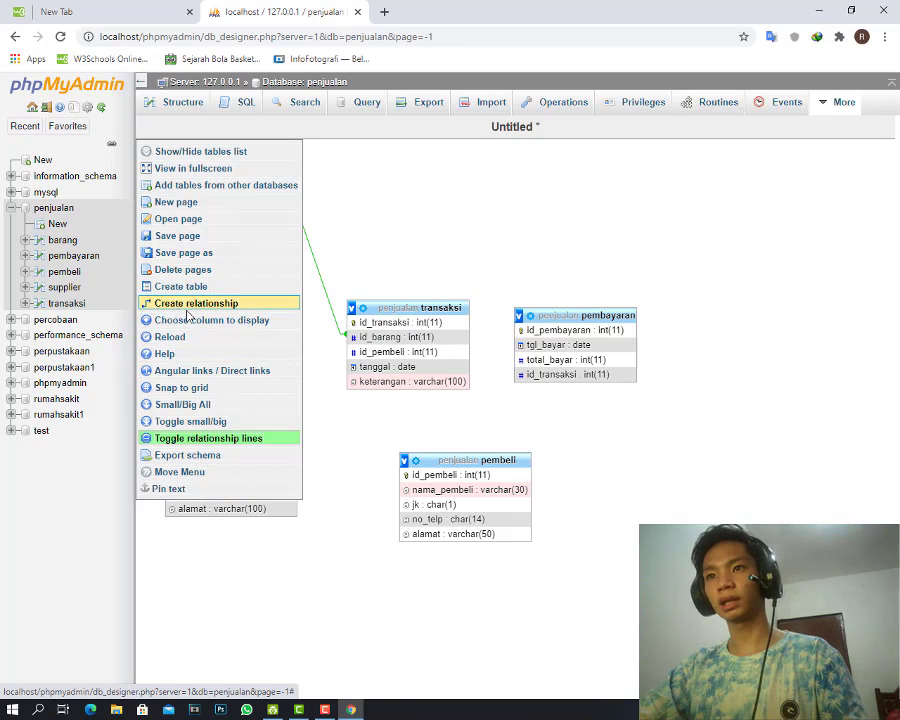
pyautogui.click(190, 304)
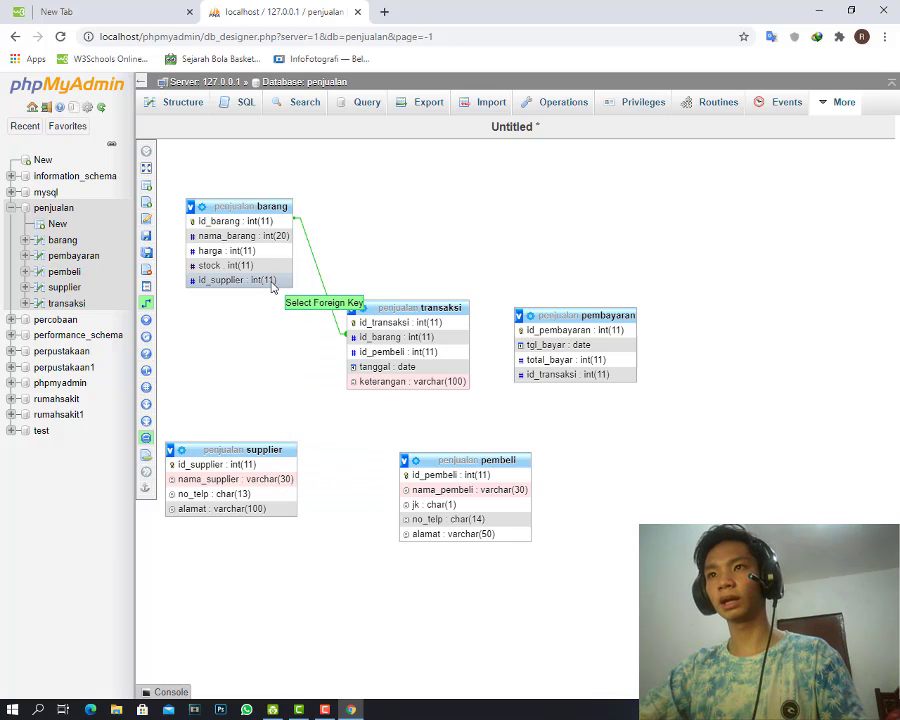
pyautogui.click(272, 284)
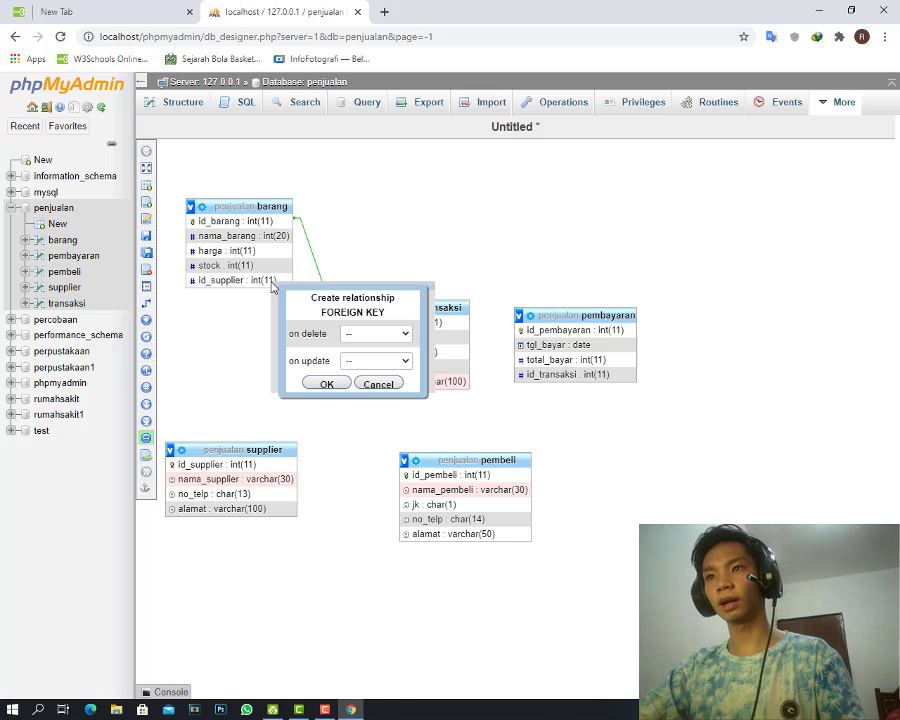
pyautogui.click(350, 336)
pyautogui.click(365, 360)
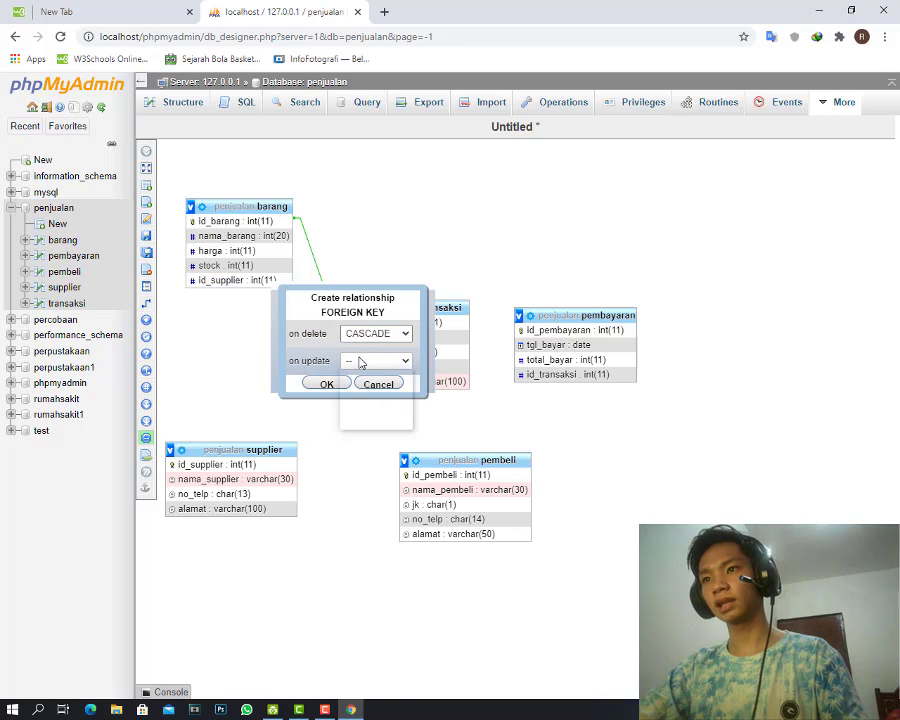
pyautogui.click(358, 361)
pyautogui.click(358, 384)
pyautogui.click(336, 390)
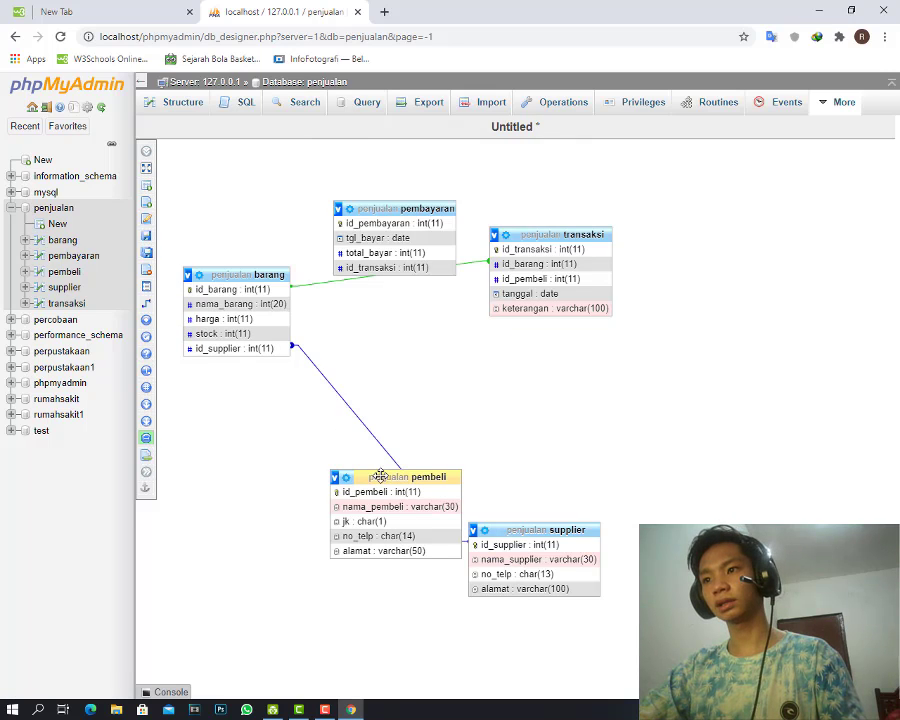
# Rearrange the diagram with transaksi in the middle, supplier below barang, and pembayaran above pembeli on the opposite side.
pyautogui.moveTo(371, 477); pyautogui.dragTo(215, 494)
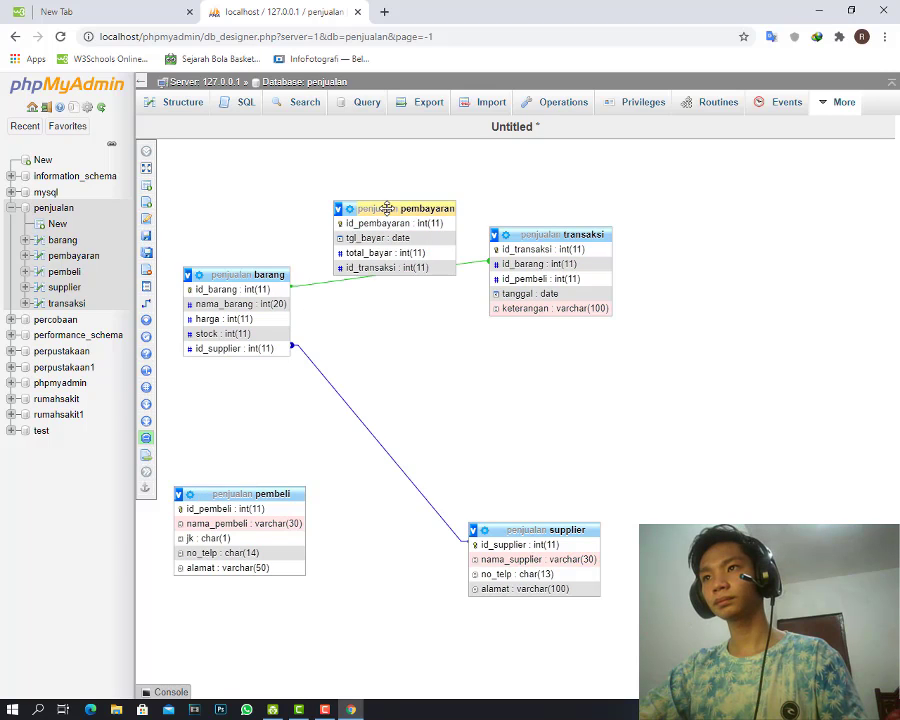
pyautogui.moveTo(387, 208); pyautogui.dragTo(380, 175)
pyautogui.moveTo(530, 262); pyautogui.dragTo(440, 372)
pyautogui.moveTo(218, 494); pyautogui.dragTo(719, 463)
pyautogui.moveTo(496, 526); pyautogui.dragTo(189, 526)
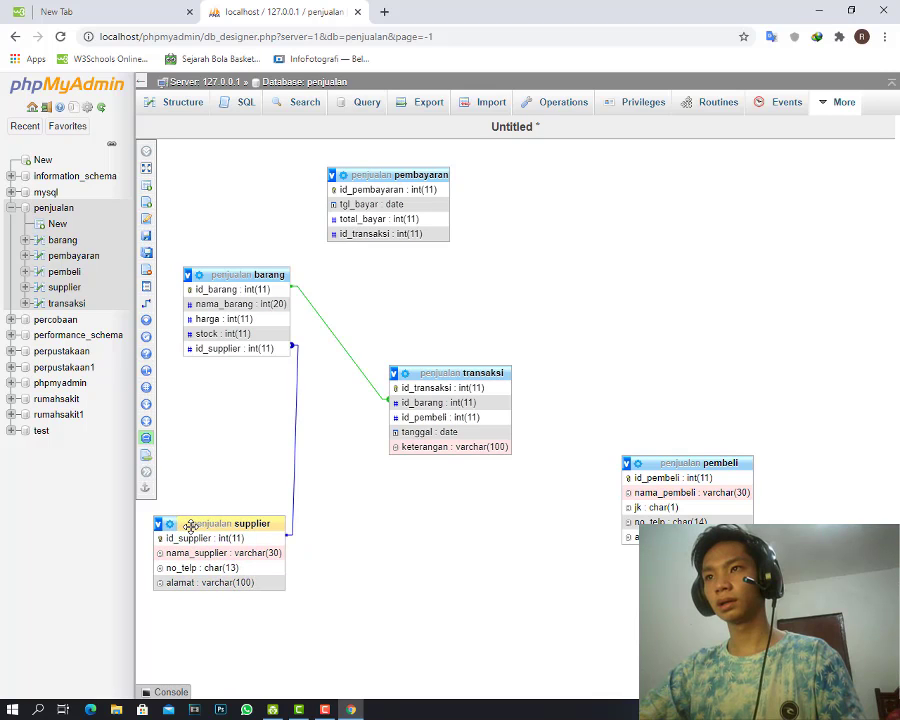
pyautogui.moveTo(390, 178); pyautogui.dragTo(654, 285)
pyautogui.moveTo(661, 459); pyautogui.dragTo(643, 505)
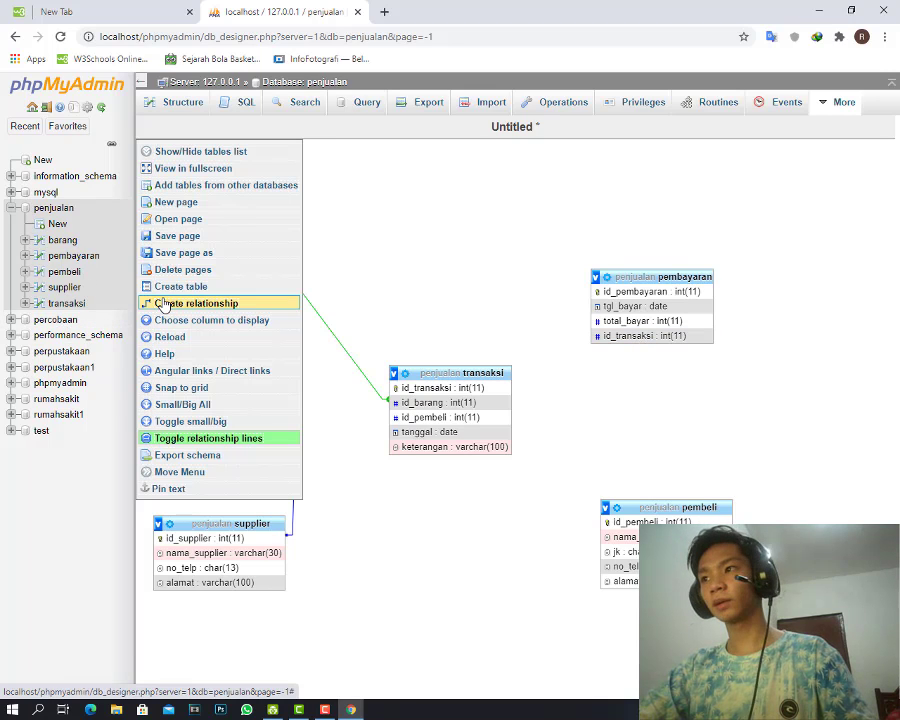
# Create a foreign key relationship from transaksi's id_transaksi to pembayaran's id_transaksi, with CASCADE on delete and on update.
pyautogui.click(163, 302)
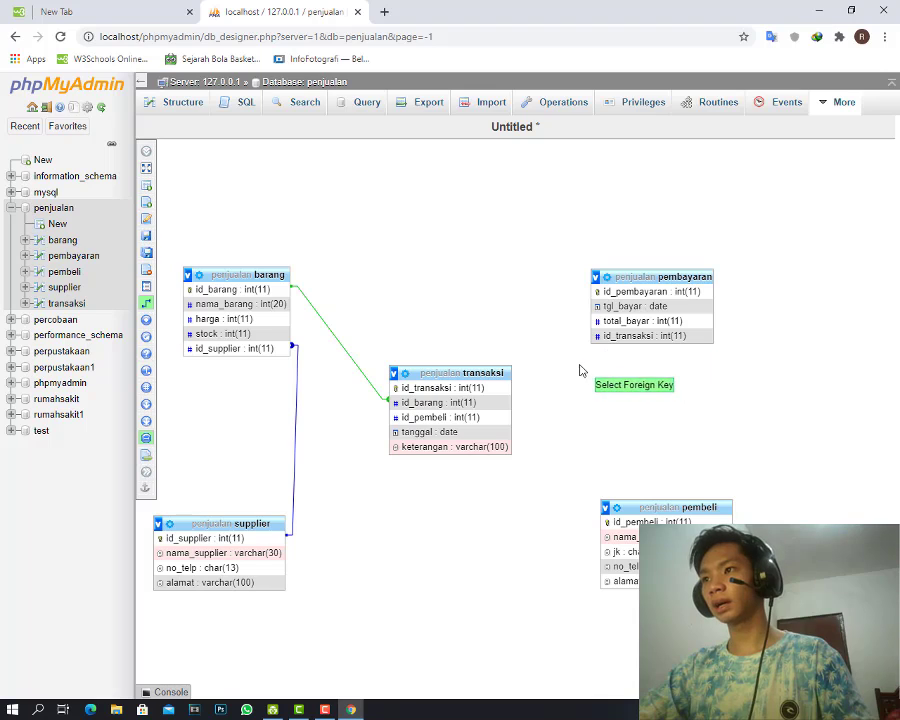
pyautogui.click(466, 400)
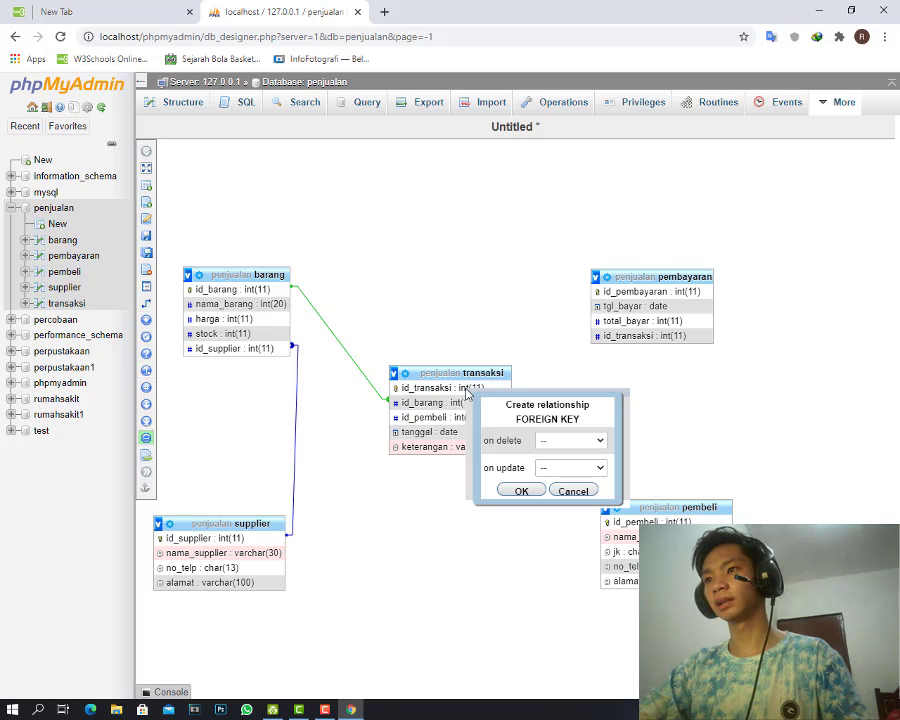
pyautogui.click(568, 441)
pyautogui.click(562, 467)
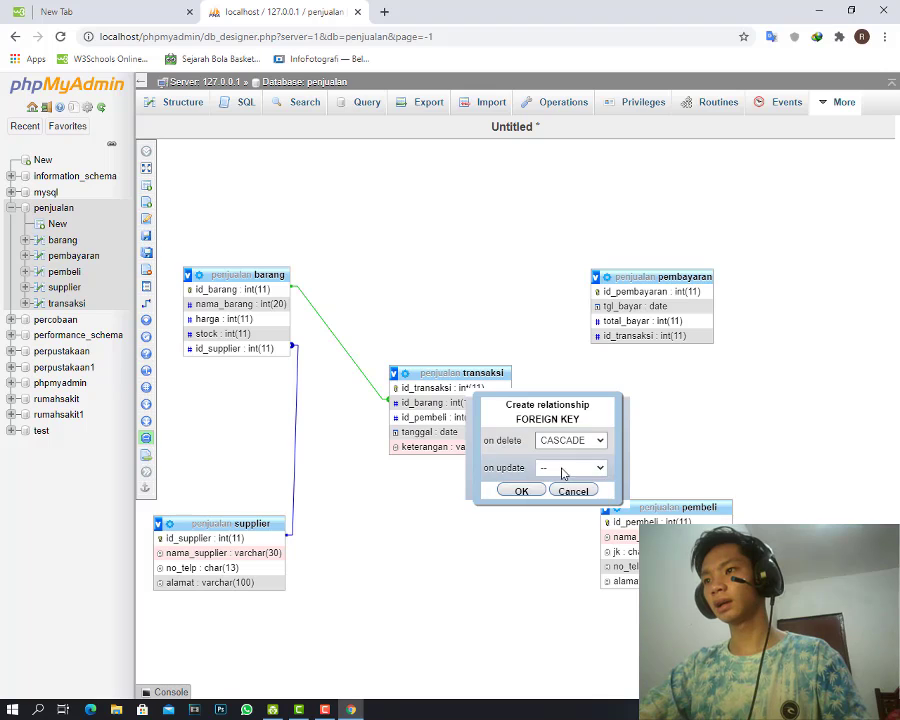
pyautogui.click(568, 468)
pyautogui.click(558, 489)
pyautogui.click(521, 492)
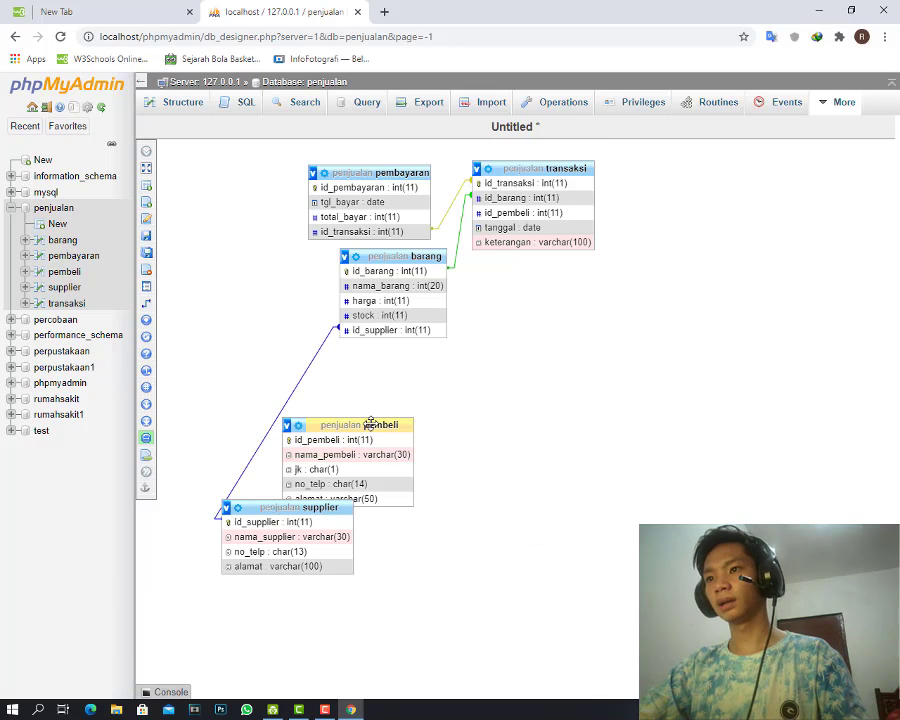
# Spread all five tables around transaksi so that none overlap and no relationship lines cross.
pyautogui.moveTo(360, 425); pyautogui.dragTo(648, 452)
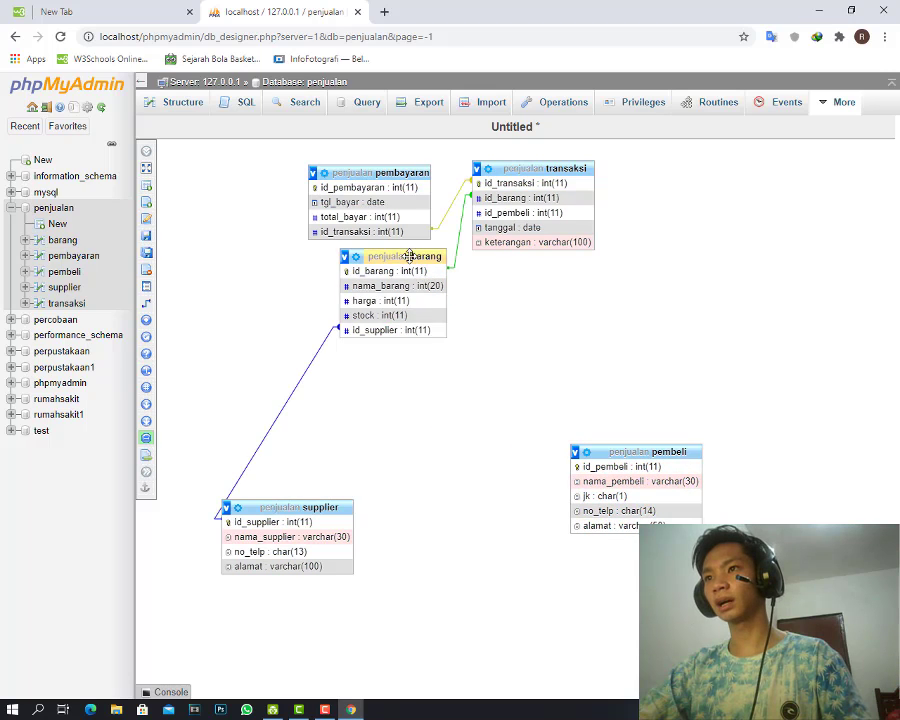
pyautogui.moveTo(408, 257); pyautogui.dragTo(646, 274)
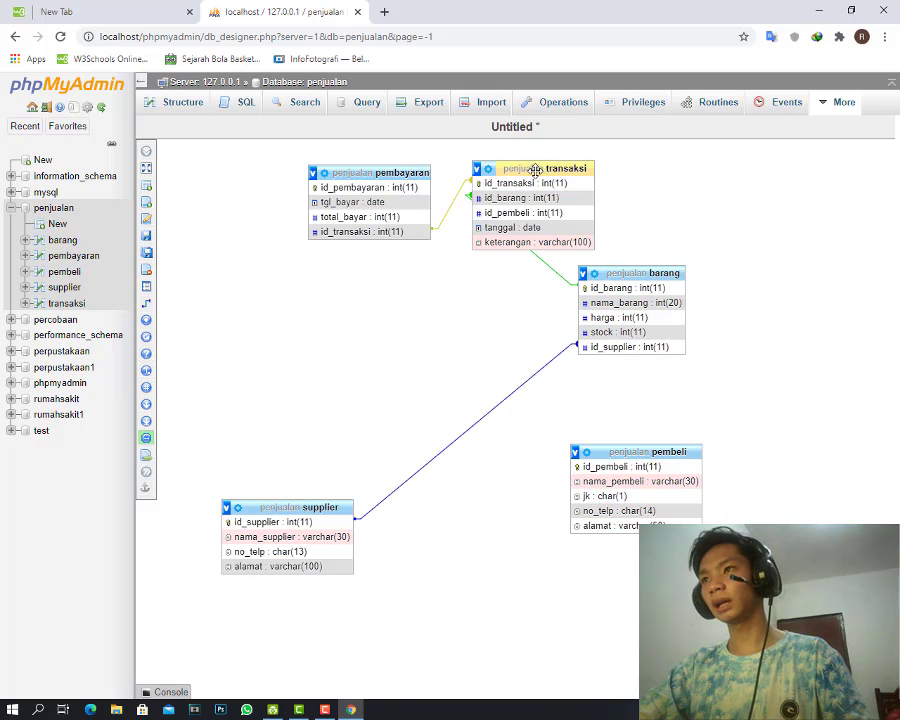
pyautogui.moveTo(533, 169); pyautogui.dragTo(450, 346)
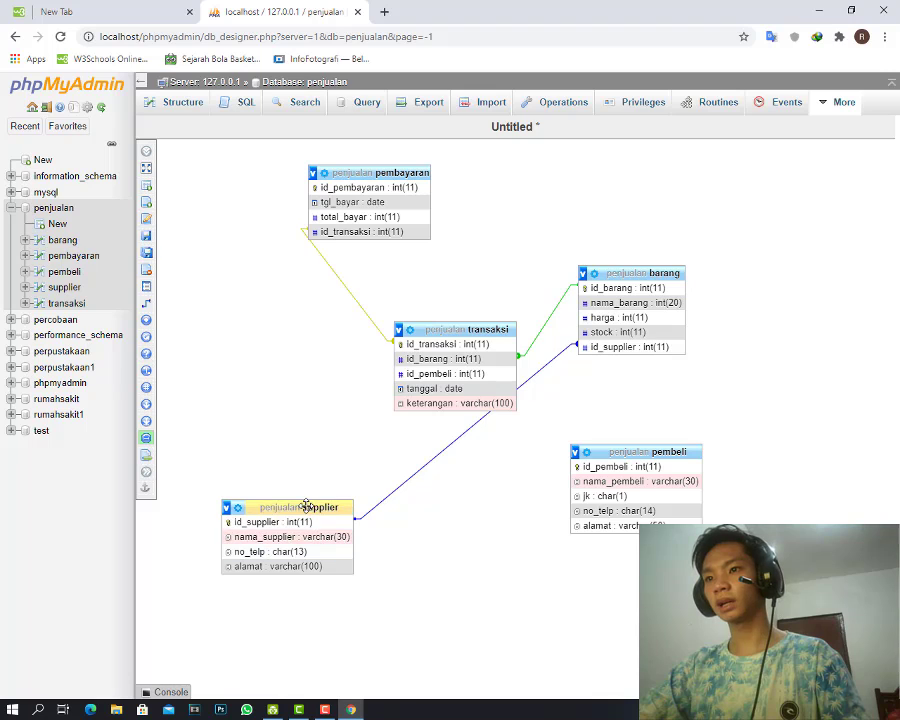
pyautogui.moveTo(320, 506); pyautogui.dragTo(423, 489)
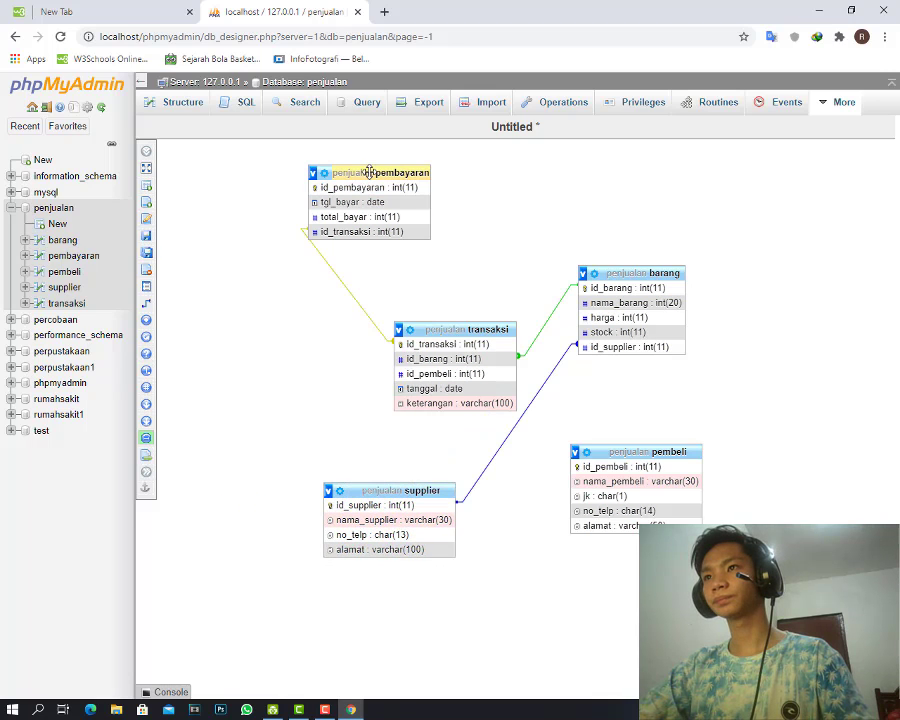
pyautogui.moveTo(673, 276); pyautogui.dragTo(188, 280)
pyautogui.moveTo(242, 289); pyautogui.dragTo(321, 287)
pyautogui.moveTo(374, 488); pyautogui.dragTo(245, 477)
pyautogui.moveTo(369, 181); pyautogui.dragTo(649, 223)
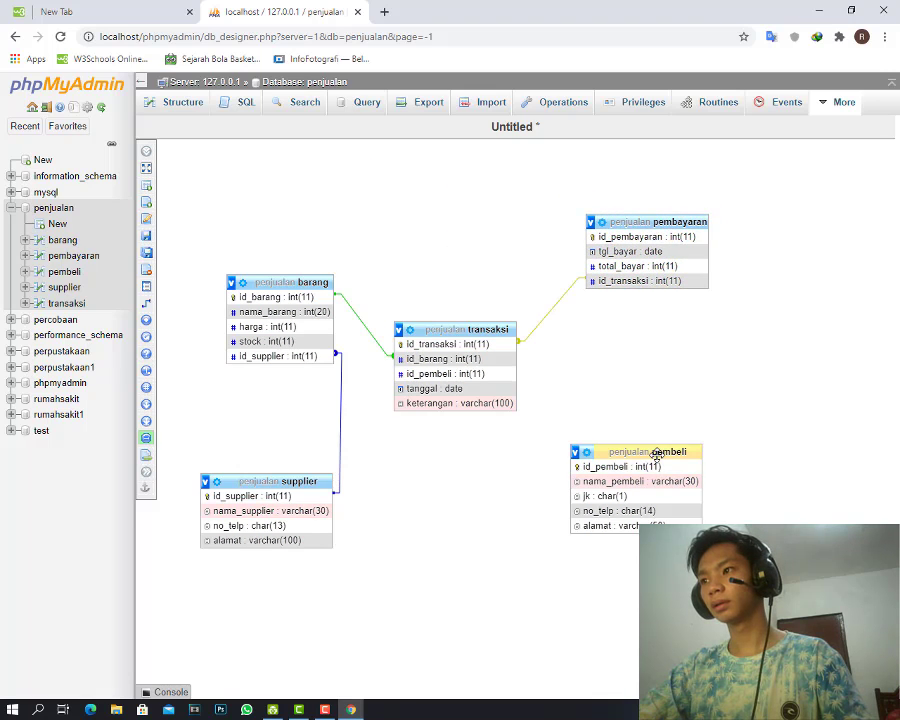
pyautogui.moveTo(652, 450); pyautogui.dragTo(676, 484)
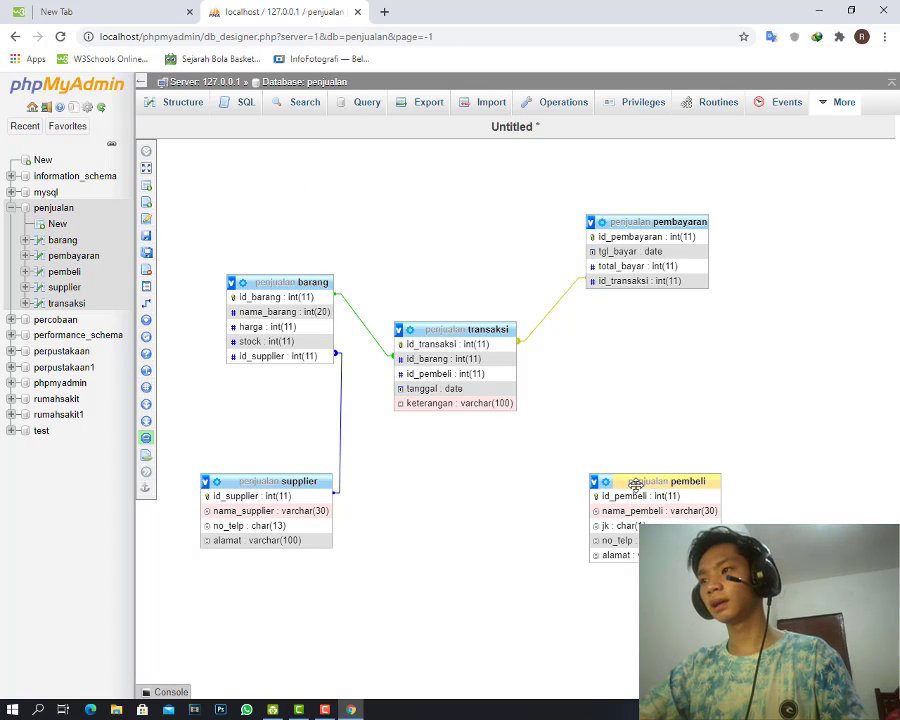
# Create a foreign key relationship from pembeli's id_pembeli to transaksi's id_pembeli, with CASCADE on delete and on update.
pyautogui.click(146, 303)
pyautogui.click(601, 497)
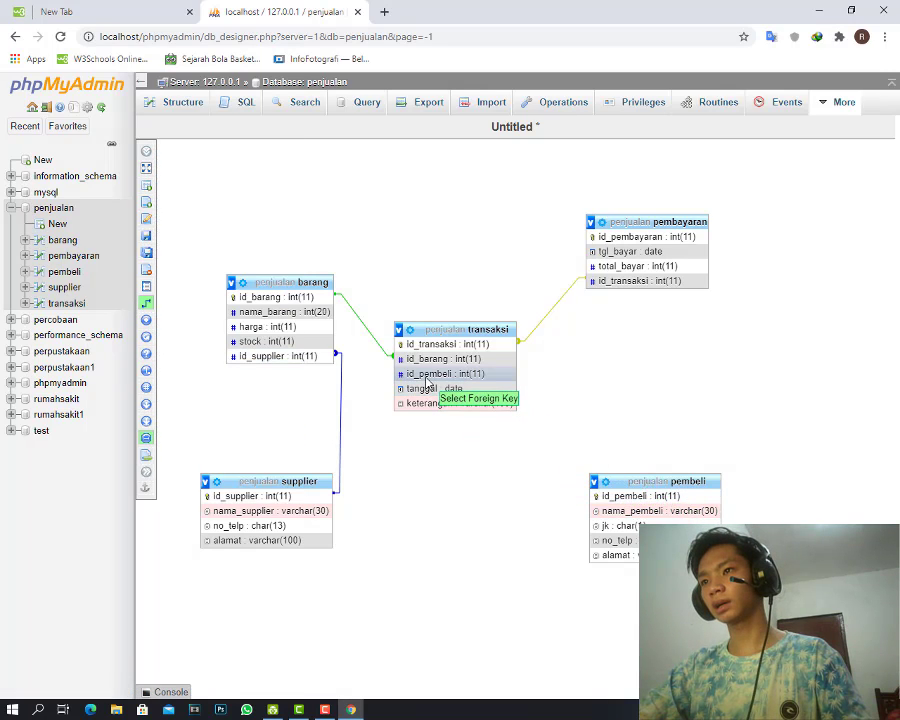
pyautogui.click(427, 385)
pyautogui.click(518, 433)
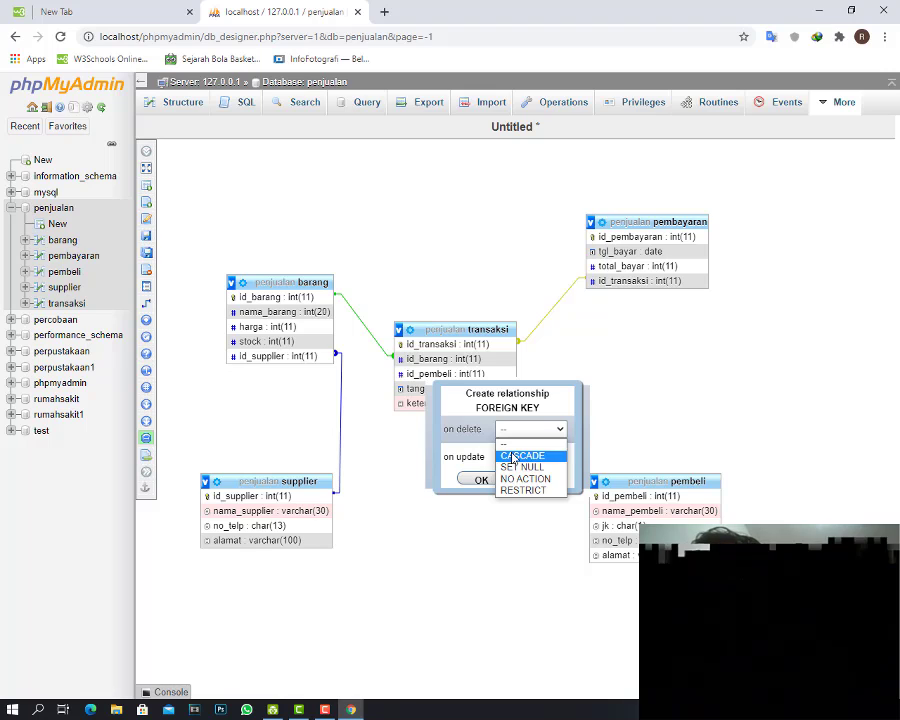
pyautogui.click(514, 455)
pyautogui.click(512, 458)
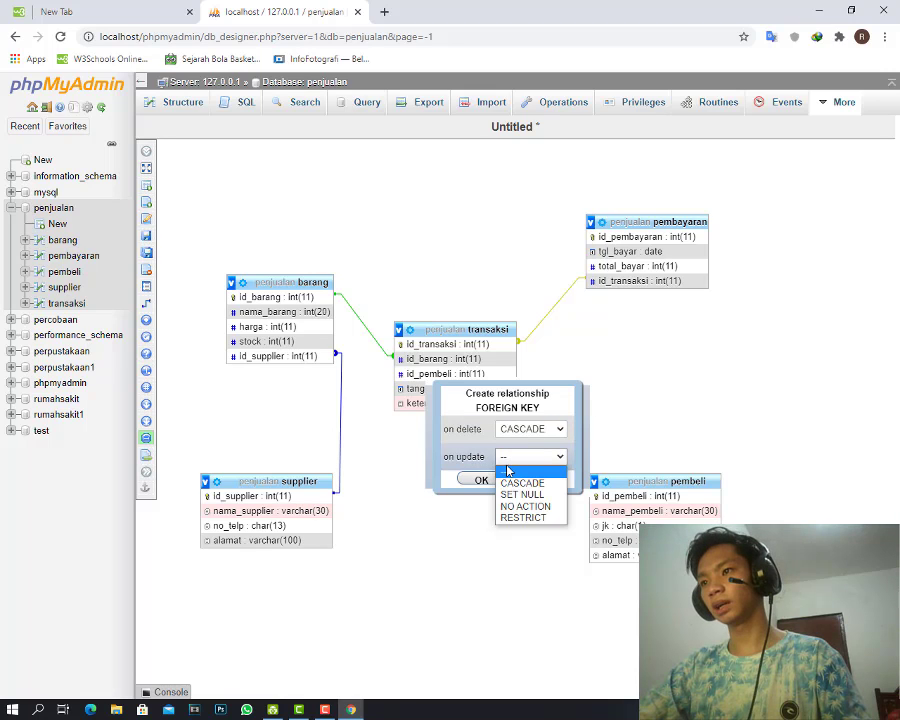
pyautogui.click(516, 479)
pyautogui.click(481, 480)
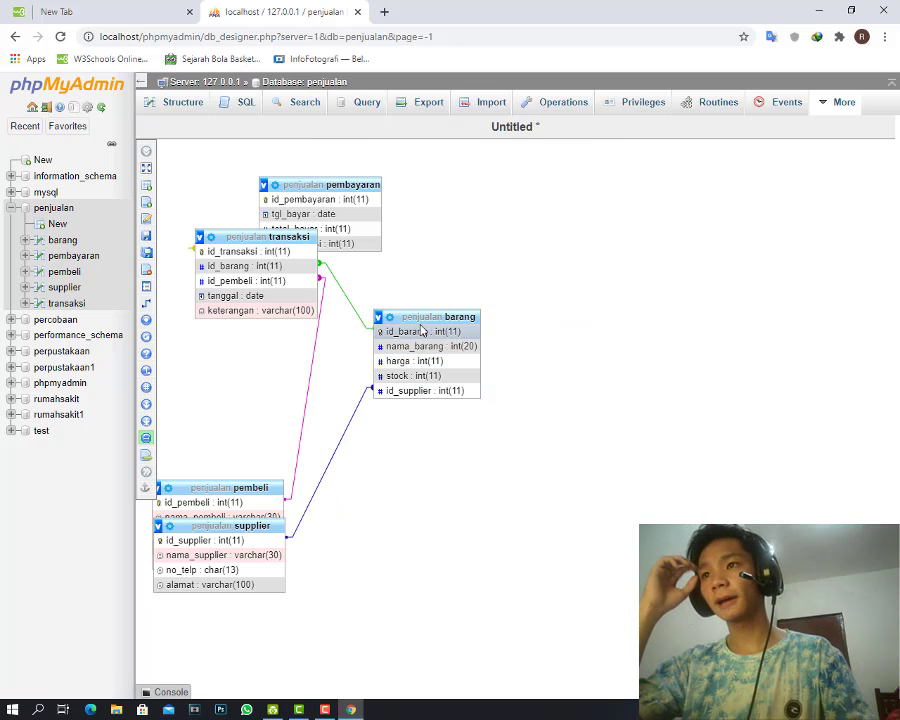
# Place transaksi in the centre of the diagram, with barang to its upper left, pembayaran to its upper right and pembeli to its lower right.
pyautogui.moveTo(424, 320); pyautogui.dragTo(651, 392)
pyautogui.moveTo(267, 243); pyautogui.dragTo(443, 348)
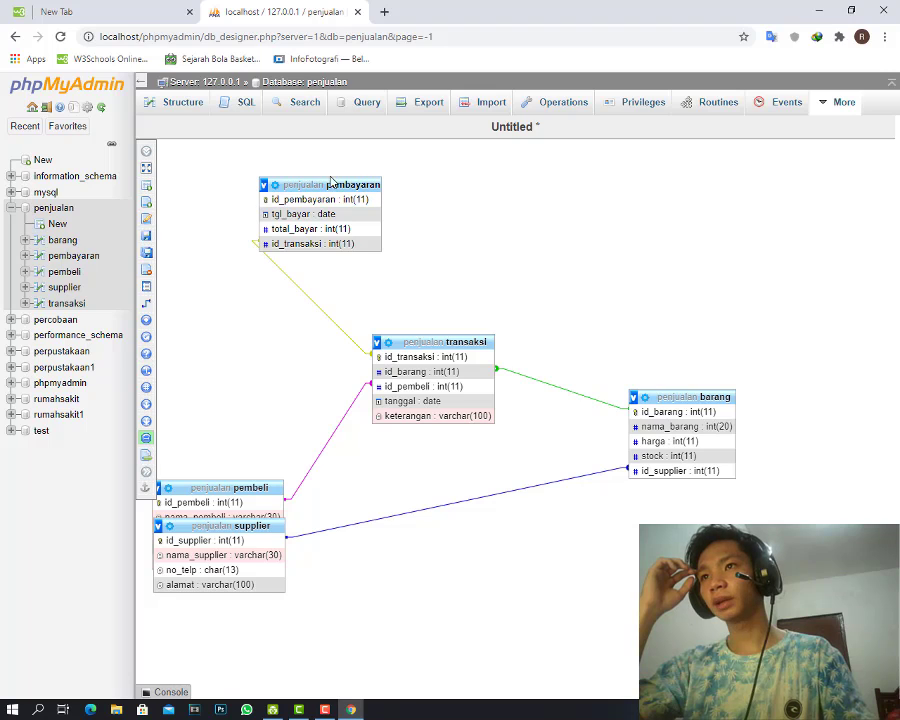
pyautogui.moveTo(331, 187); pyautogui.dragTo(674, 194)
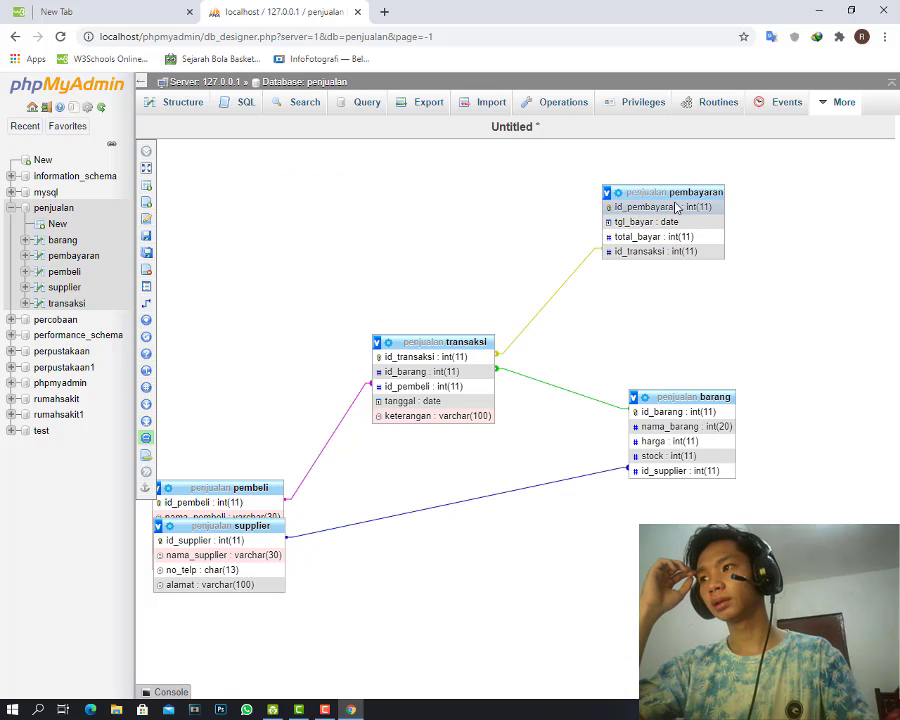
pyautogui.moveTo(680, 397); pyautogui.dragTo(295, 248)
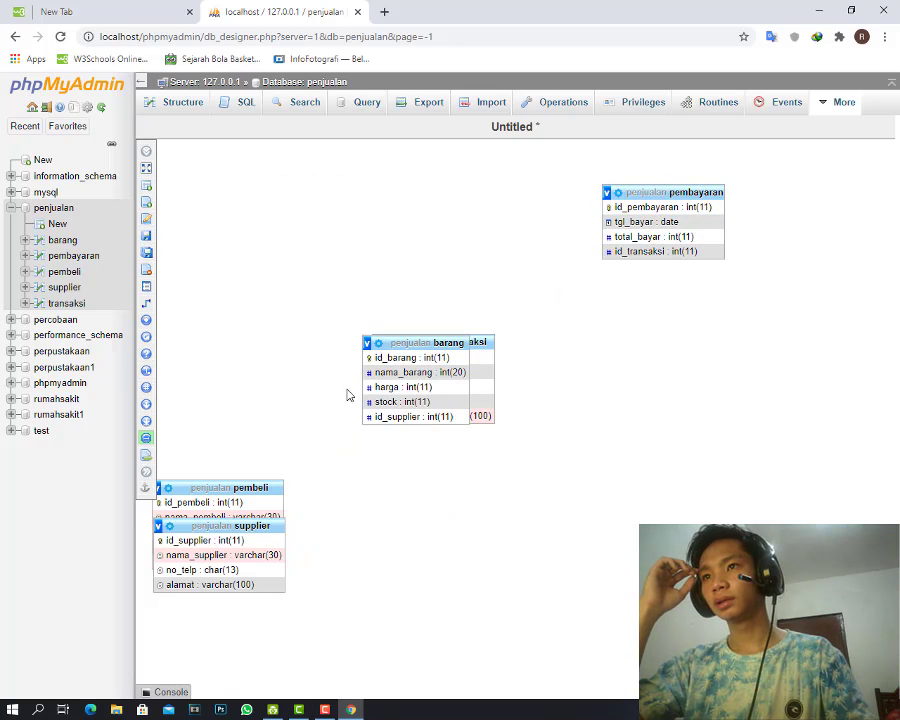
pyautogui.moveTo(348, 395); pyautogui.dragTo(256, 202)
pyautogui.click(234, 487)
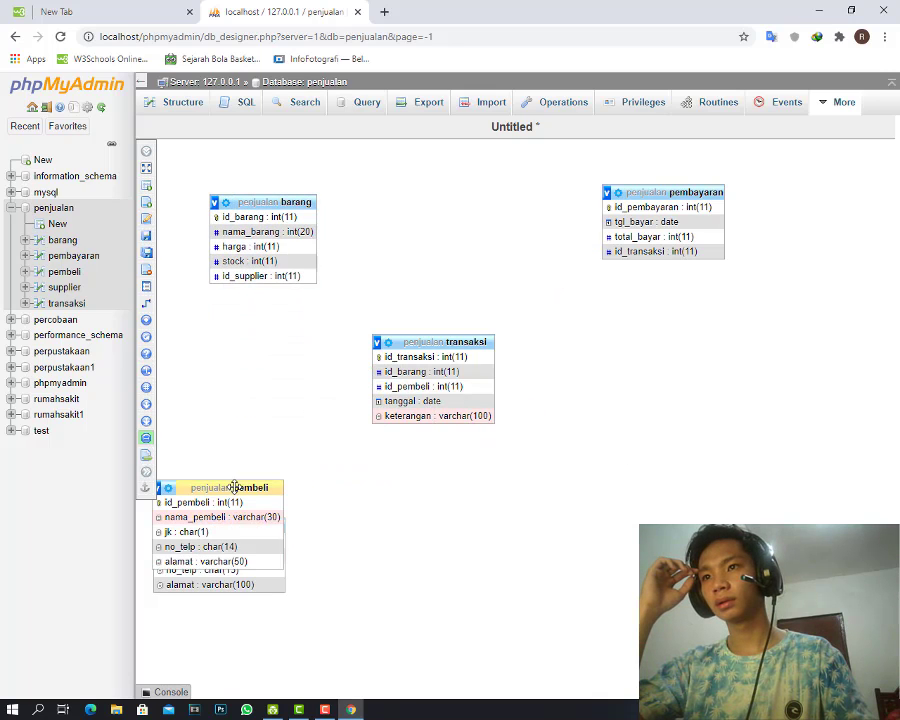
pyautogui.moveTo(234, 487); pyautogui.dragTo(688, 490)
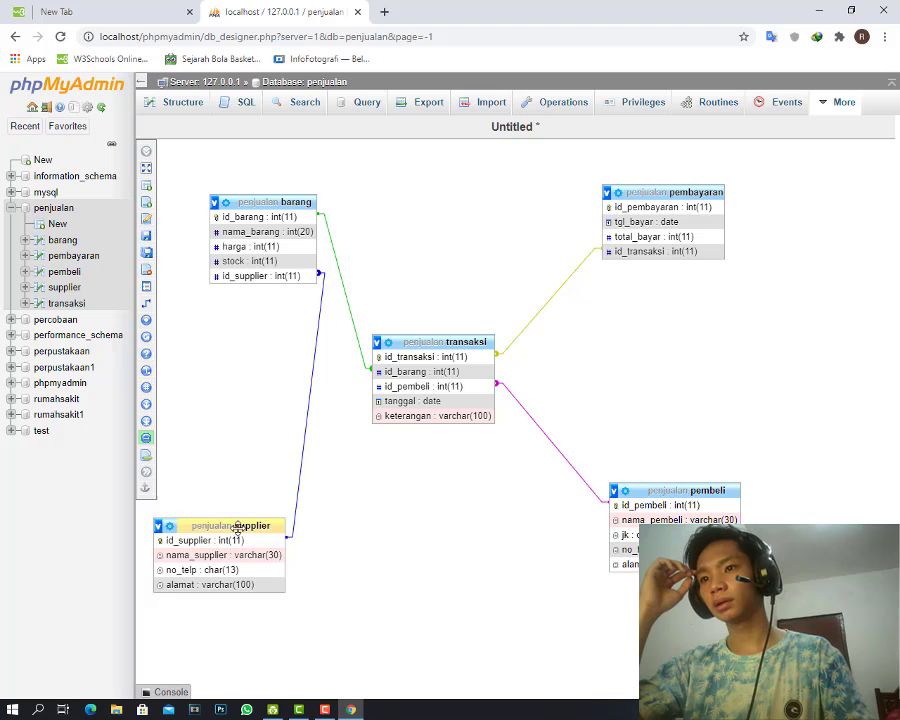
# Align supplier directly below barang, and shift pembeli and pembayaran slightly inward, closer to transaksi.
pyautogui.moveTo(237, 527); pyautogui.dragTo(271, 515)
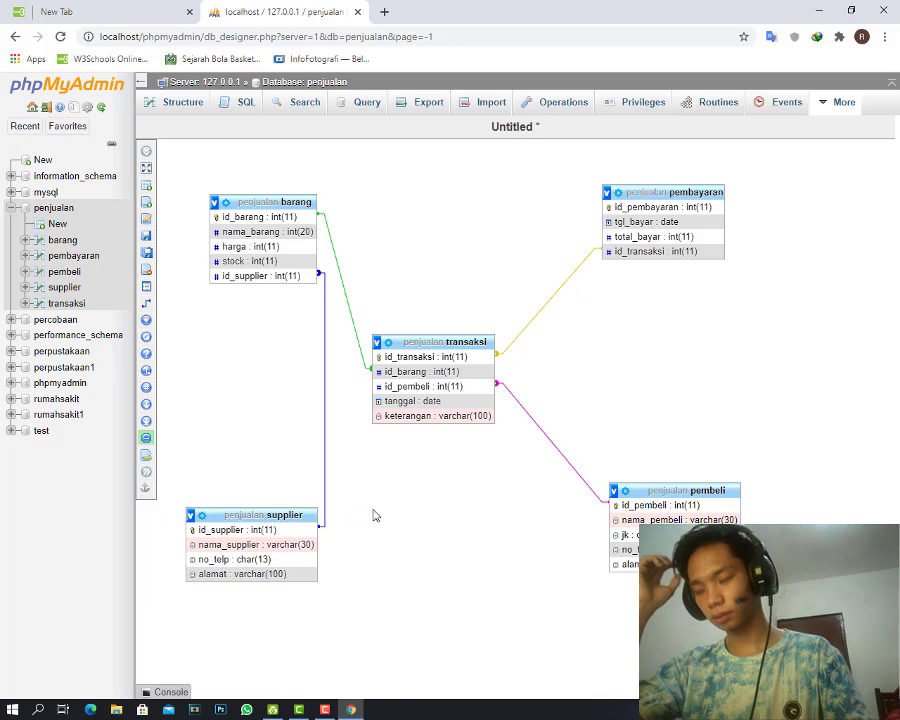
pyautogui.moveTo(643, 489); pyautogui.dragTo(615, 498)
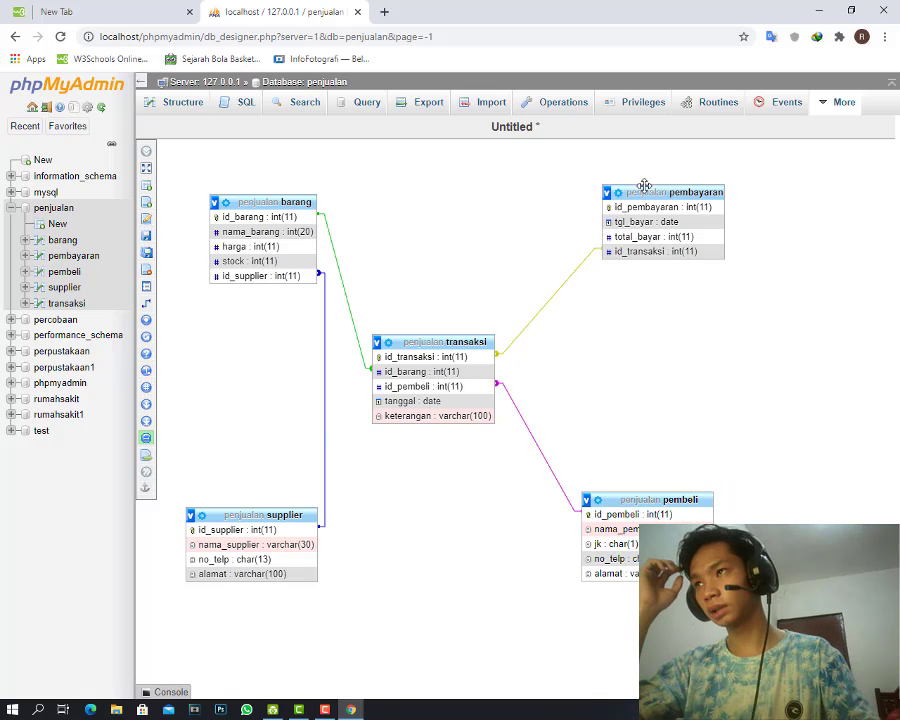
pyautogui.moveTo(647, 191); pyautogui.dragTo(616, 192)
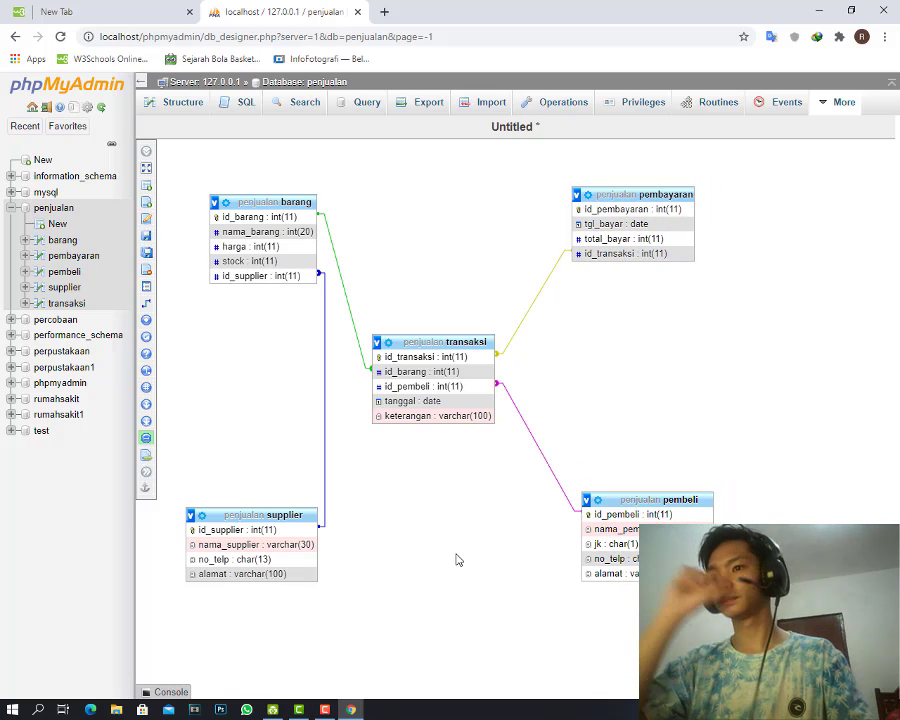